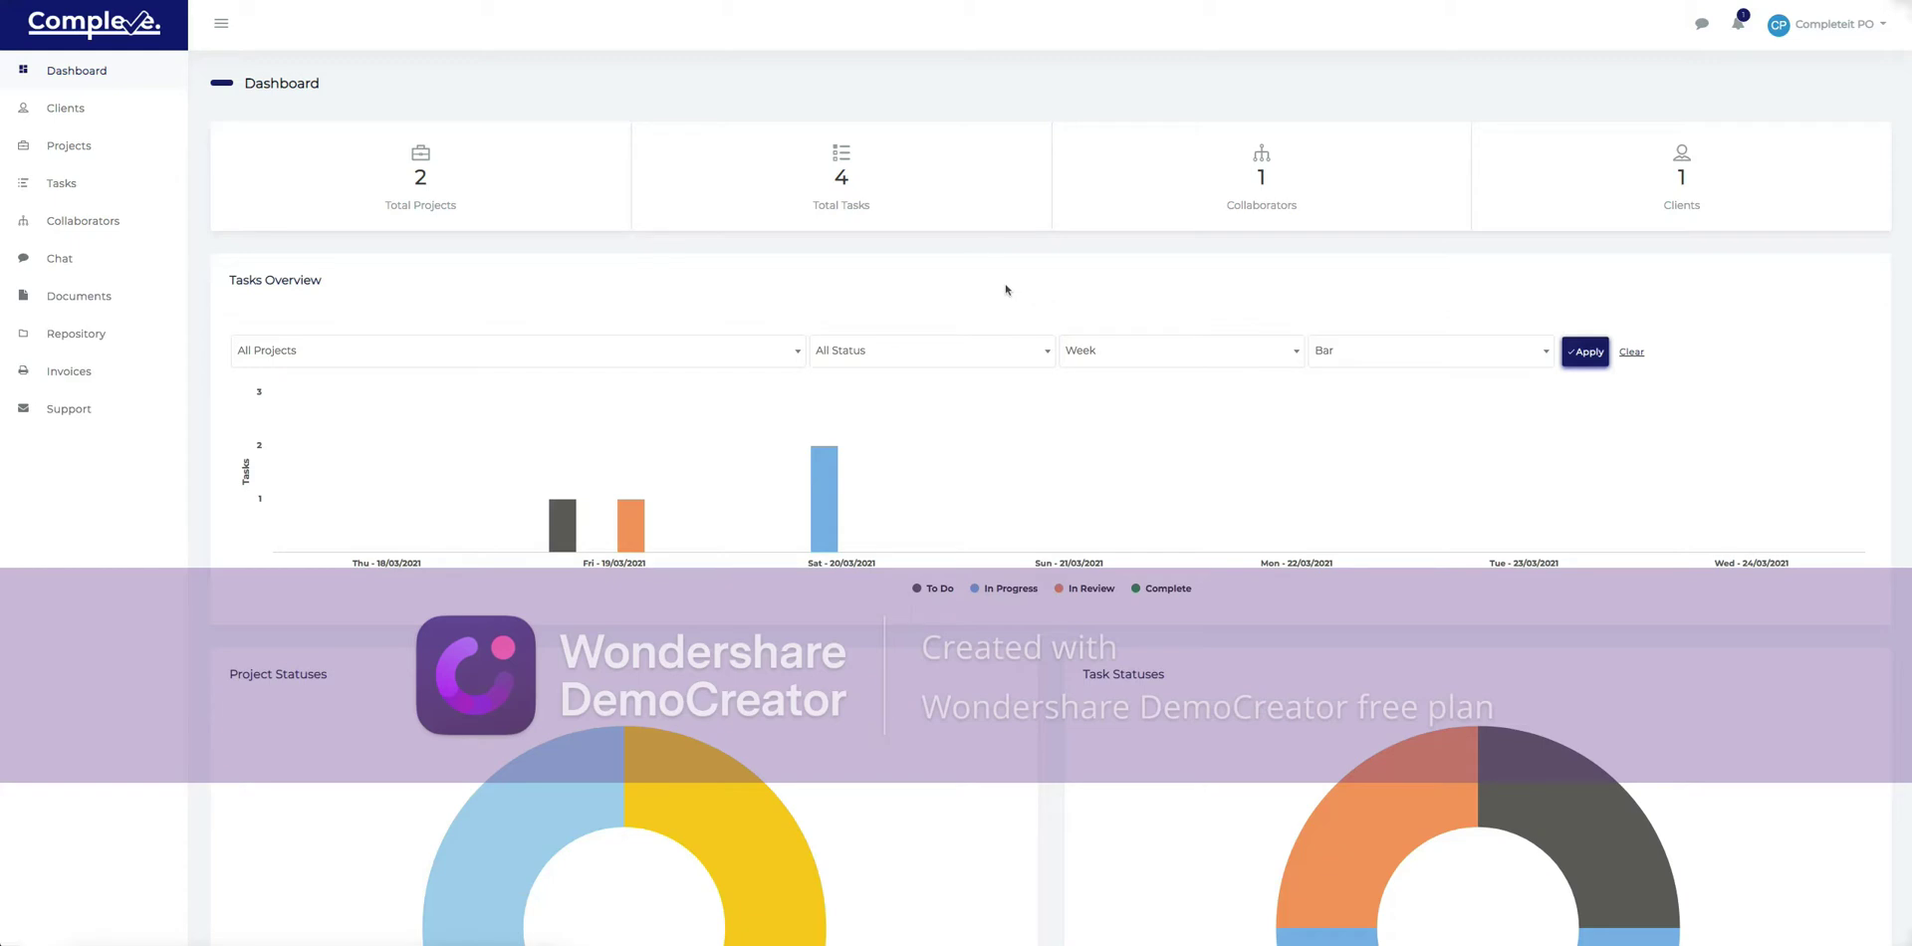
Review the dashboard's totals, tasks overview chart, project and task statuses, and recent tasks.
scroll(1004, 290, down, 1)
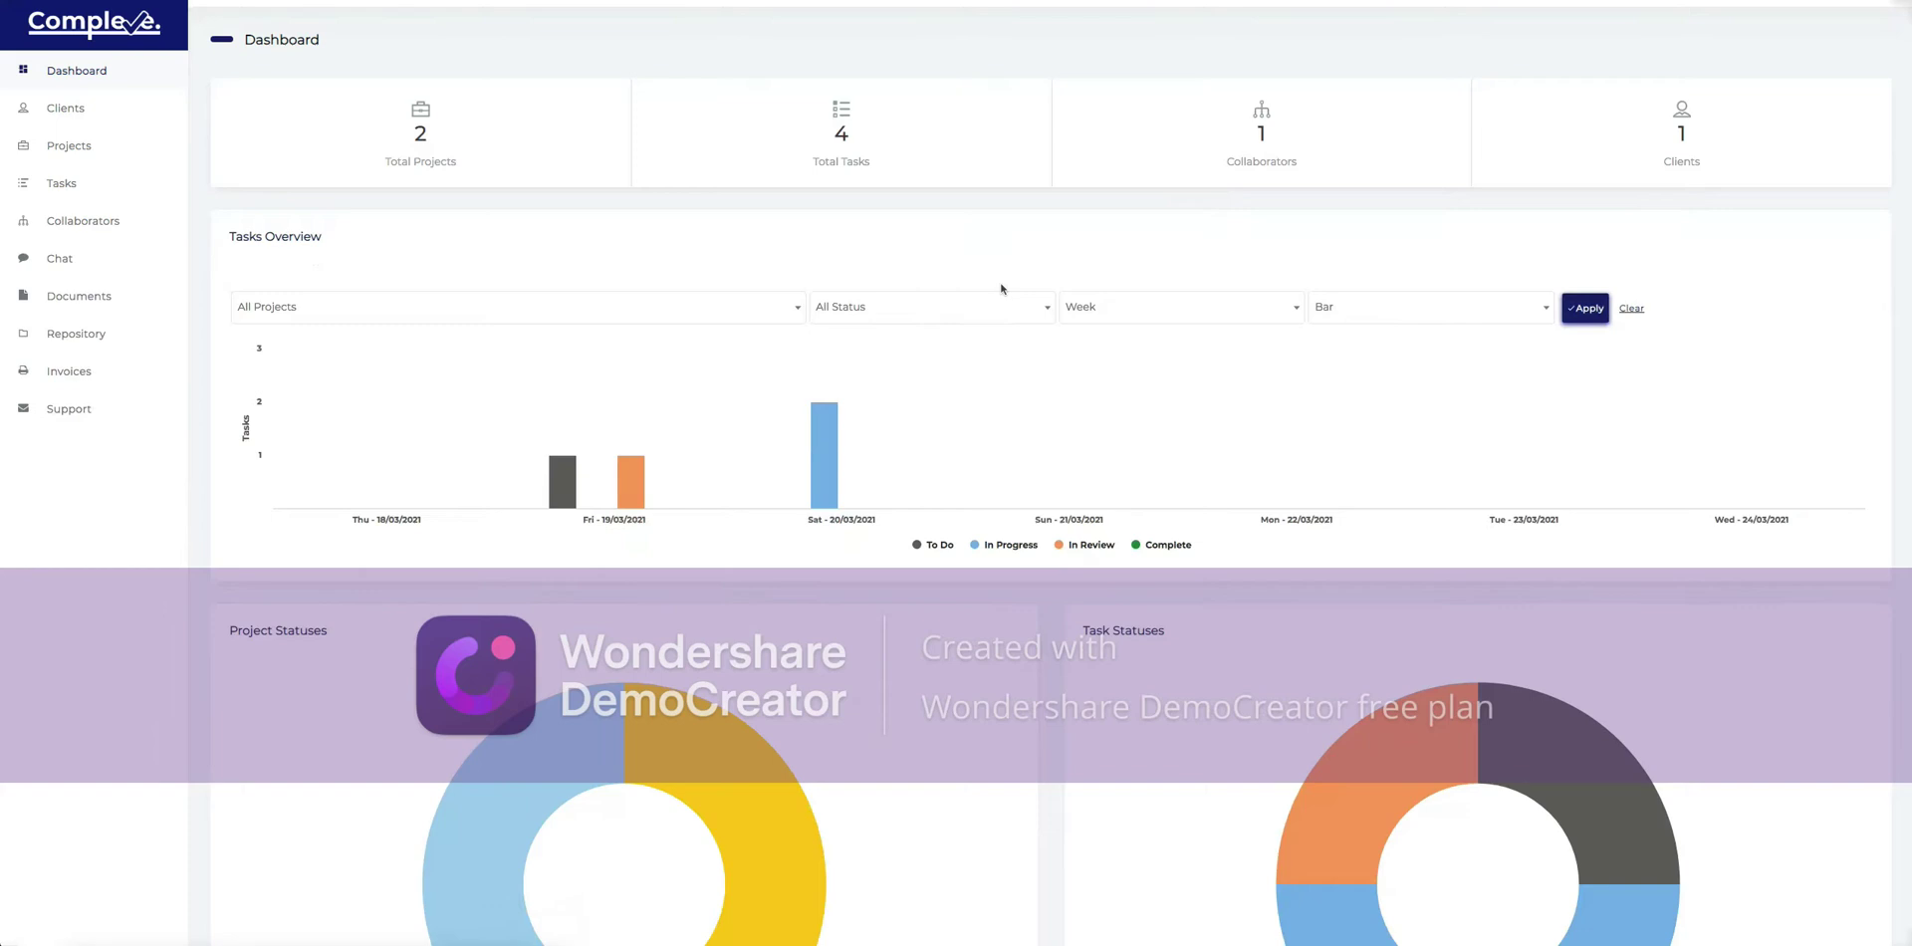
scroll(1001, 290, down, 3)
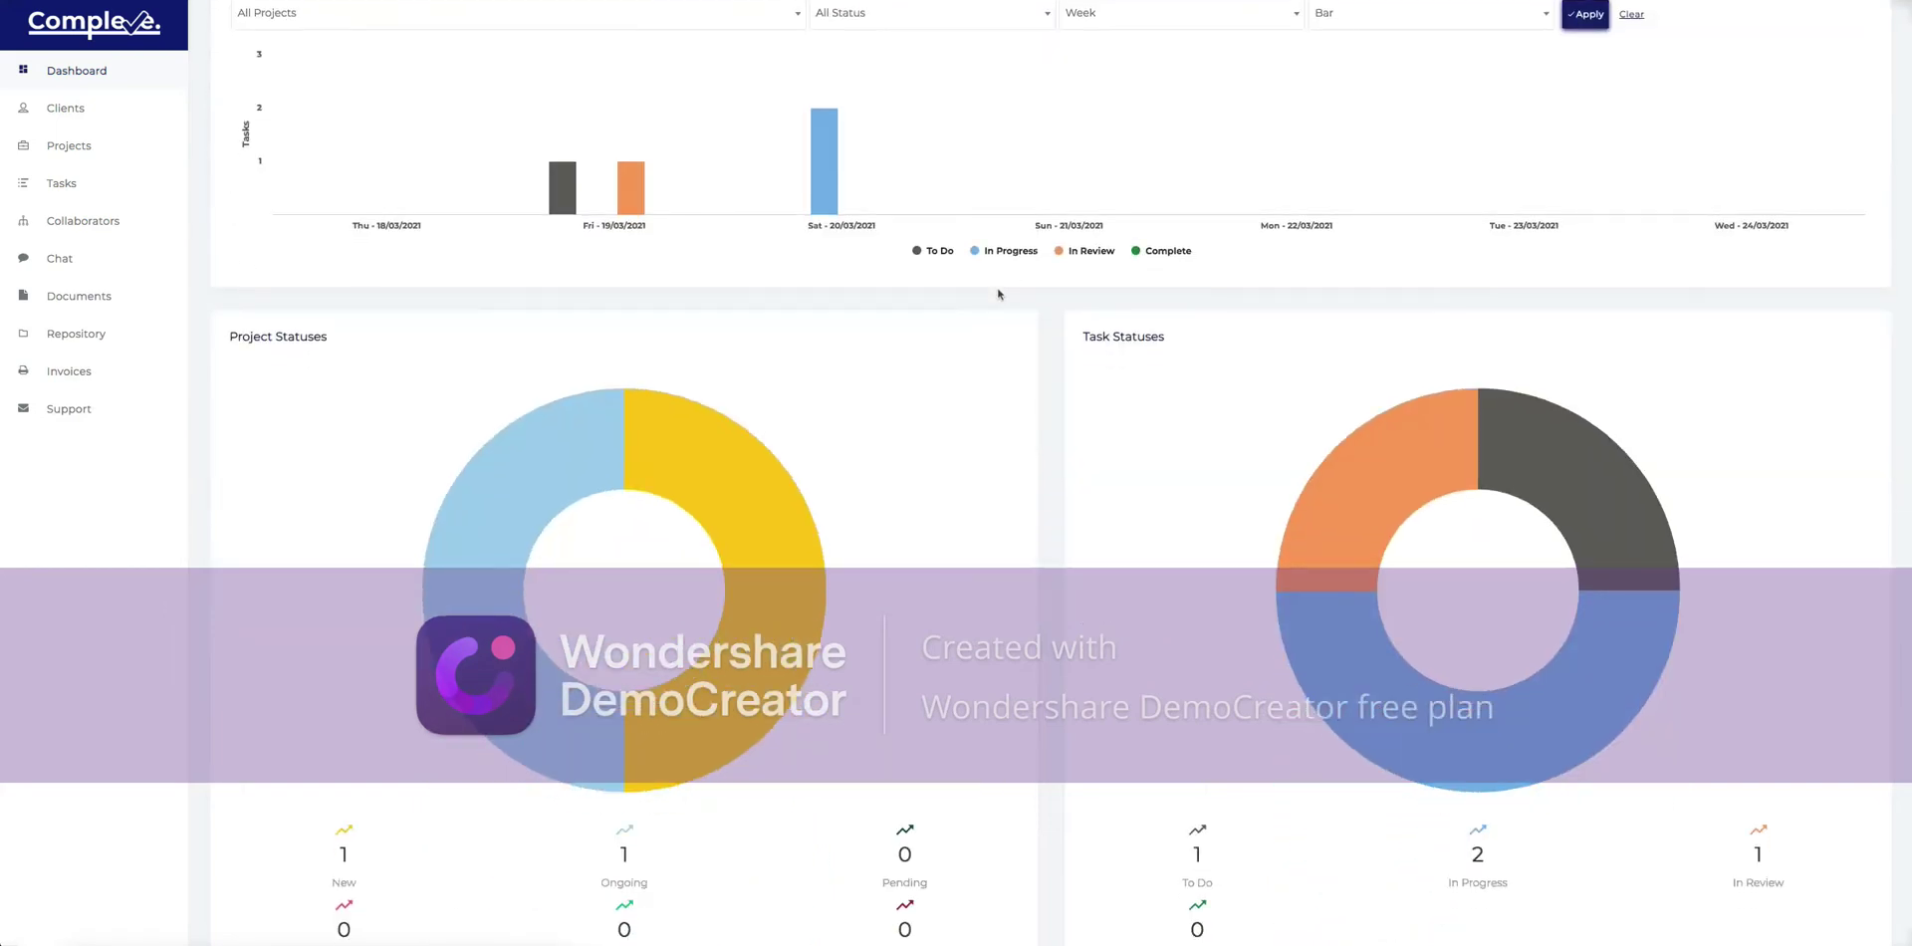
scroll(998, 292, up, 4)
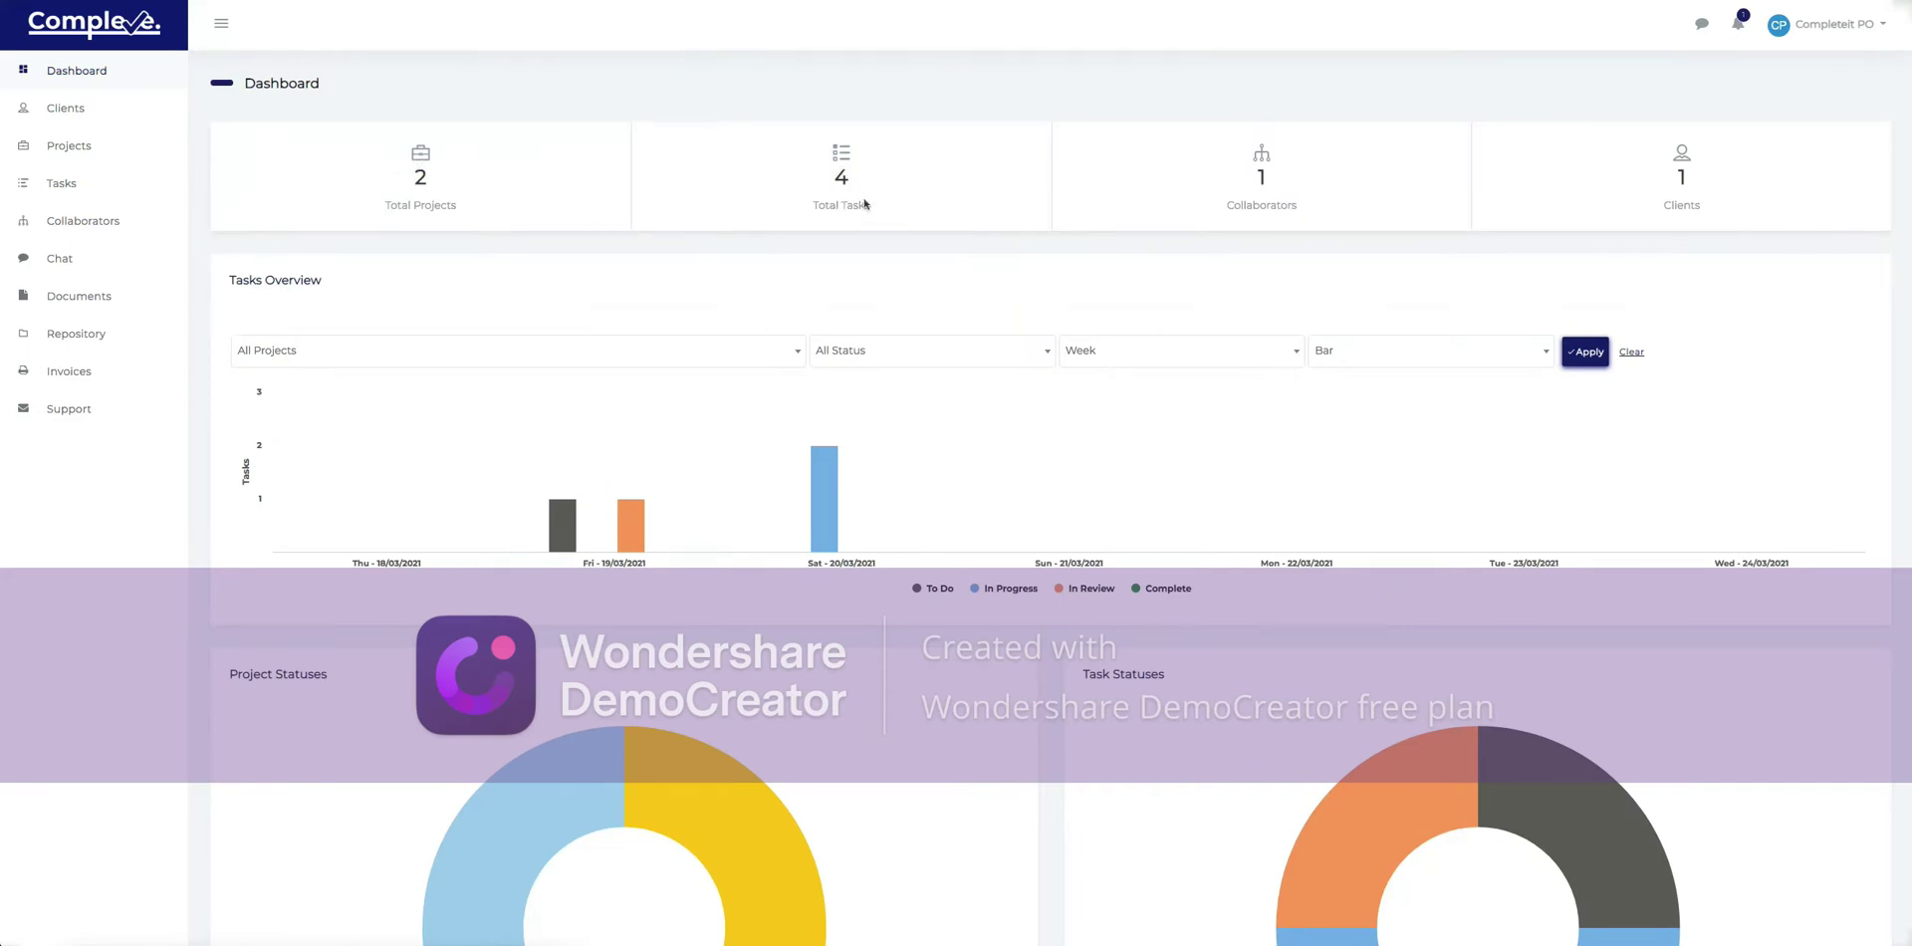
scroll(1075, 279, down, 3)
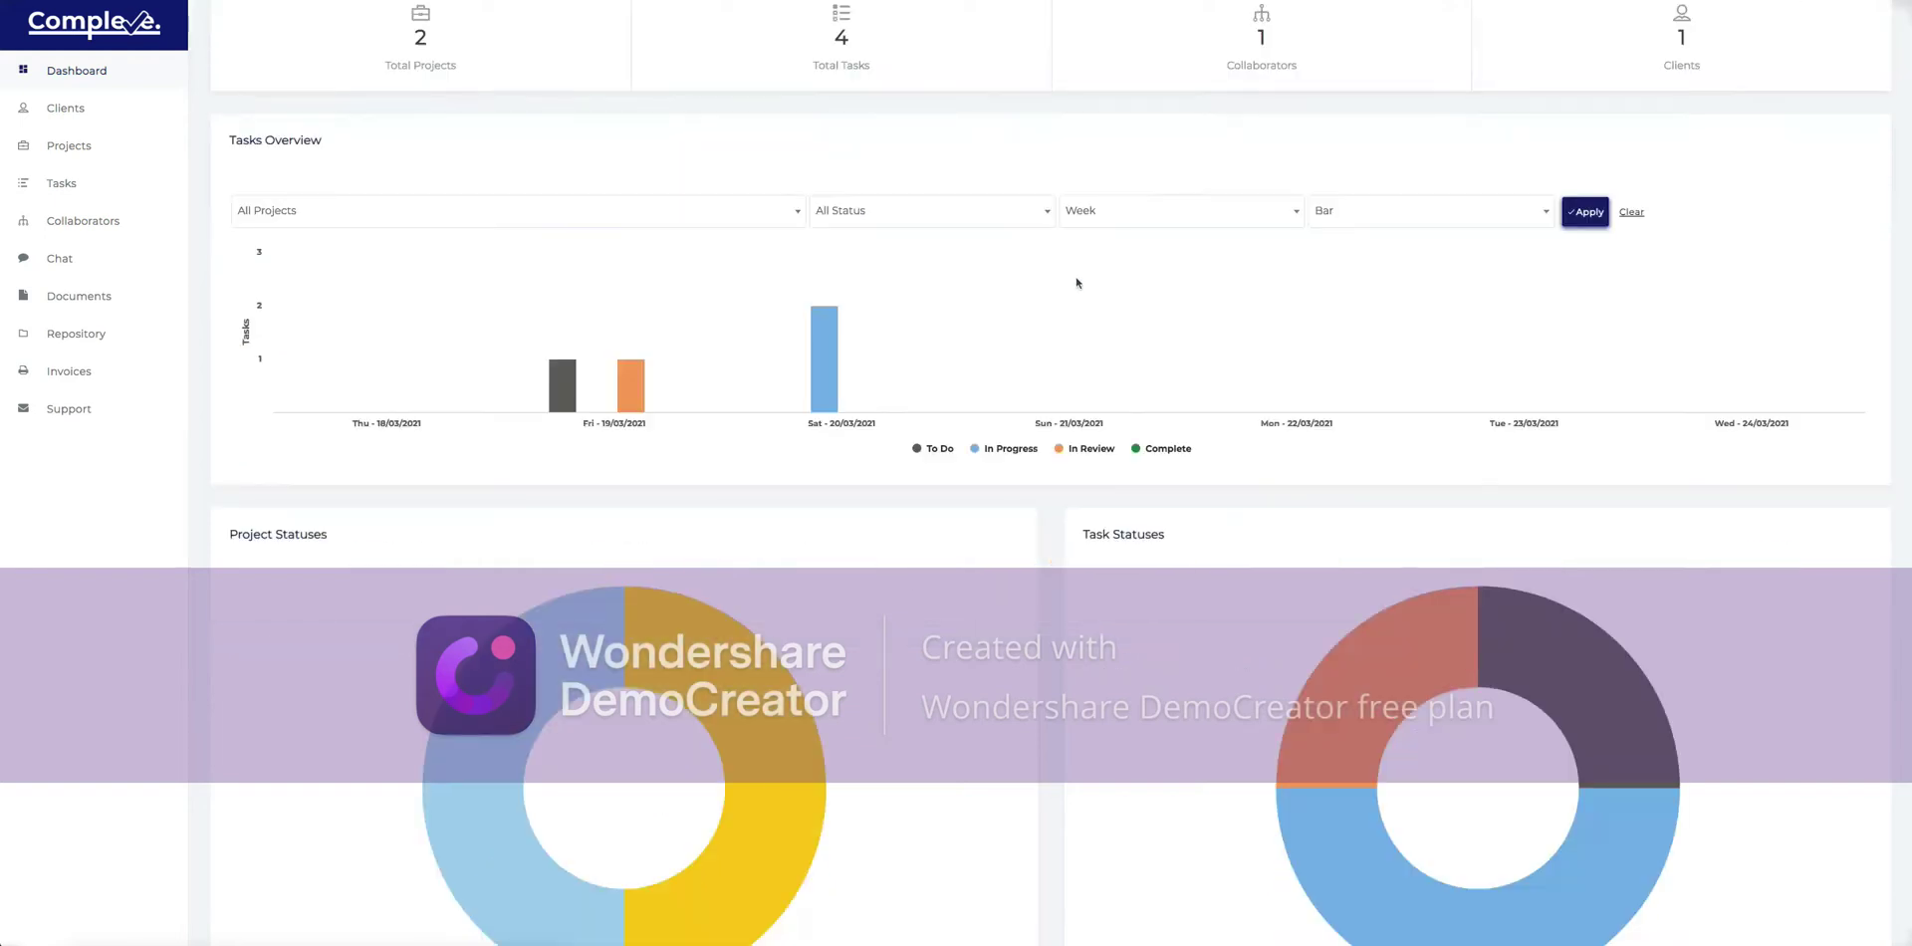
scroll(1055, 298, down, 5)
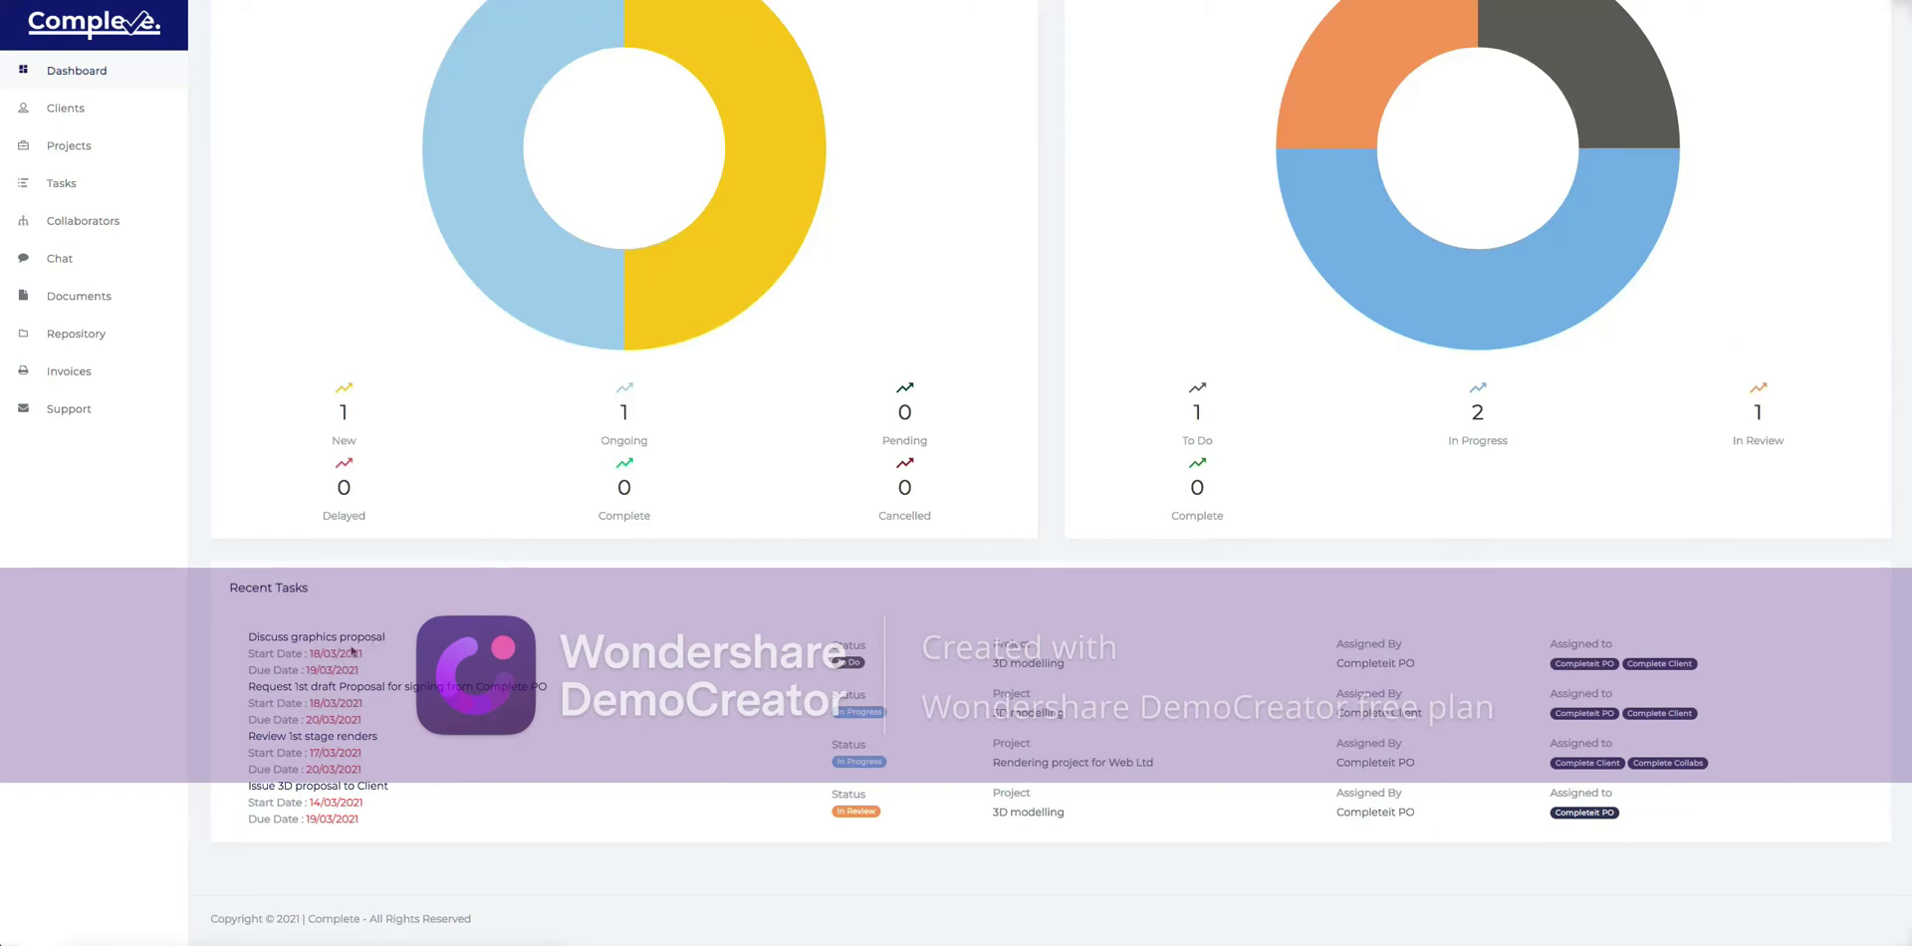
scroll(765, 554, up, 8)
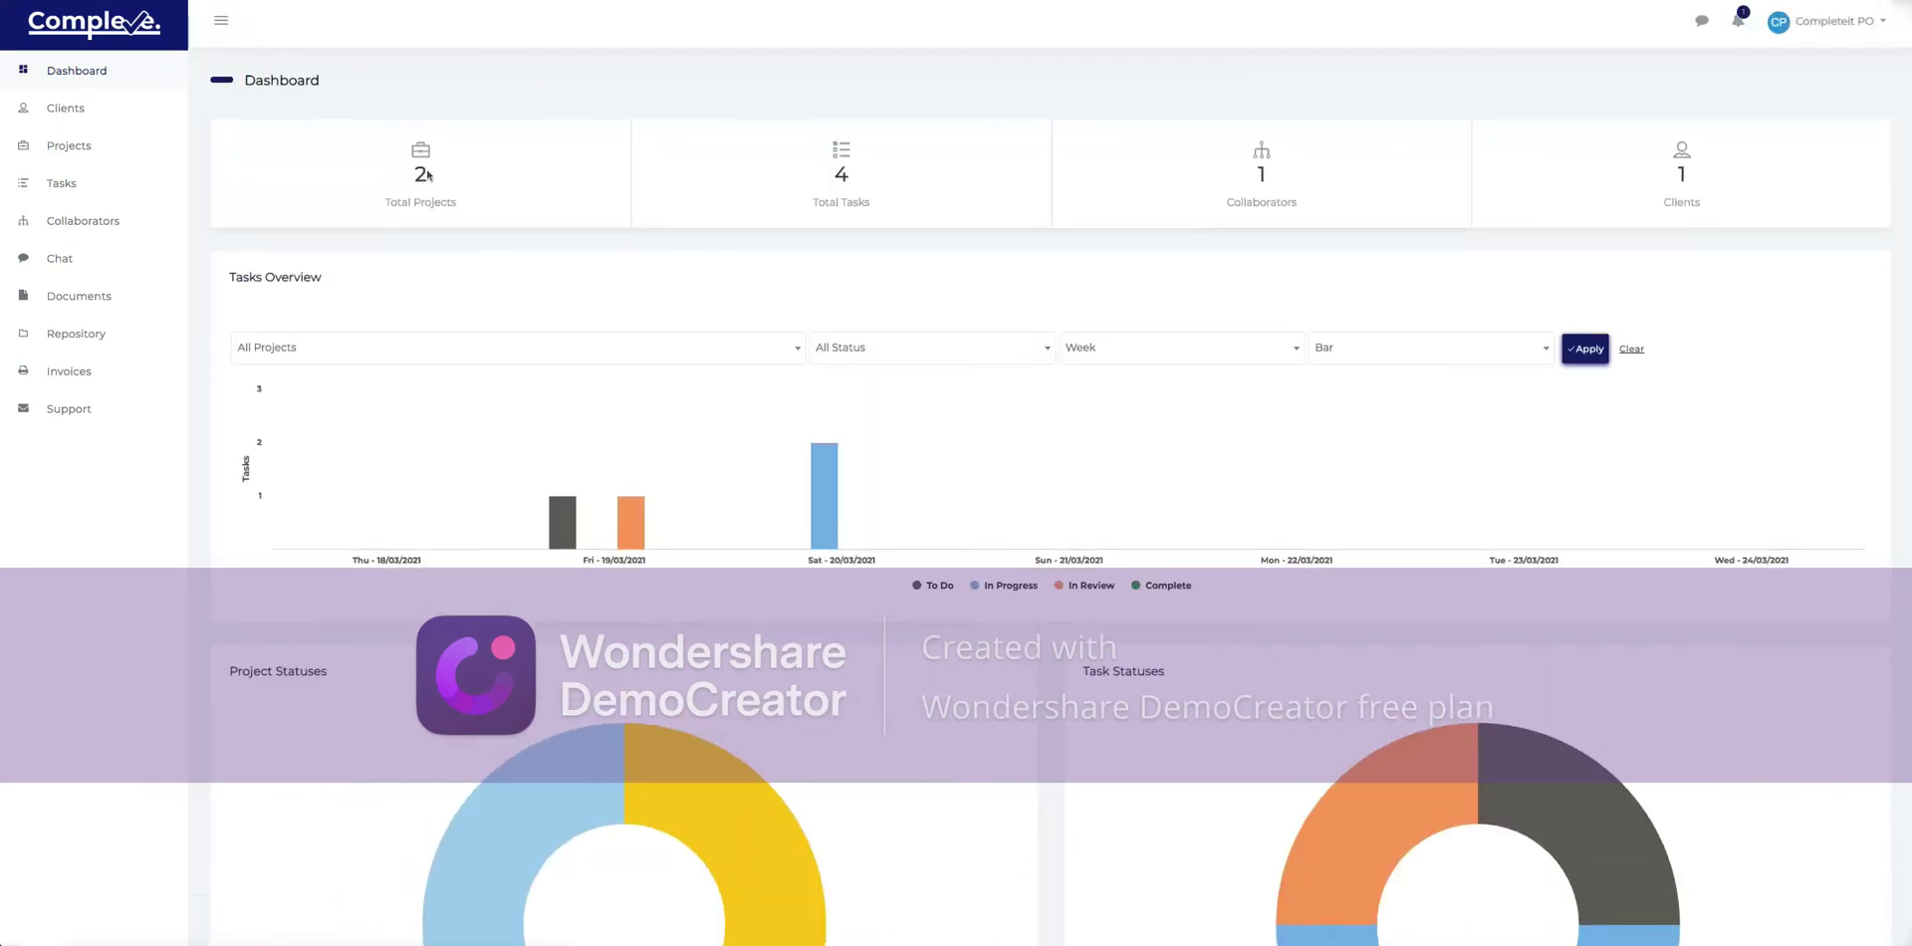
View the details of the 3D modelling project and its new-task form, closing the form without creating a task.
click(420, 174)
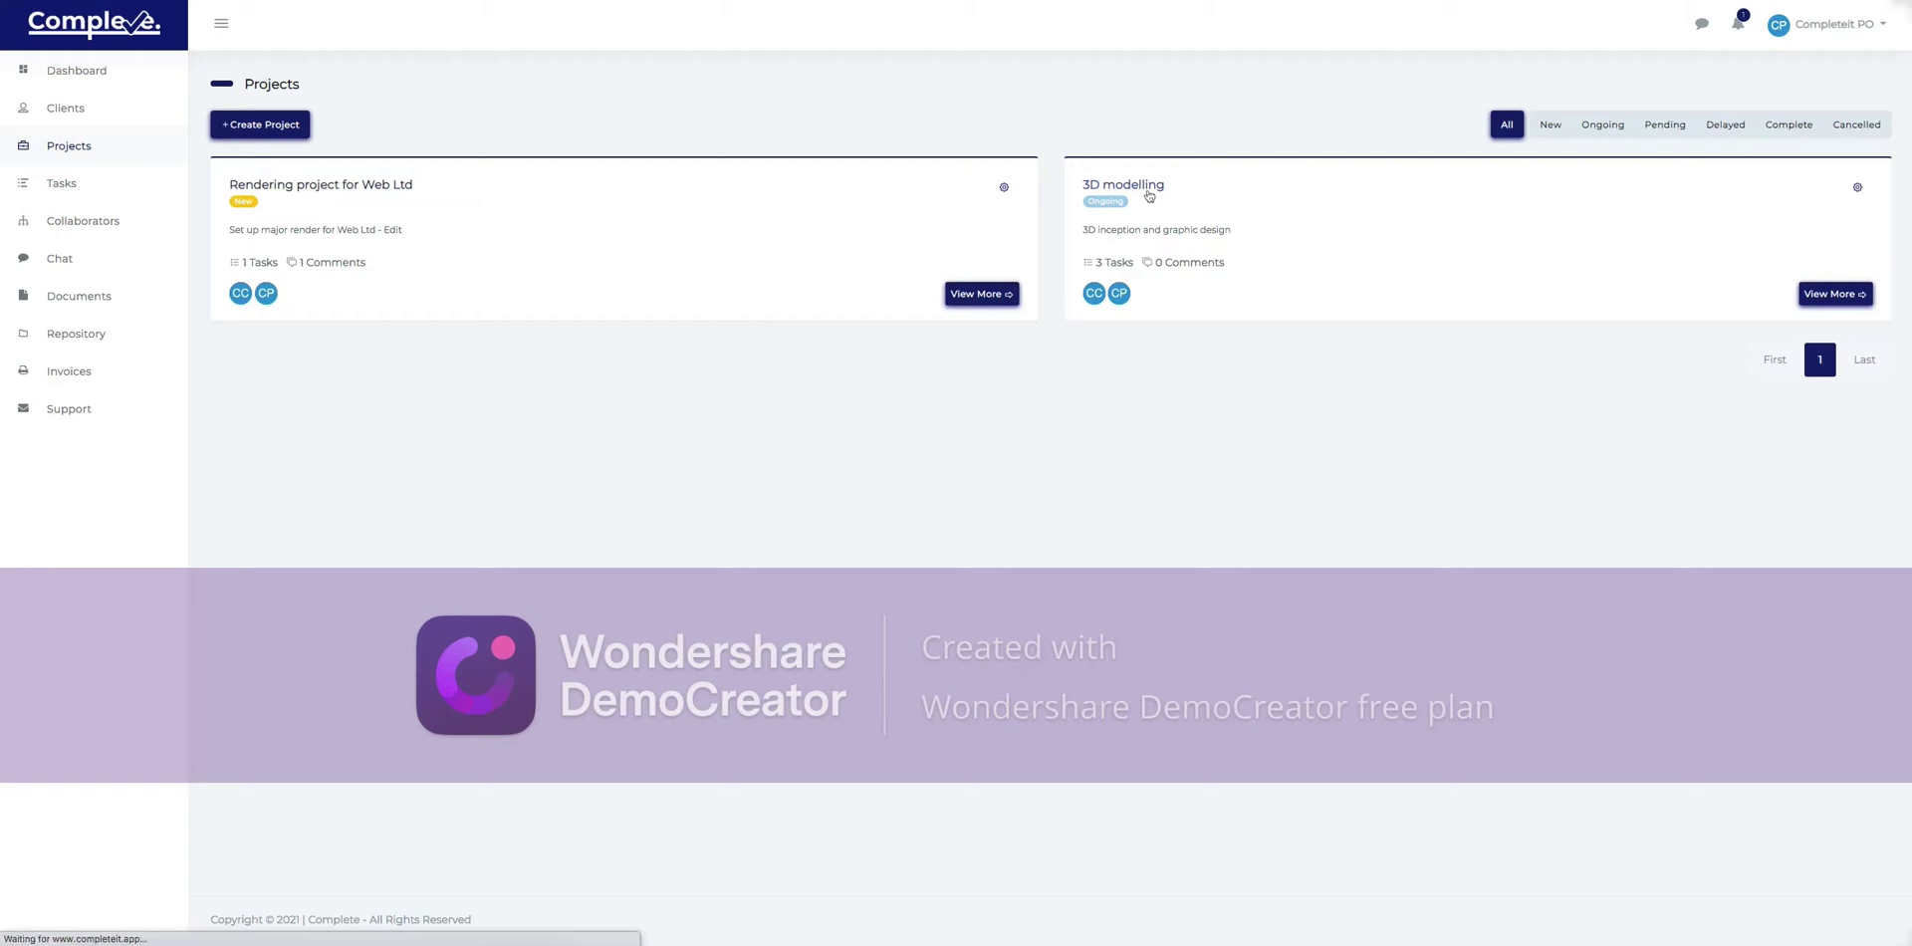
click(1149, 196)
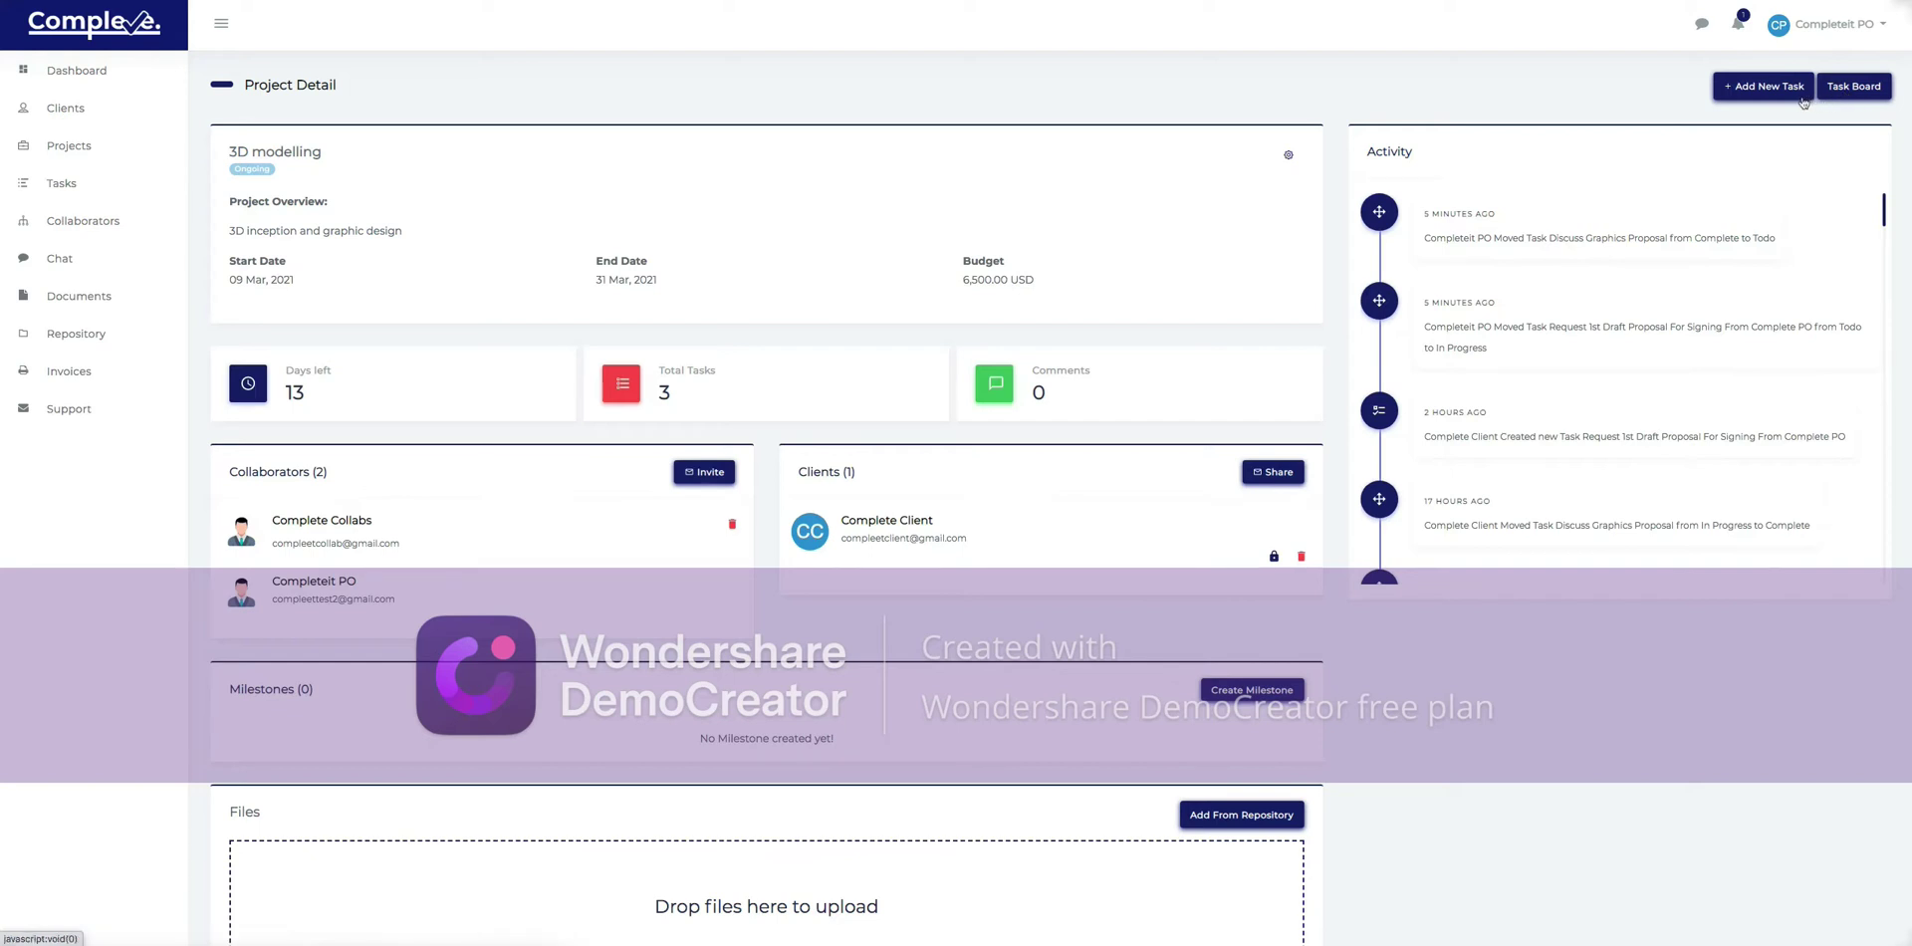
click(1791, 98)
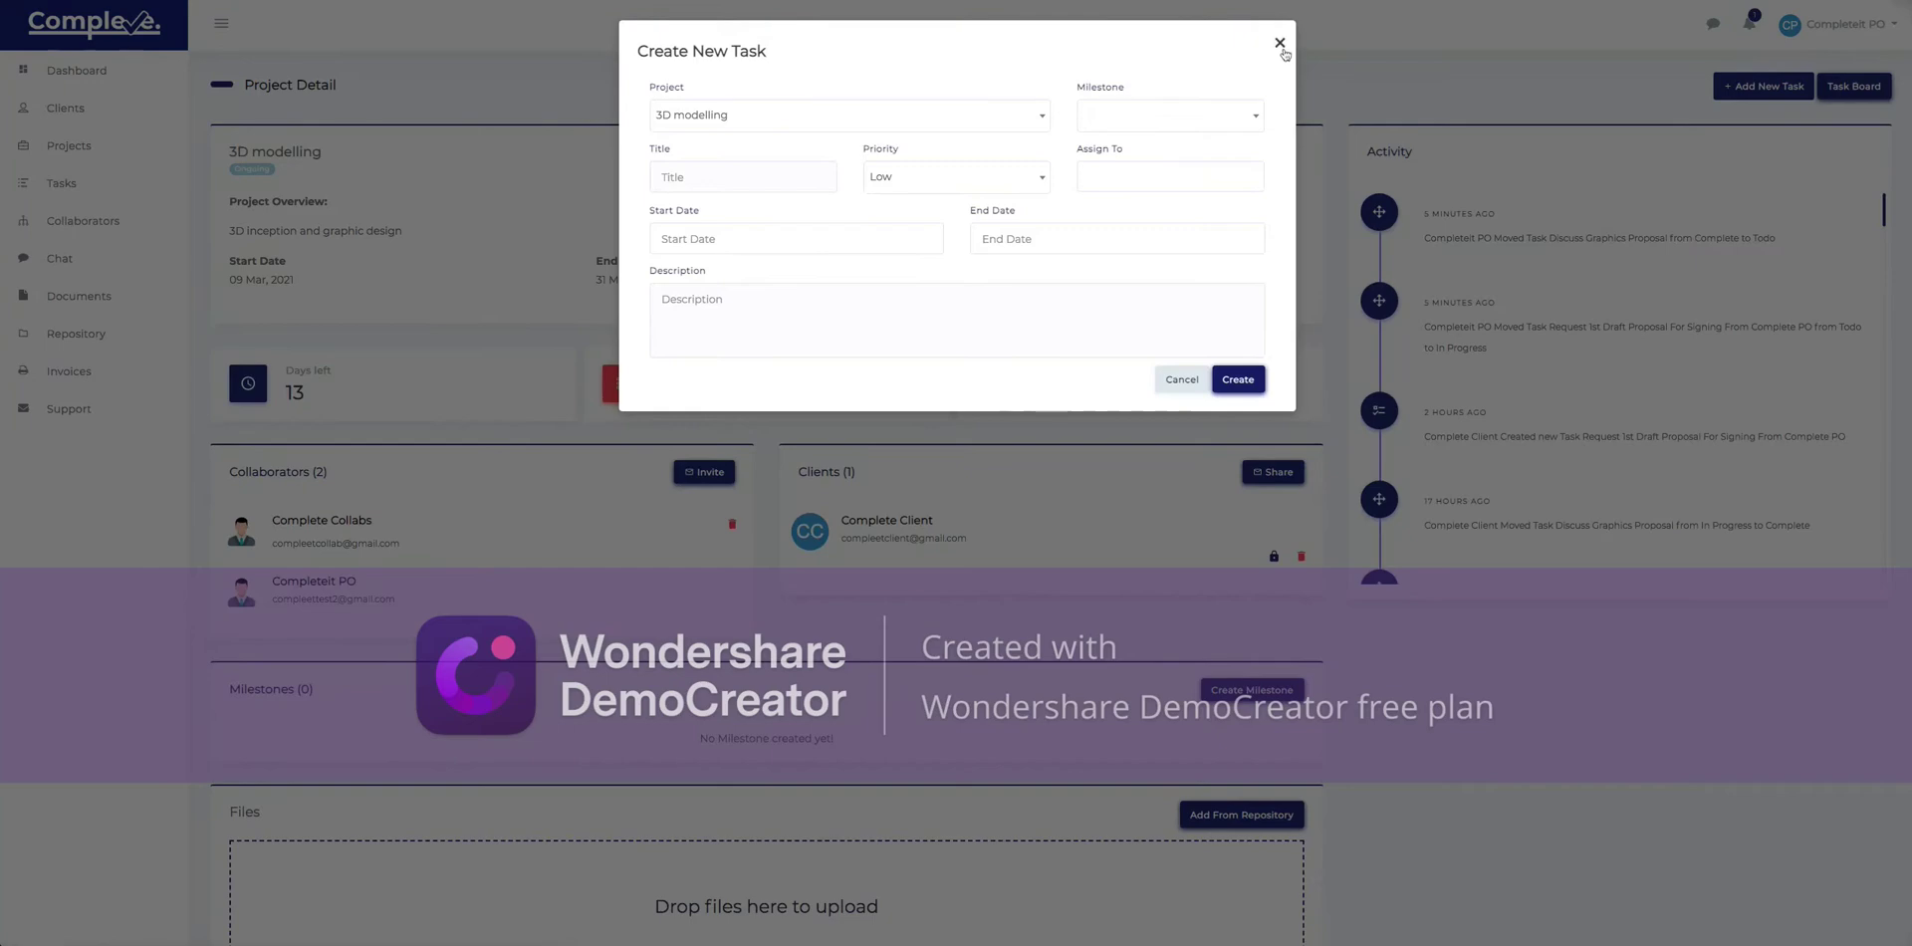
click(1281, 44)
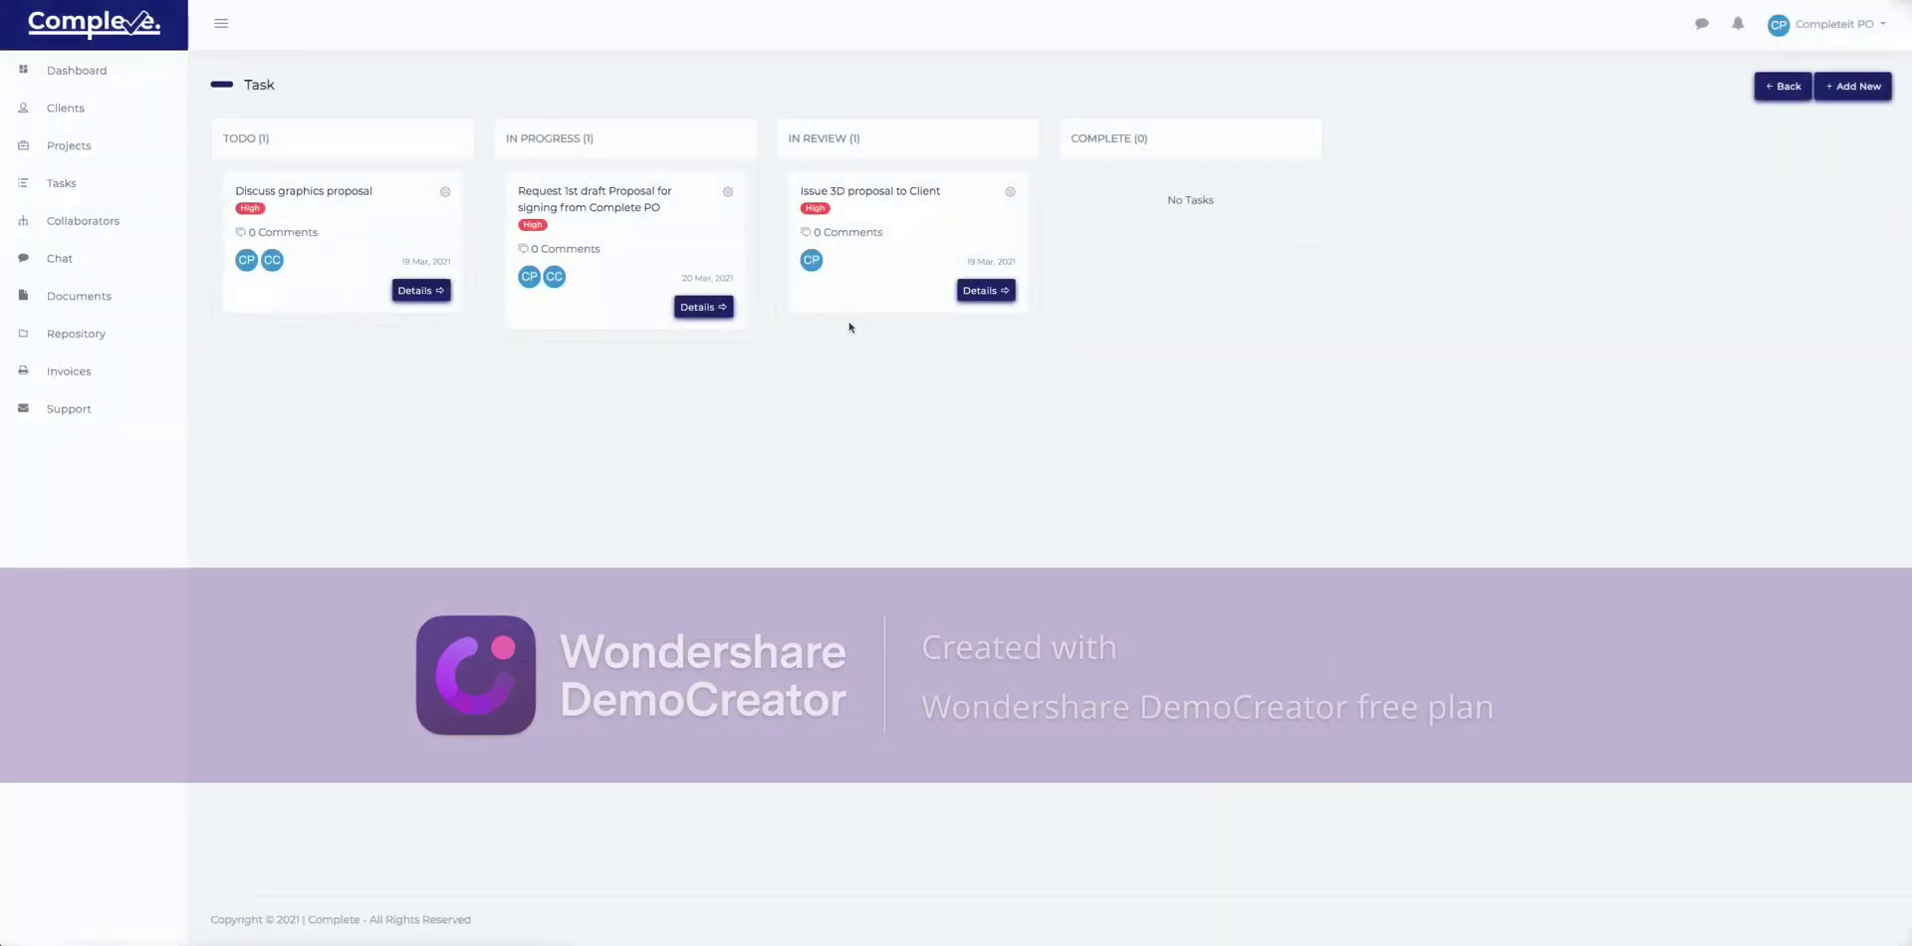
Move the "Issue 3D proposal to Client" task from In Review to Complete on the task board, and return to the dashboard.
drag(854, 275, 1073, 315)
drag(939, 210, 1232, 218)
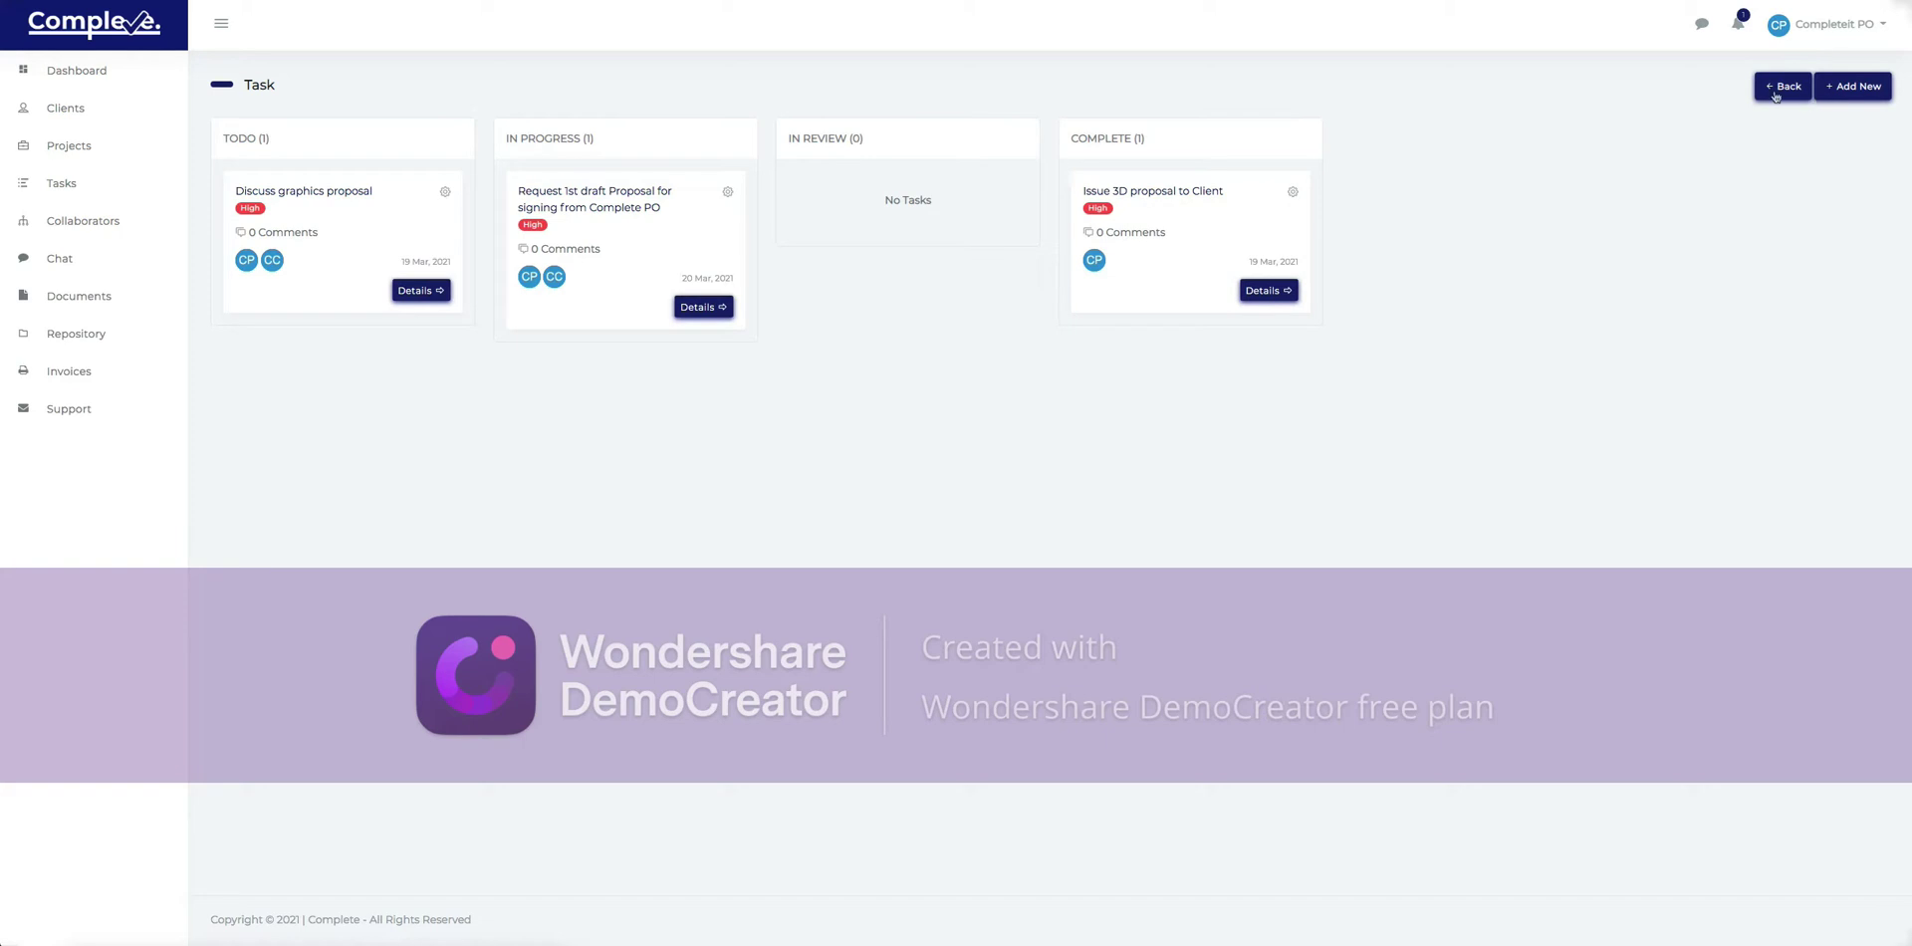
click(67, 80)
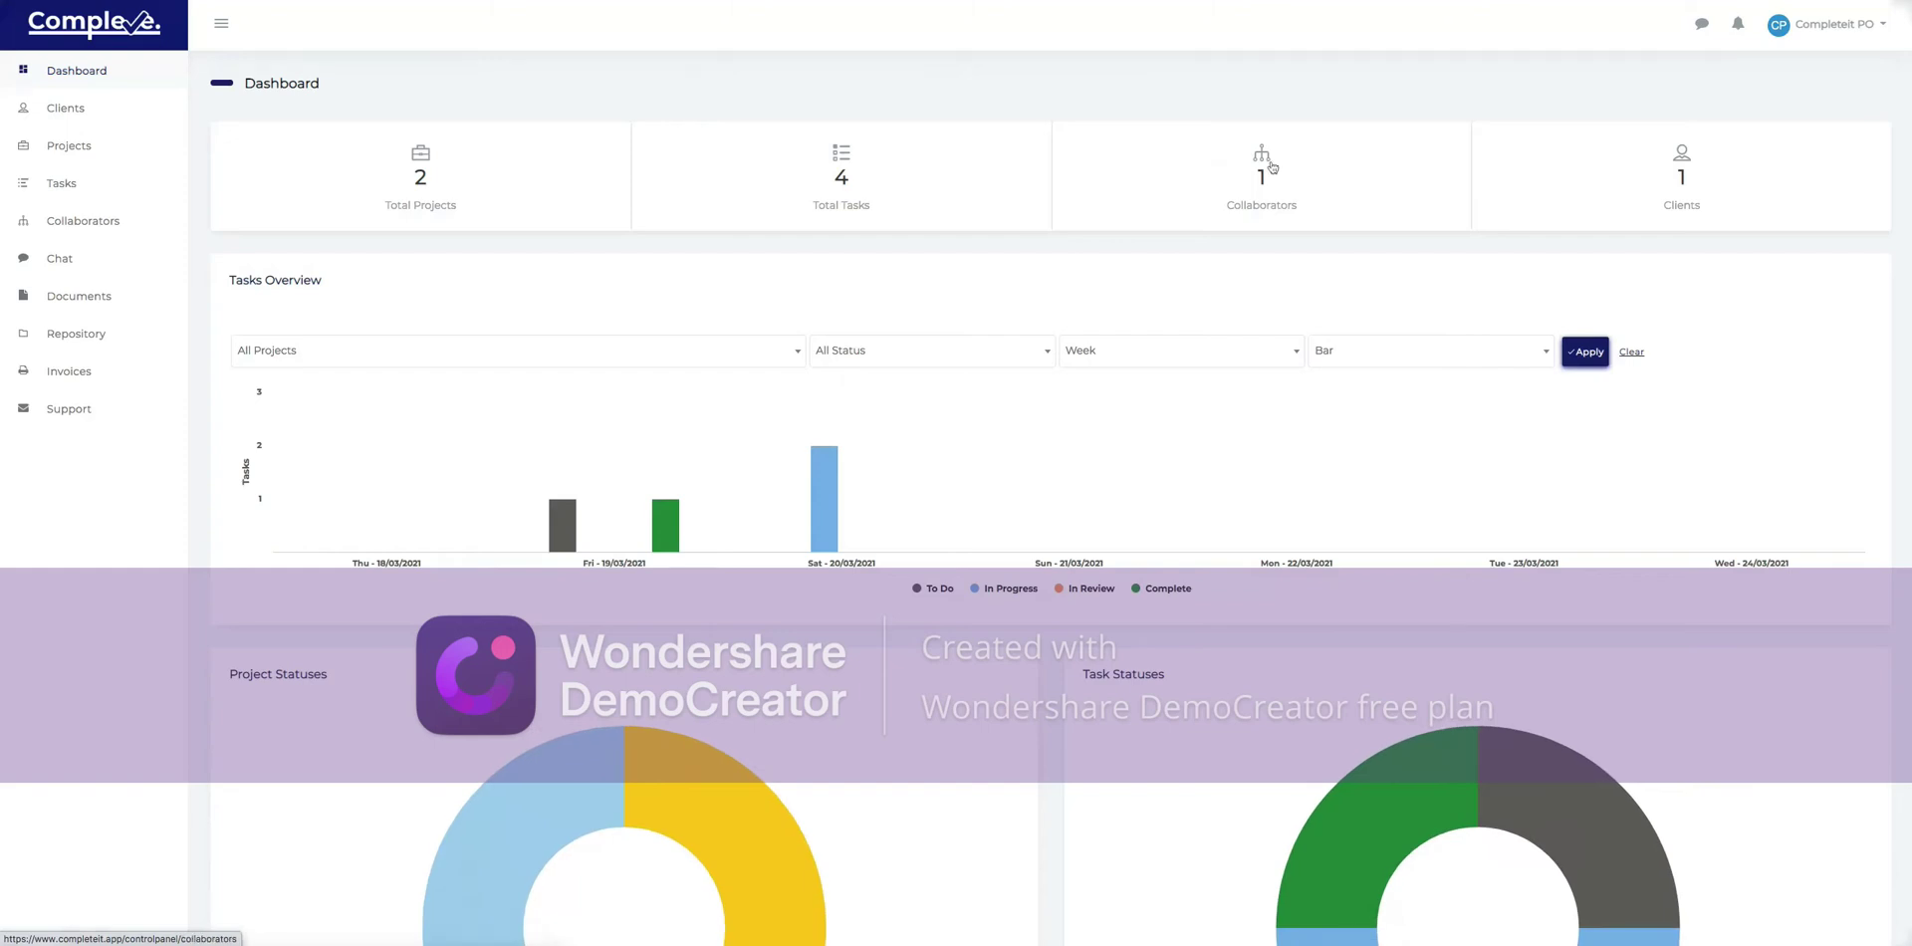
View the collaborators list and the form for inviting a new collaborator, closing it without sending an invitation.
click(1272, 167)
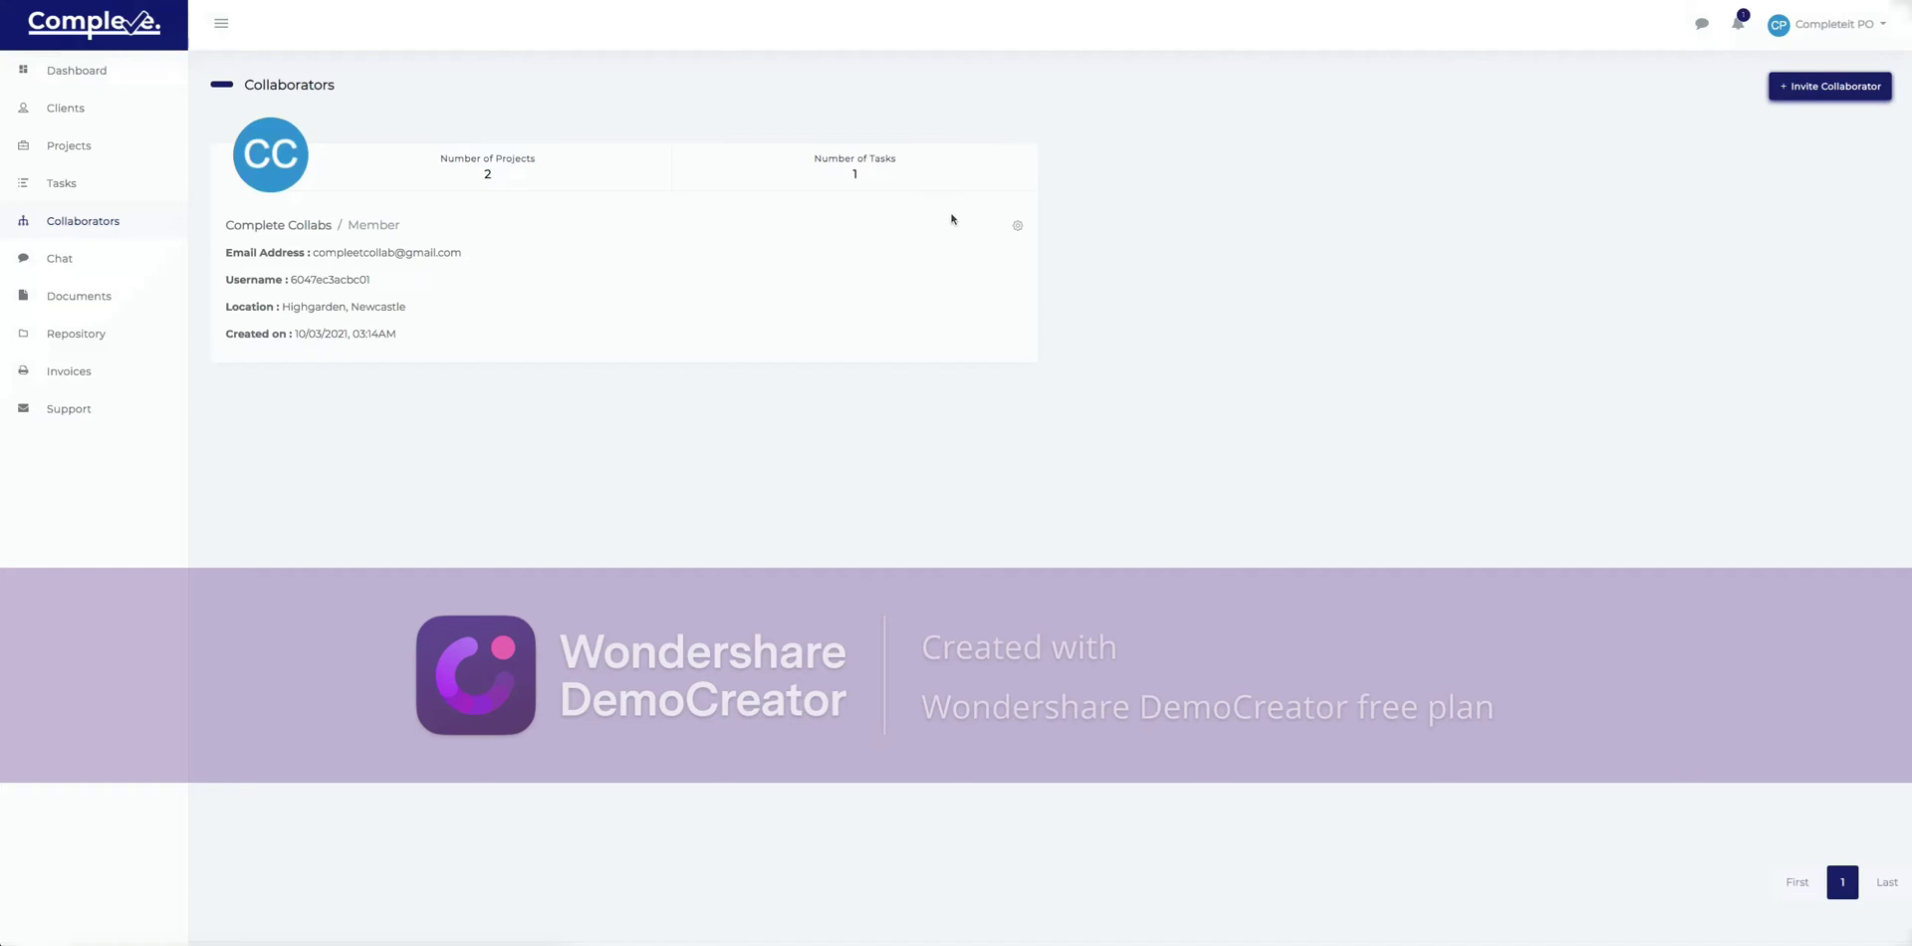
click(1835, 99)
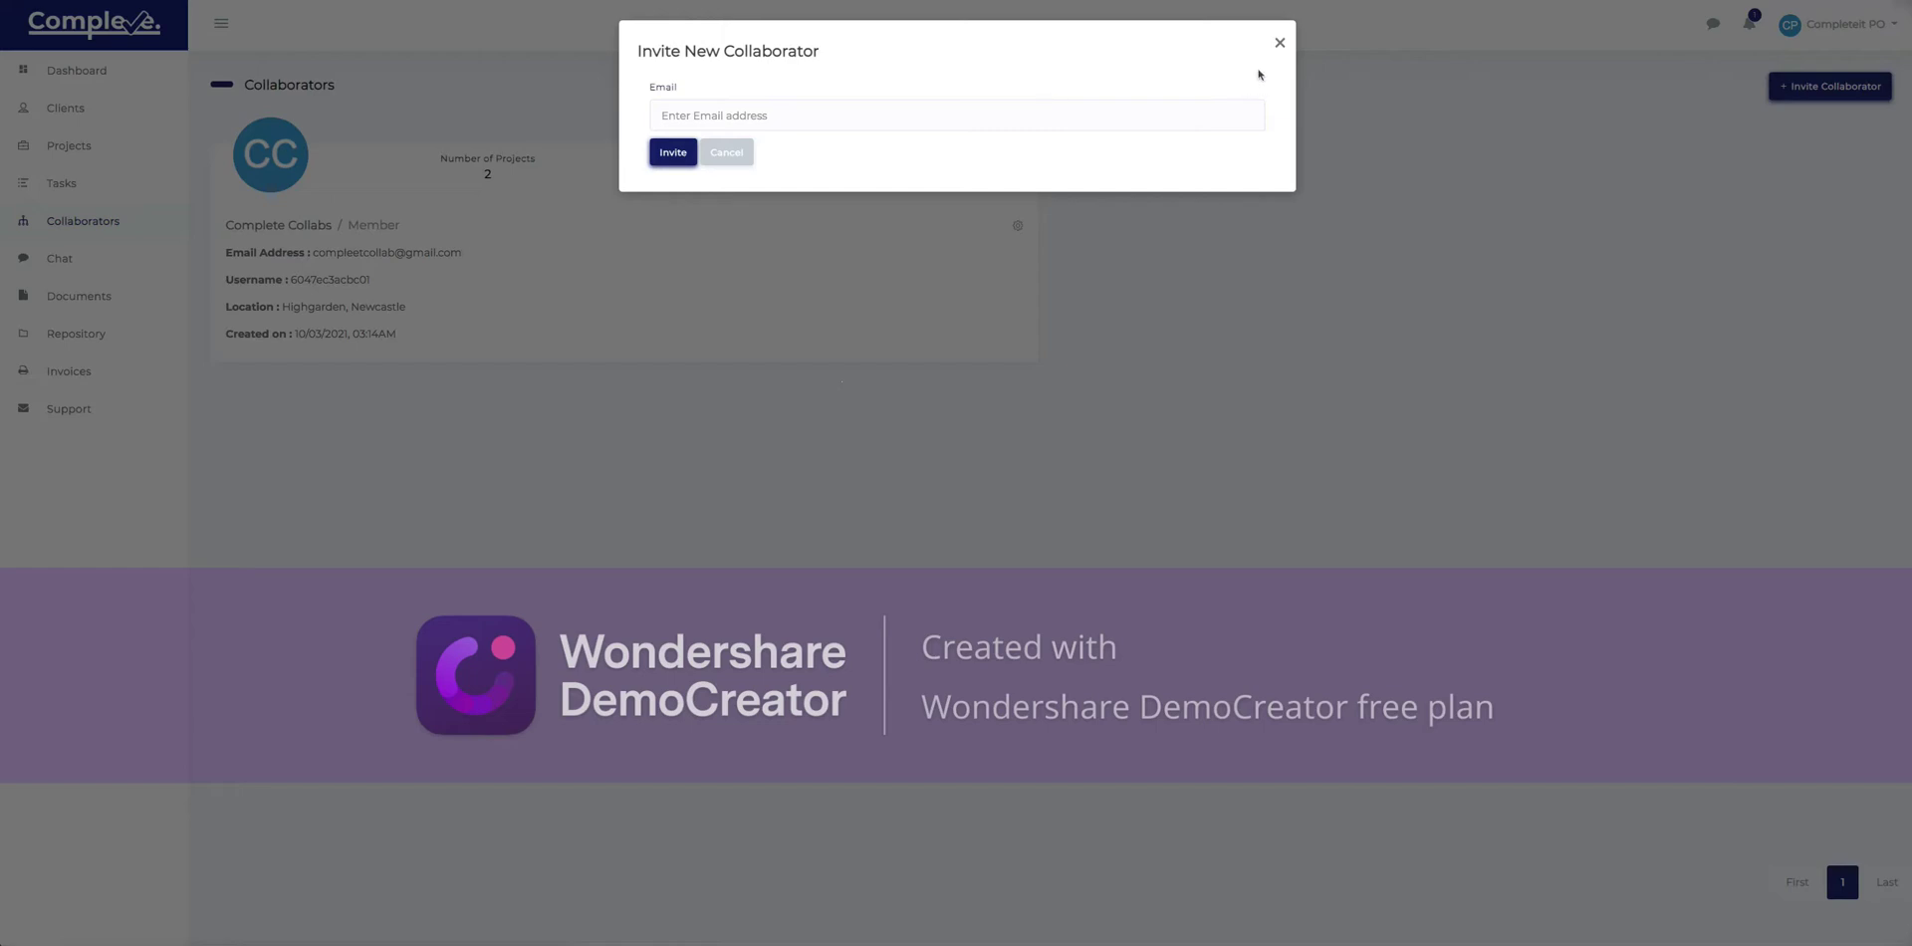
click(1279, 44)
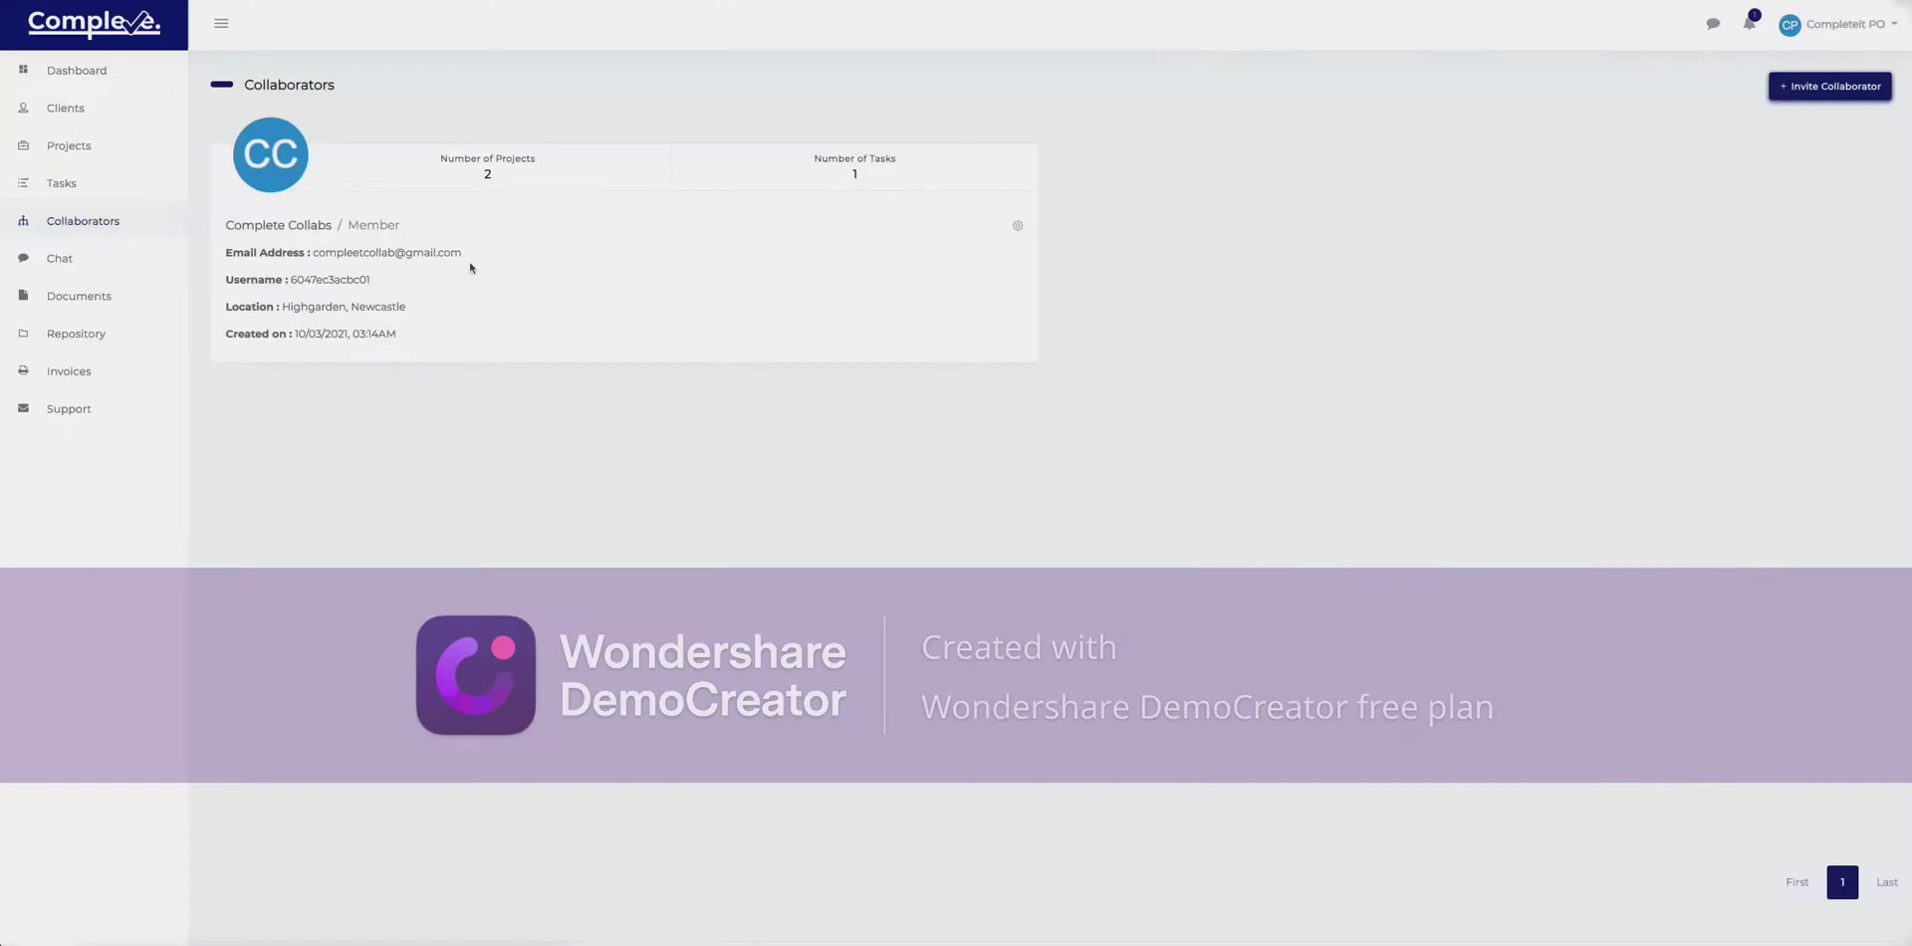
View the clients list and the fields for adding a client, closing the form without creating one.
click(66, 114)
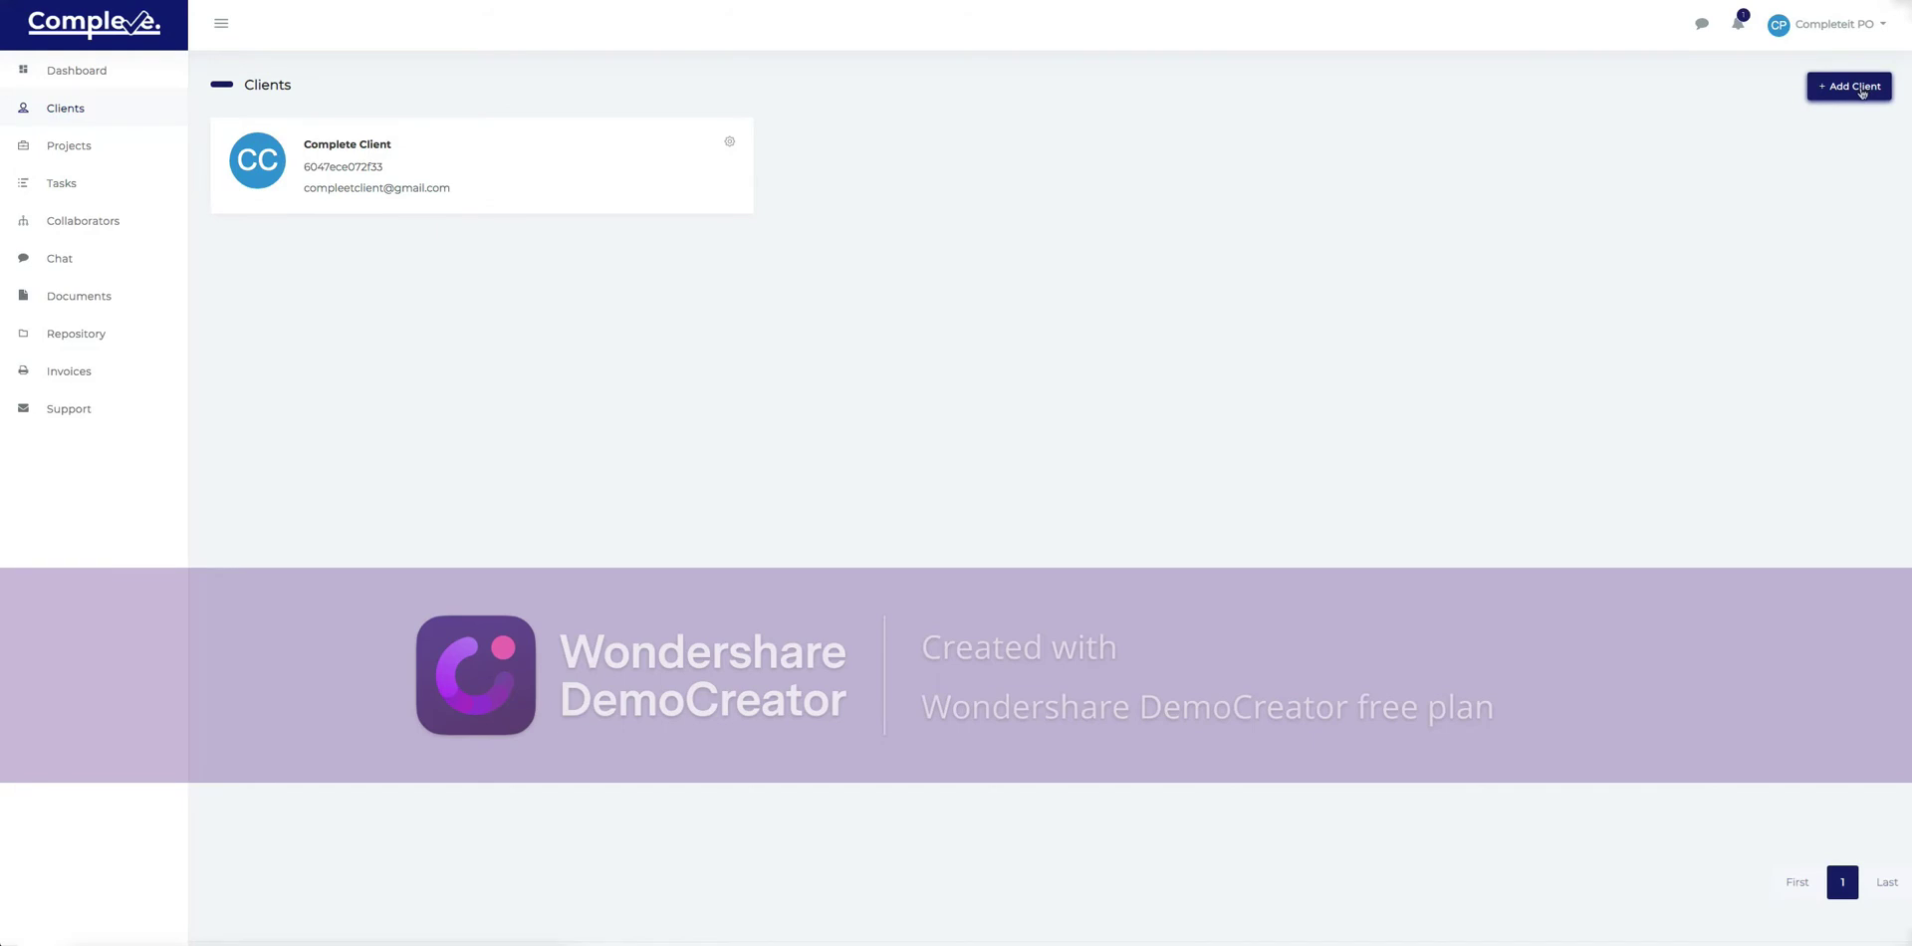
click(1858, 87)
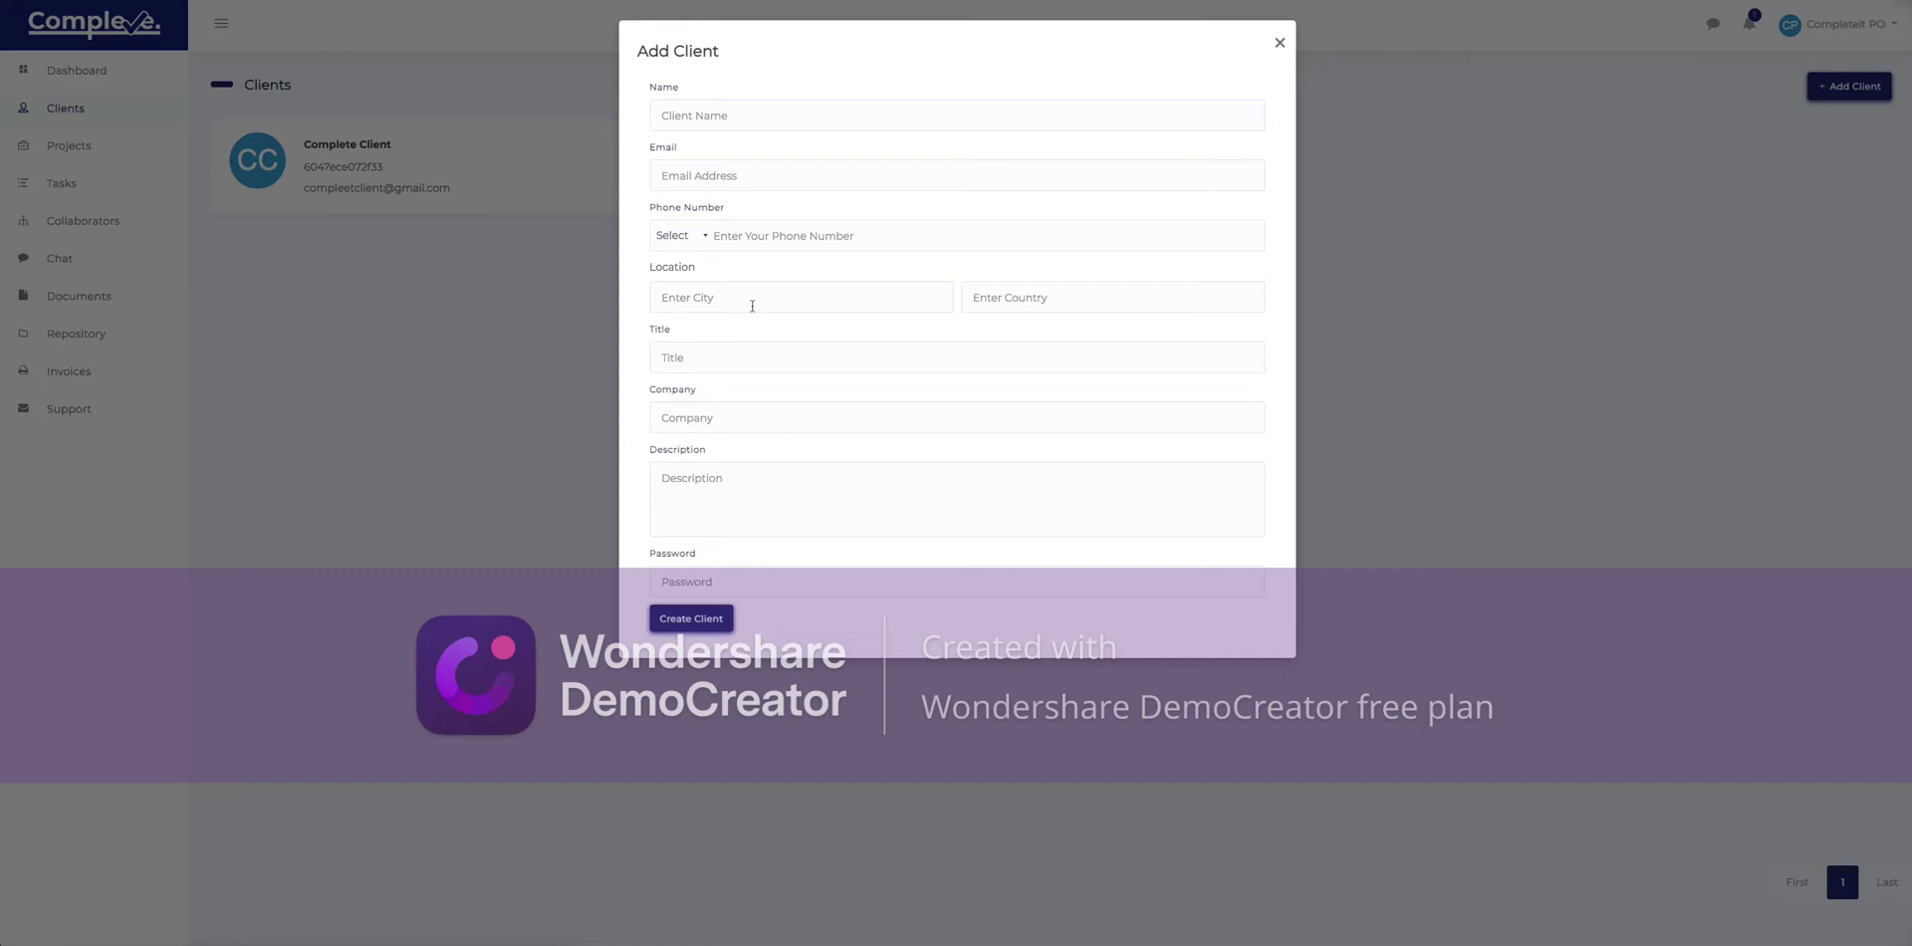
click(1279, 41)
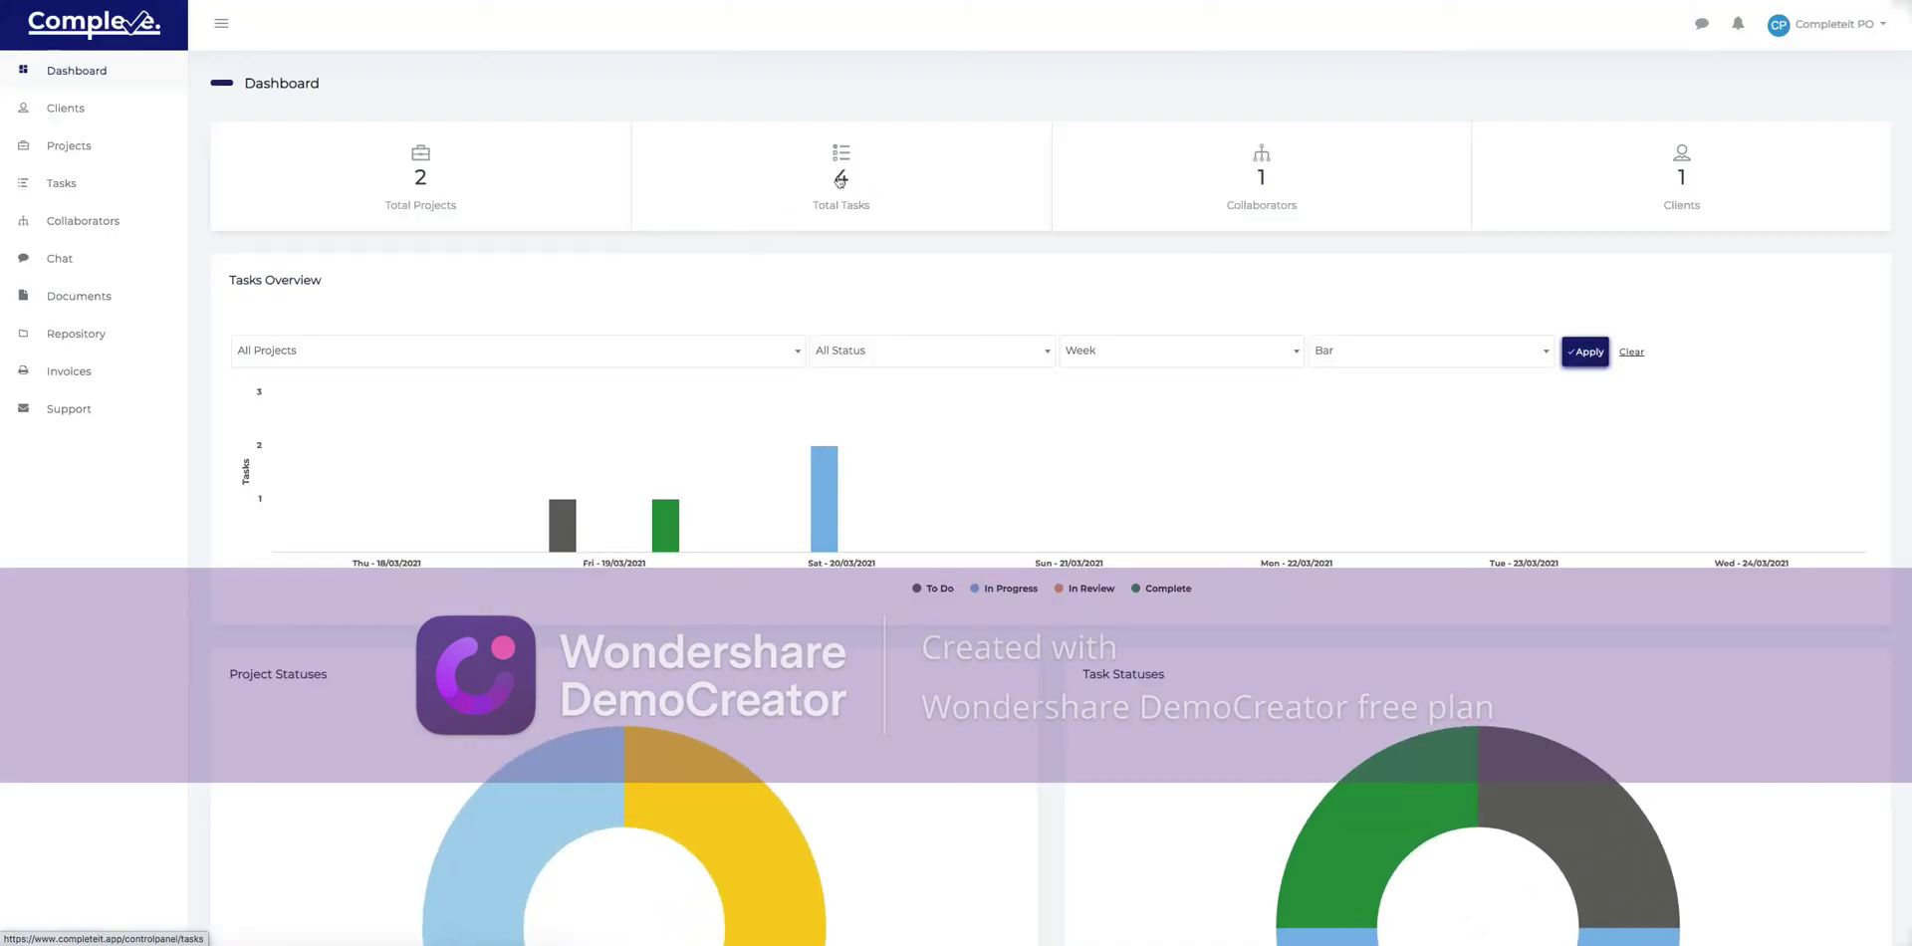
Examine the comments and files of the "Review 1st stage renders" task from the full task list, and close its details.
click(840, 181)
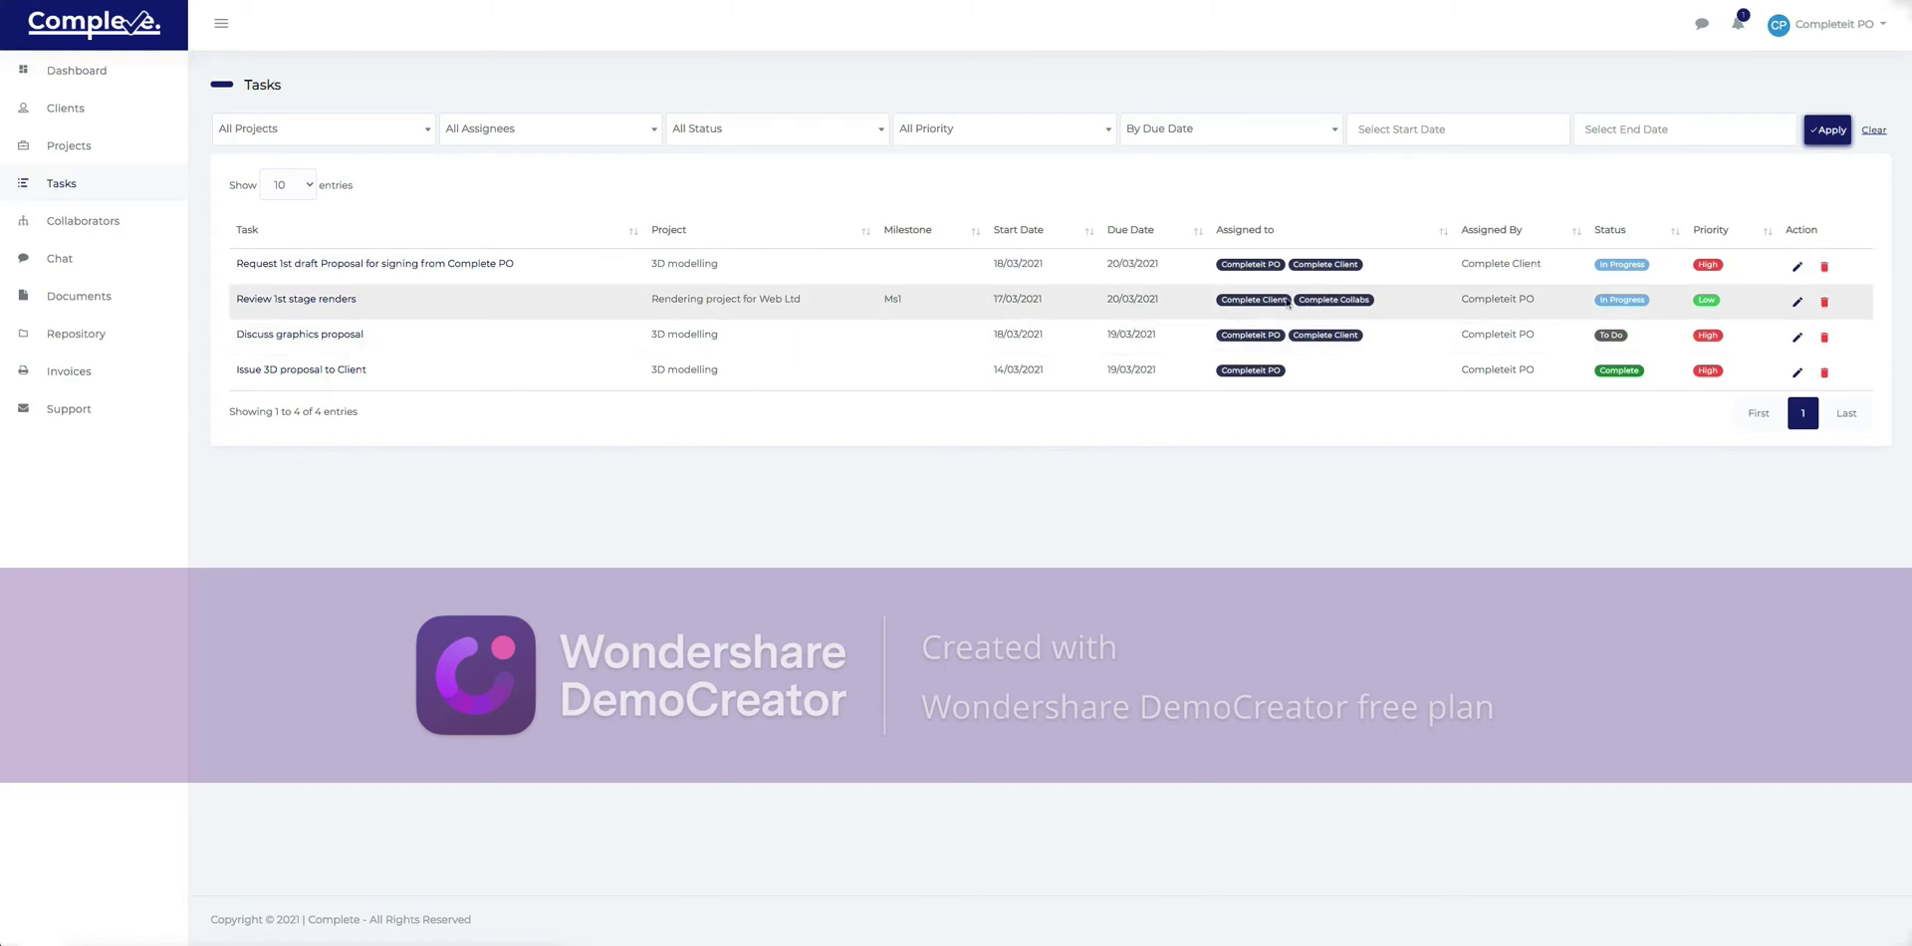
click(319, 301)
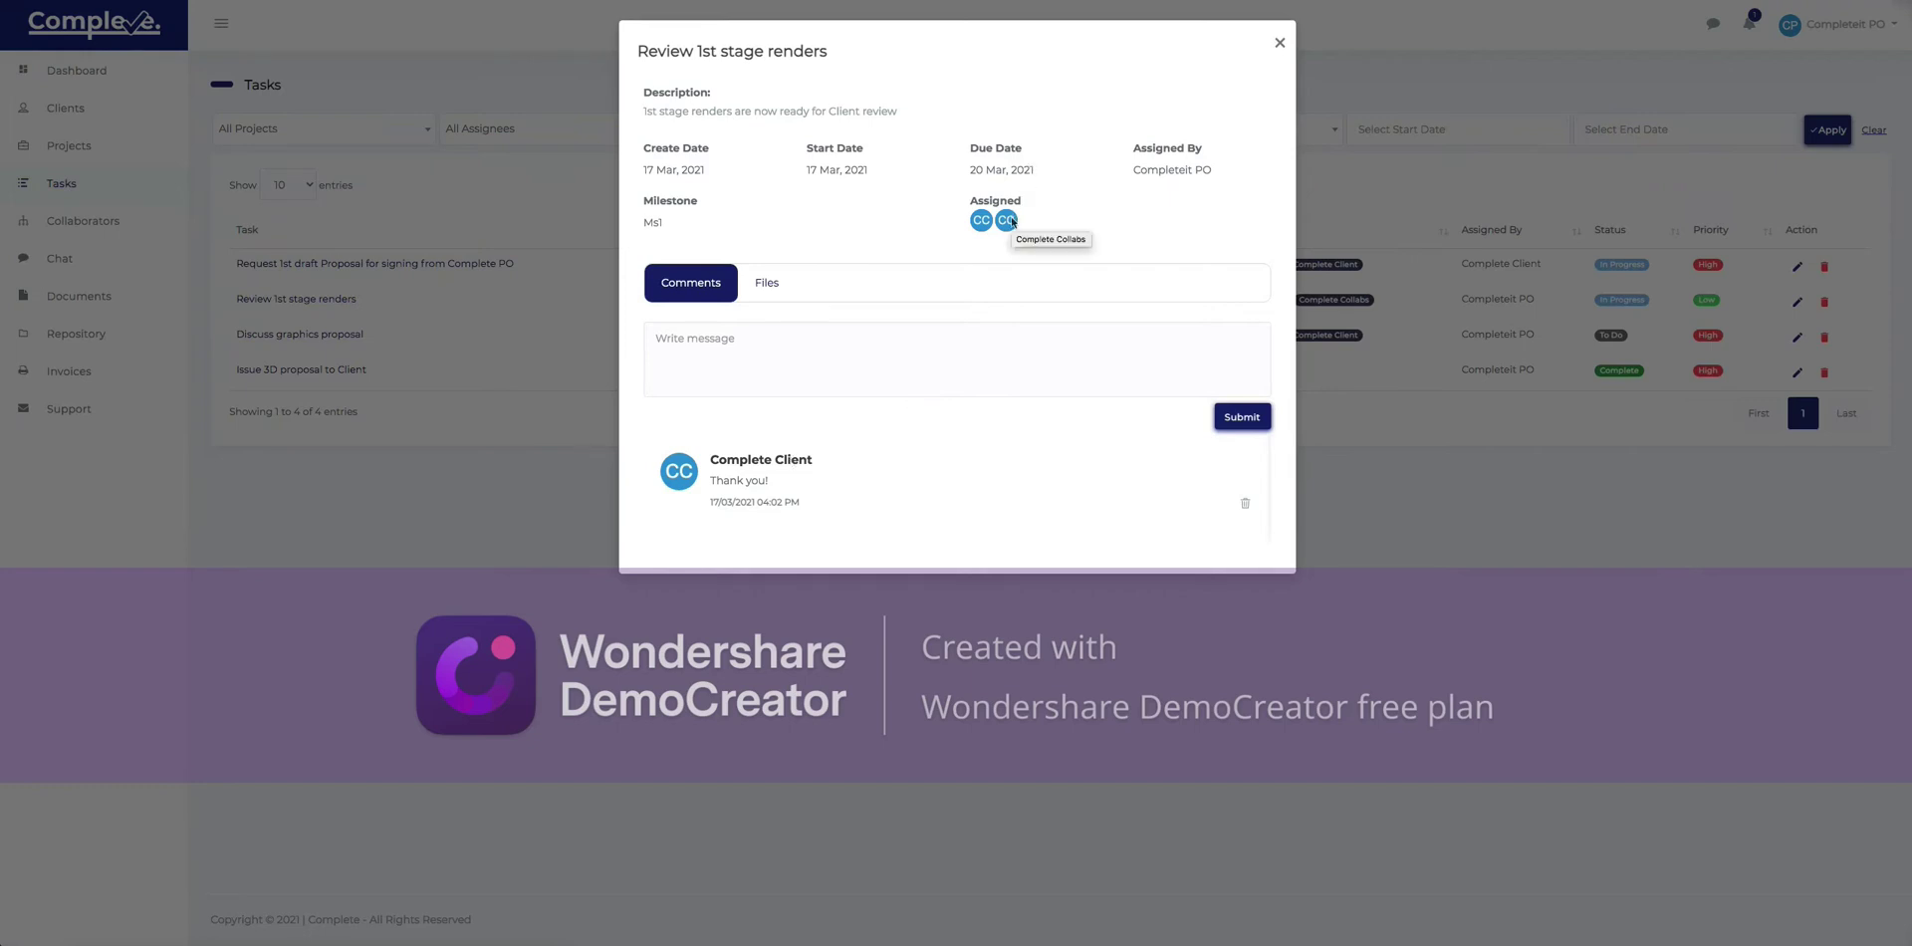
click(765, 286)
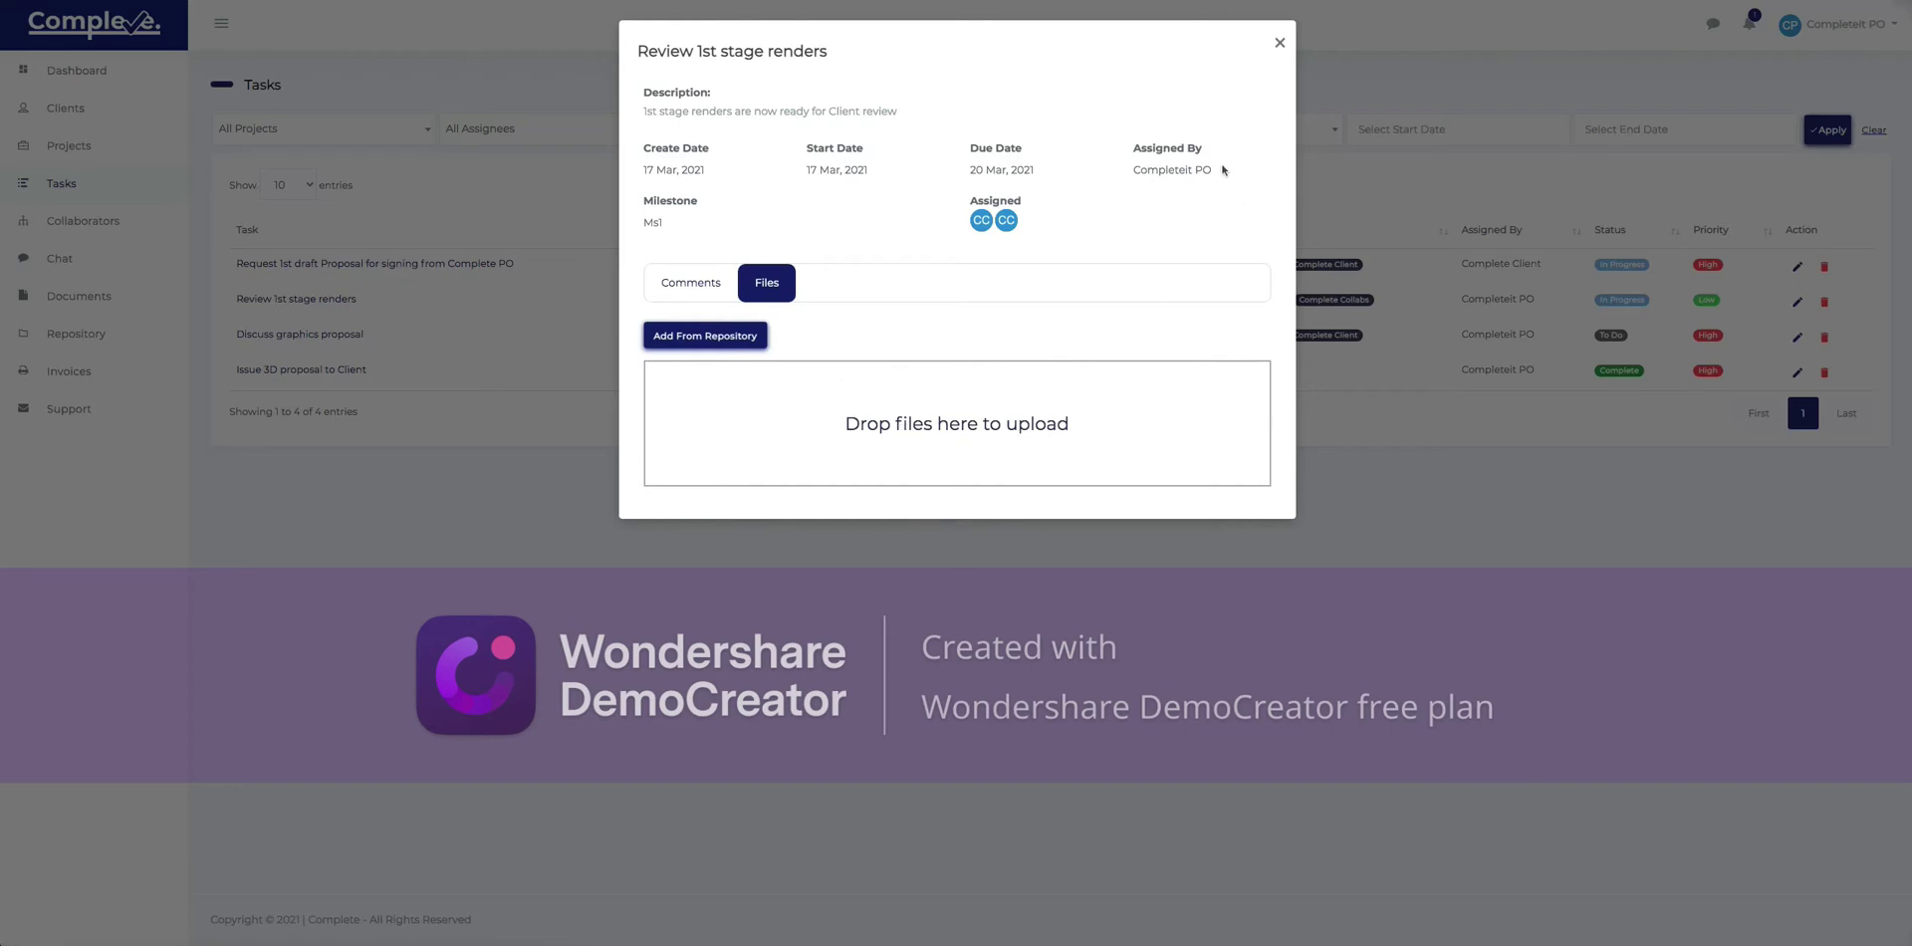
click(1280, 45)
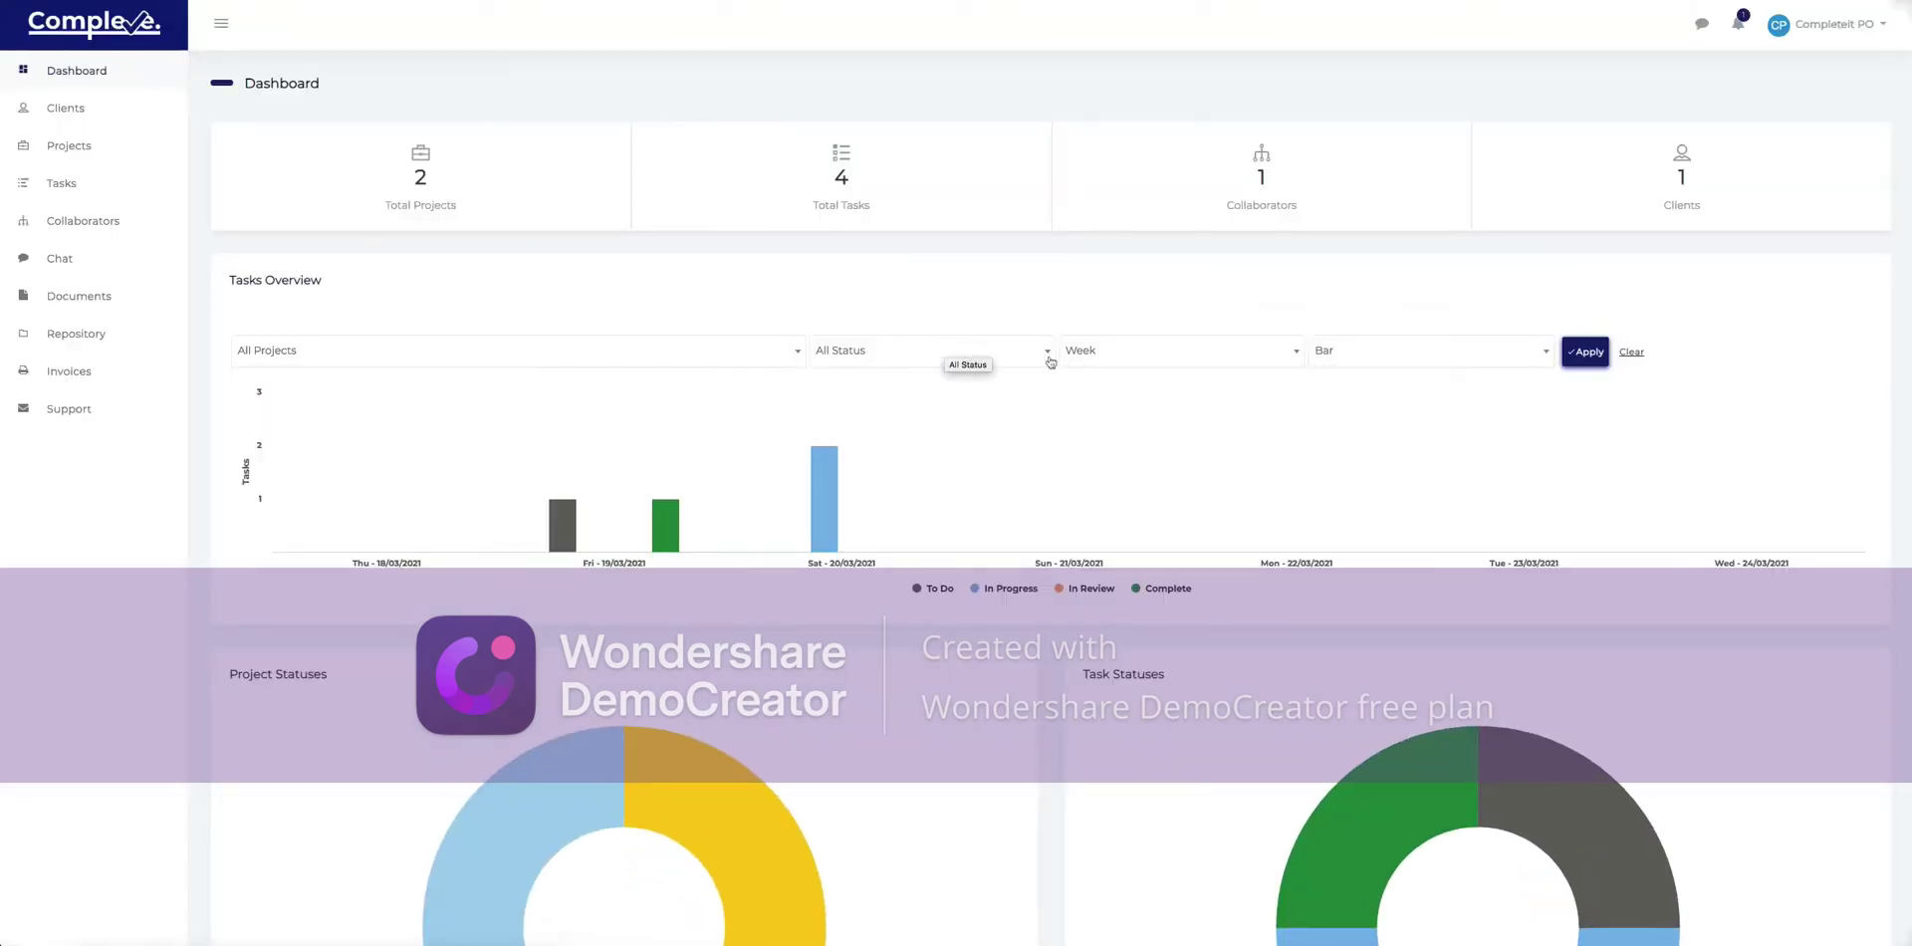
Check the dashboard's updated task chart, status breakdowns and recent tasks.
scroll(1047, 366, down, 1)
scroll(1047, 366, up, 1)
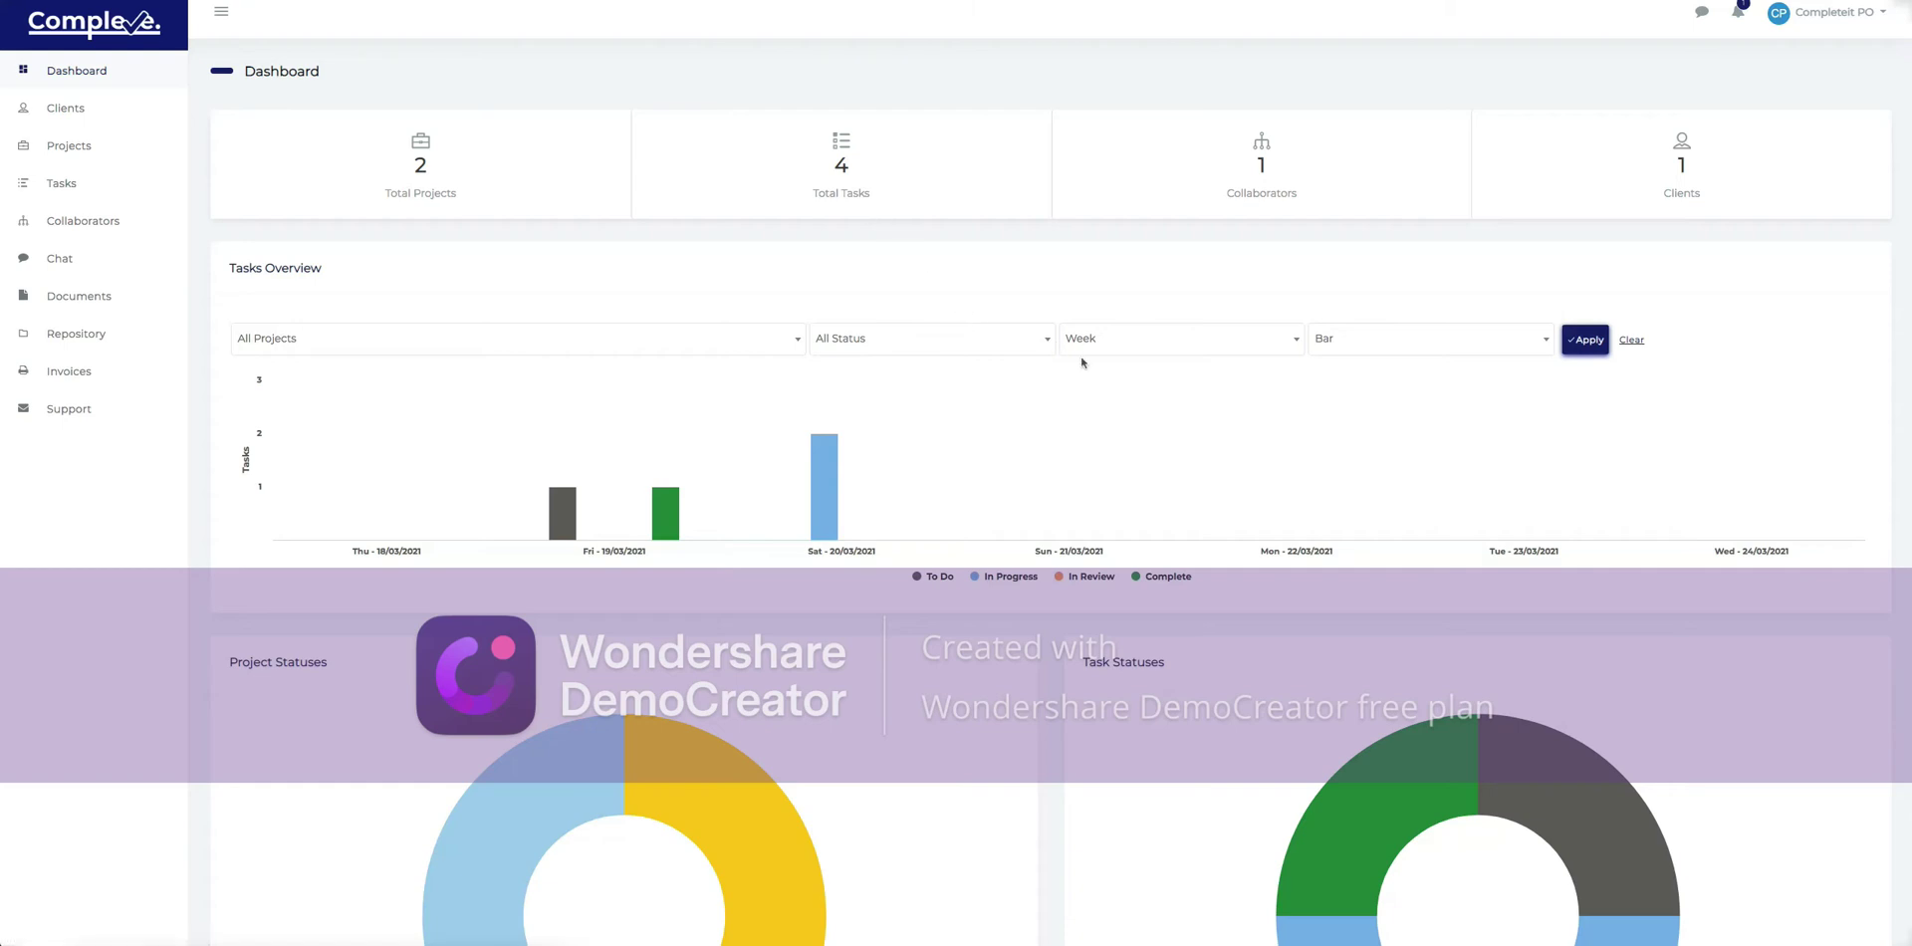
scroll(1080, 361, down, 6)
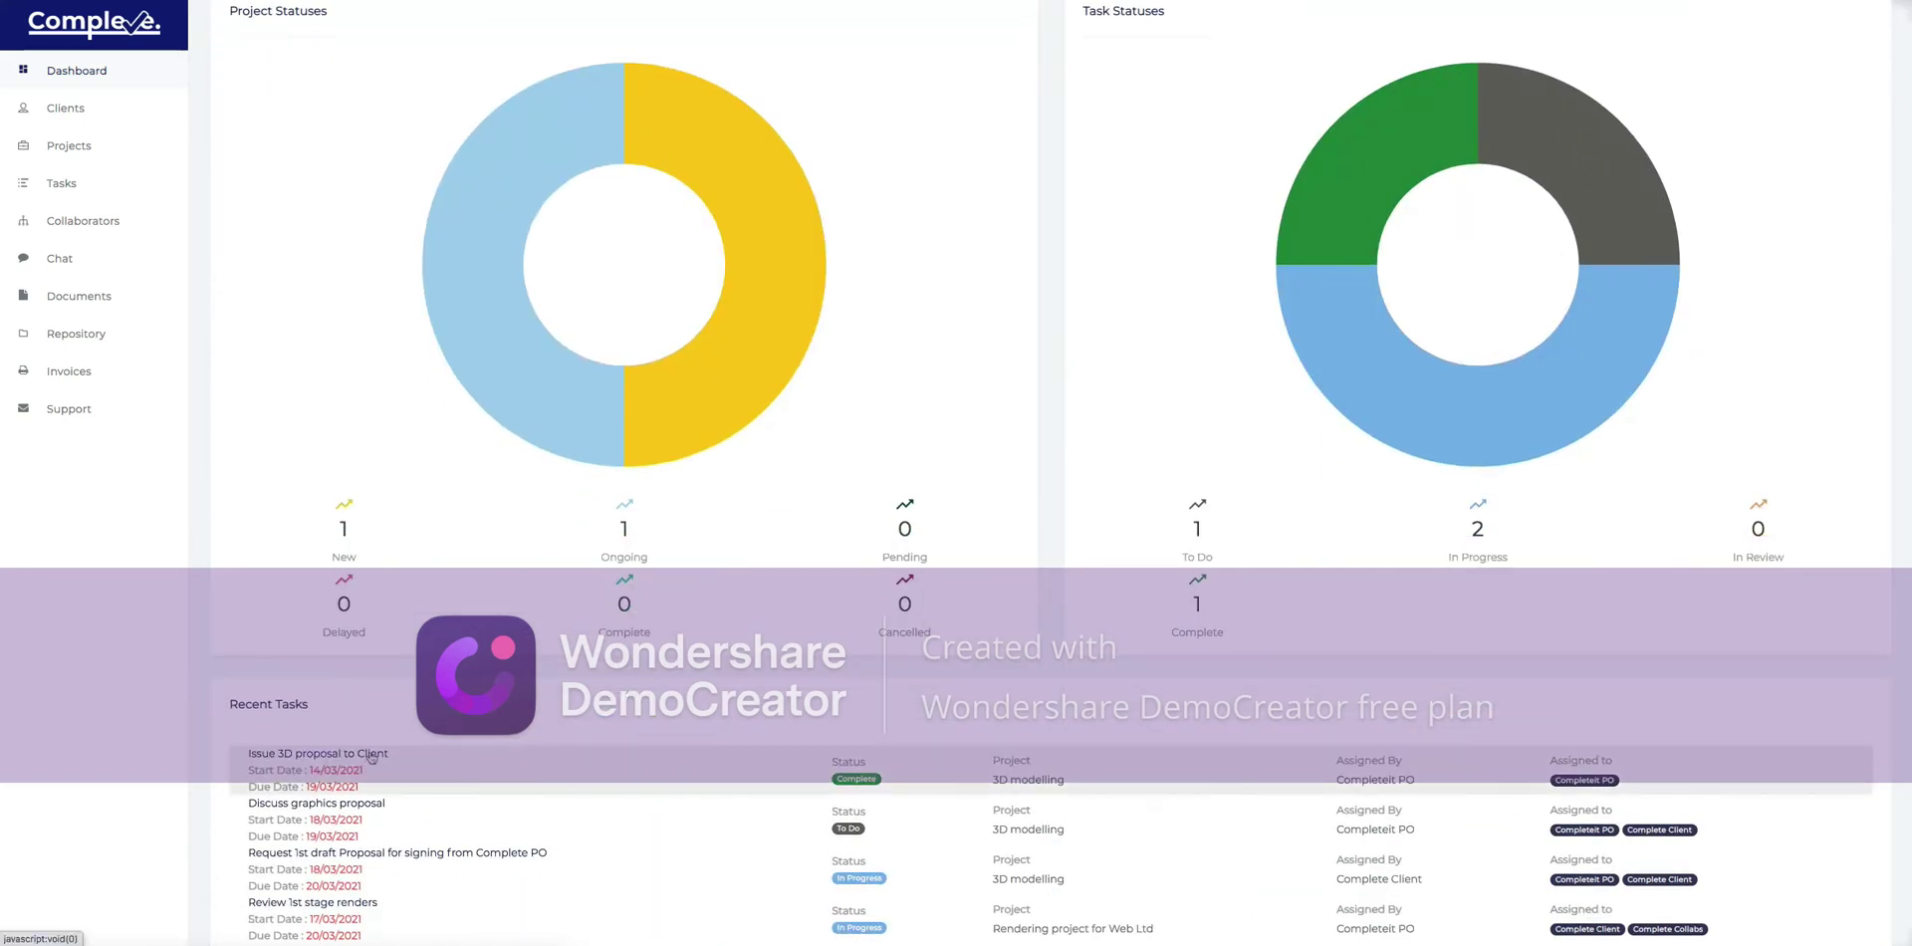
scroll(370, 757, down, 2)
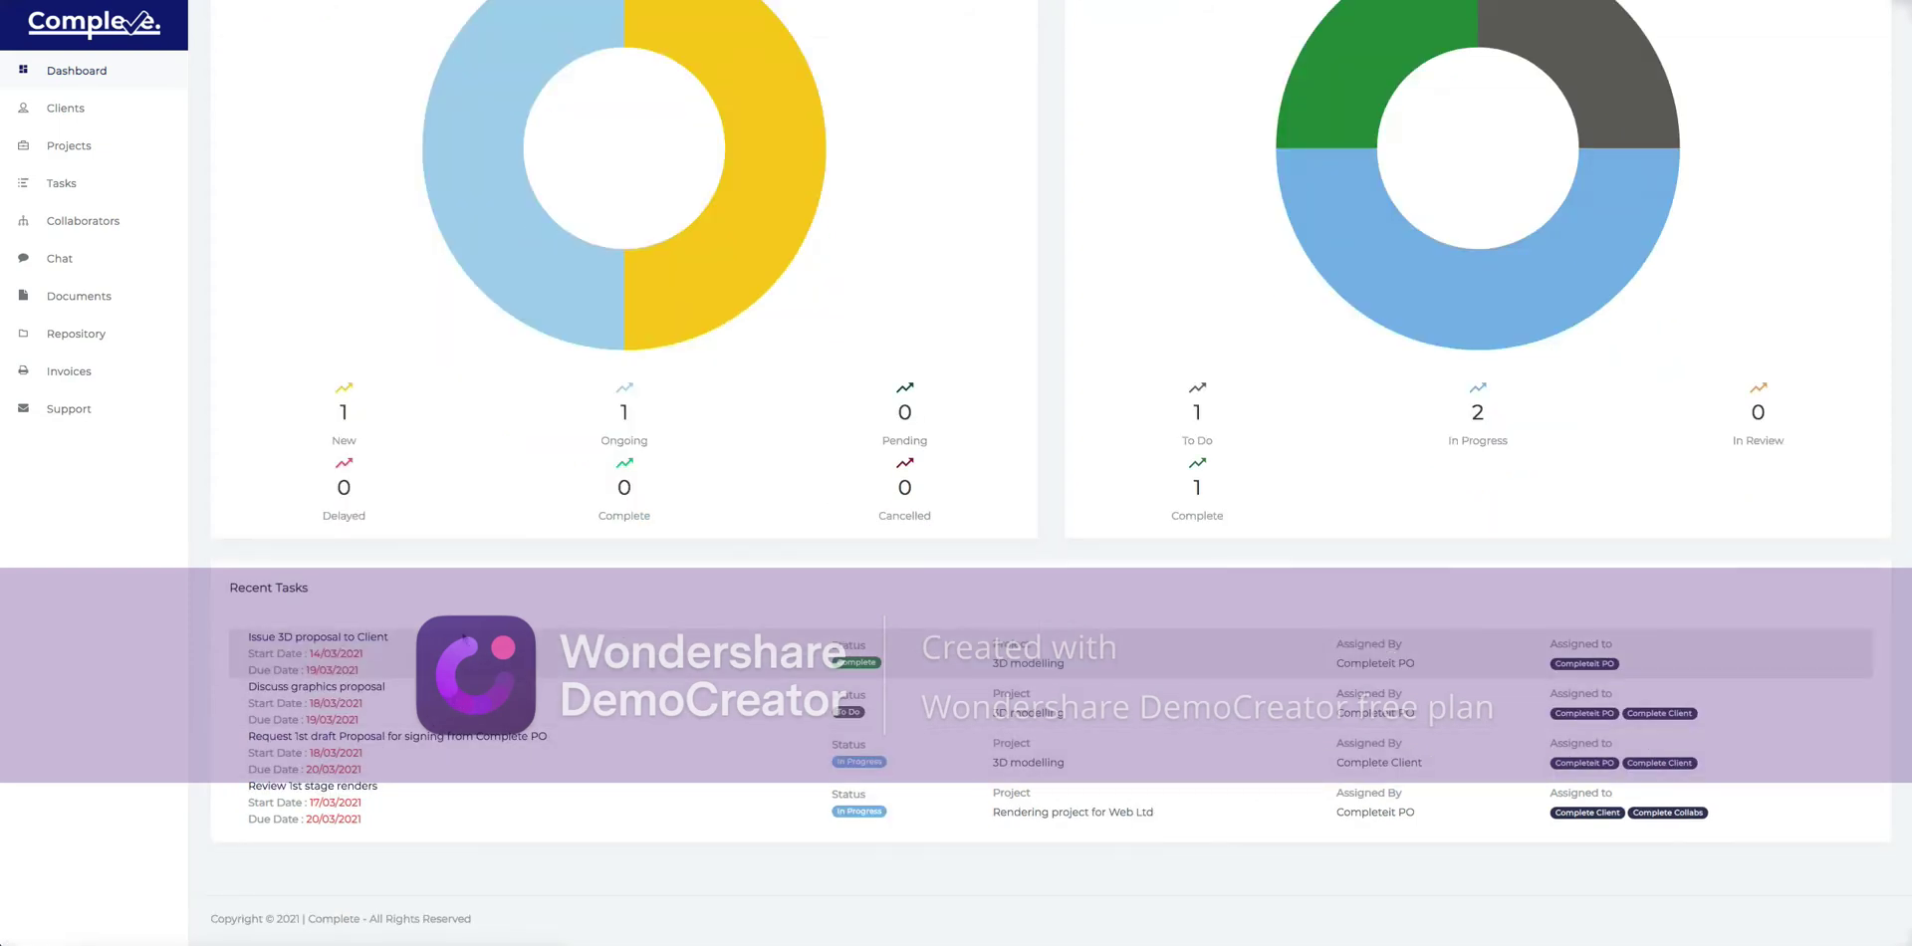
scroll(464, 645, up, 8)
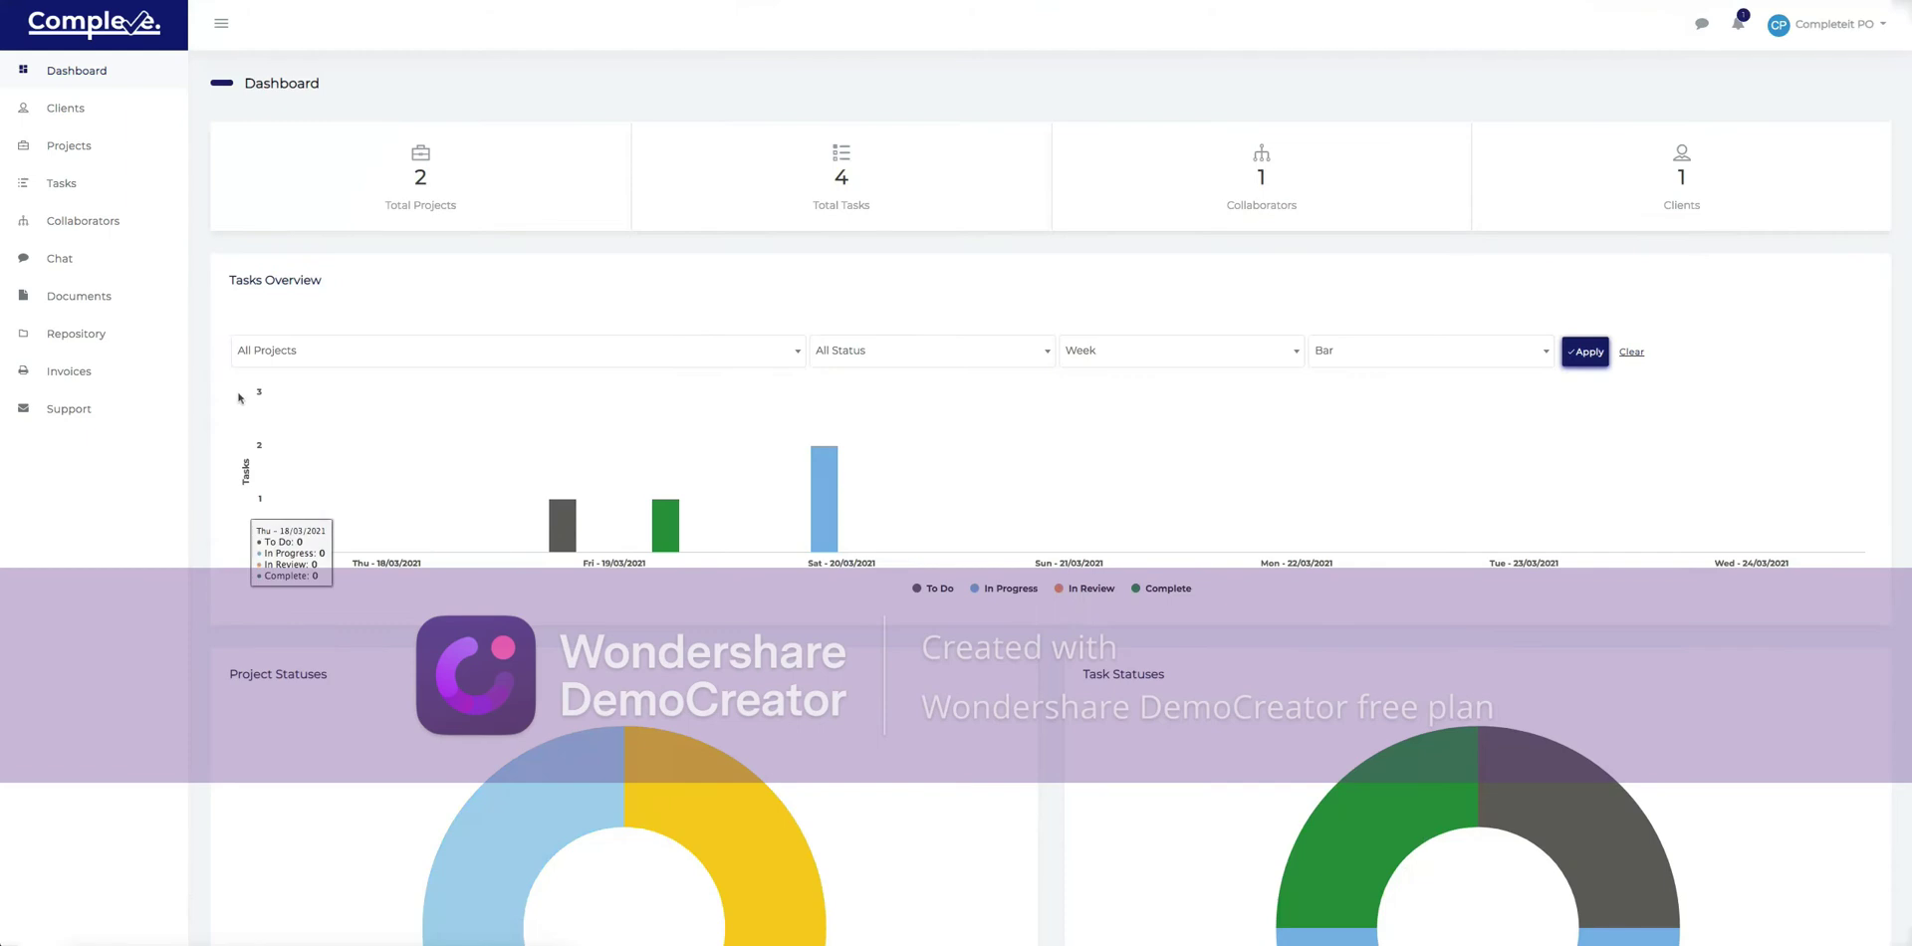
View the blank form for creating a document, and return to the documents list without saving.
click(87, 314)
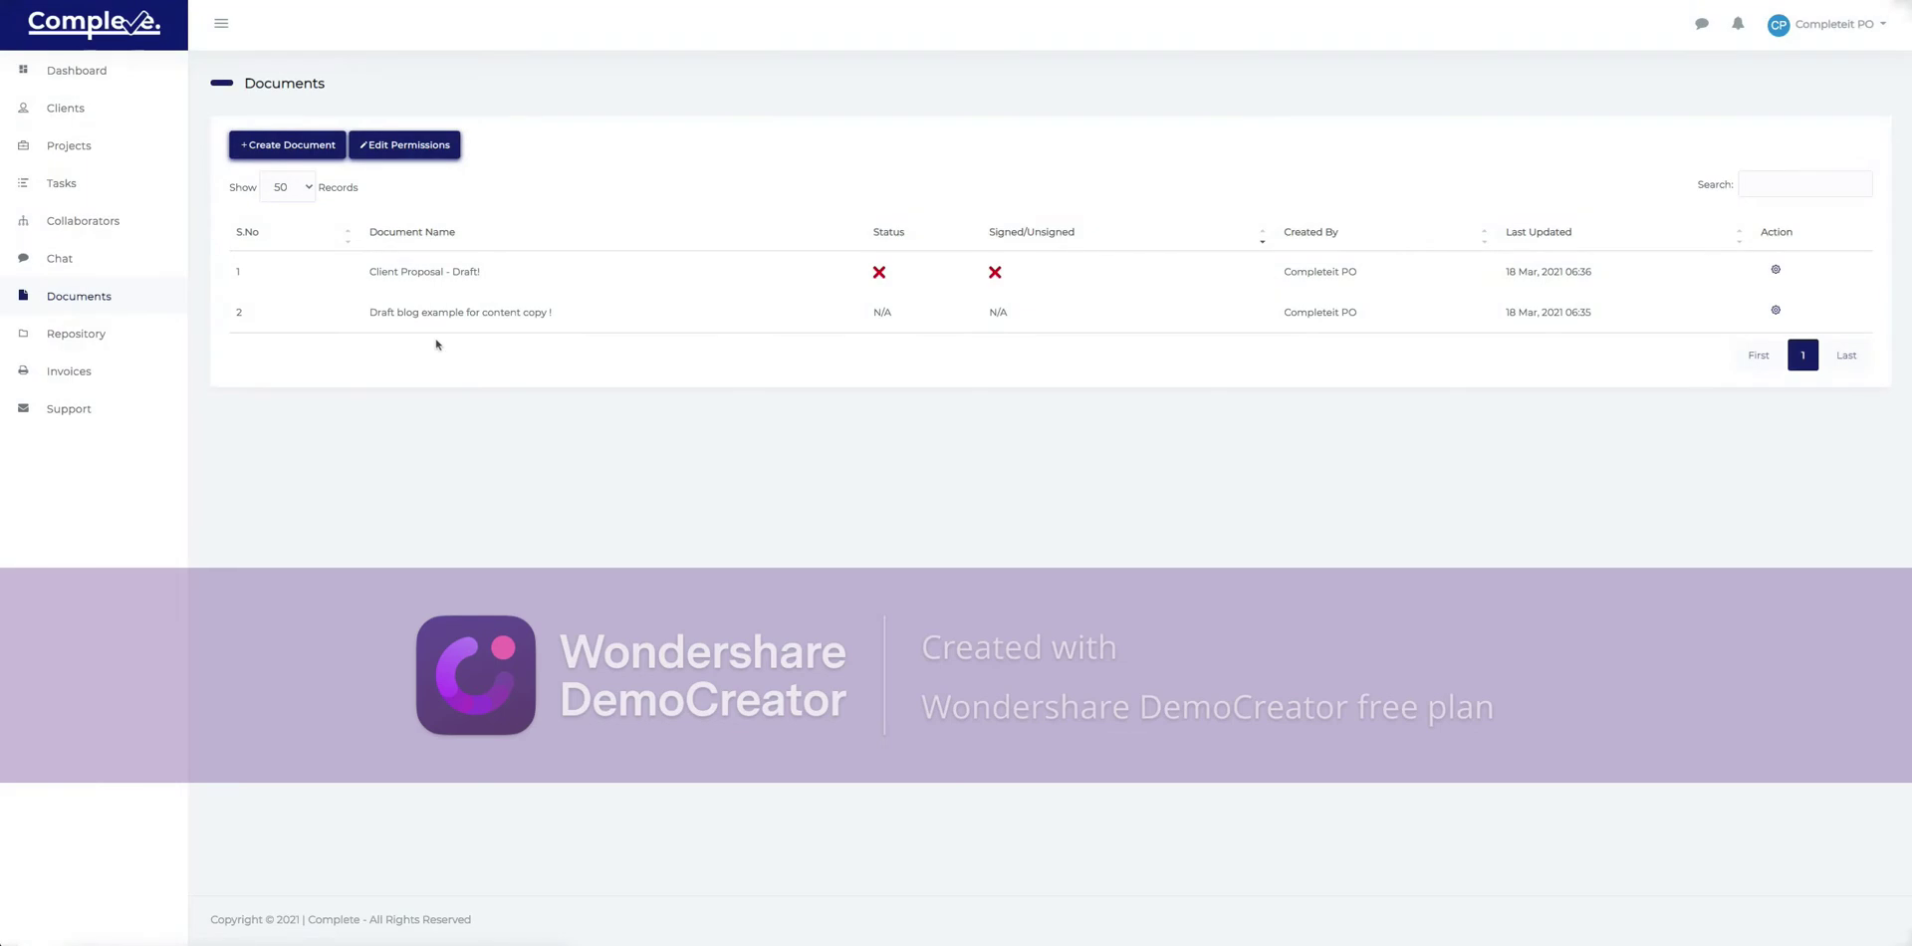
click(322, 157)
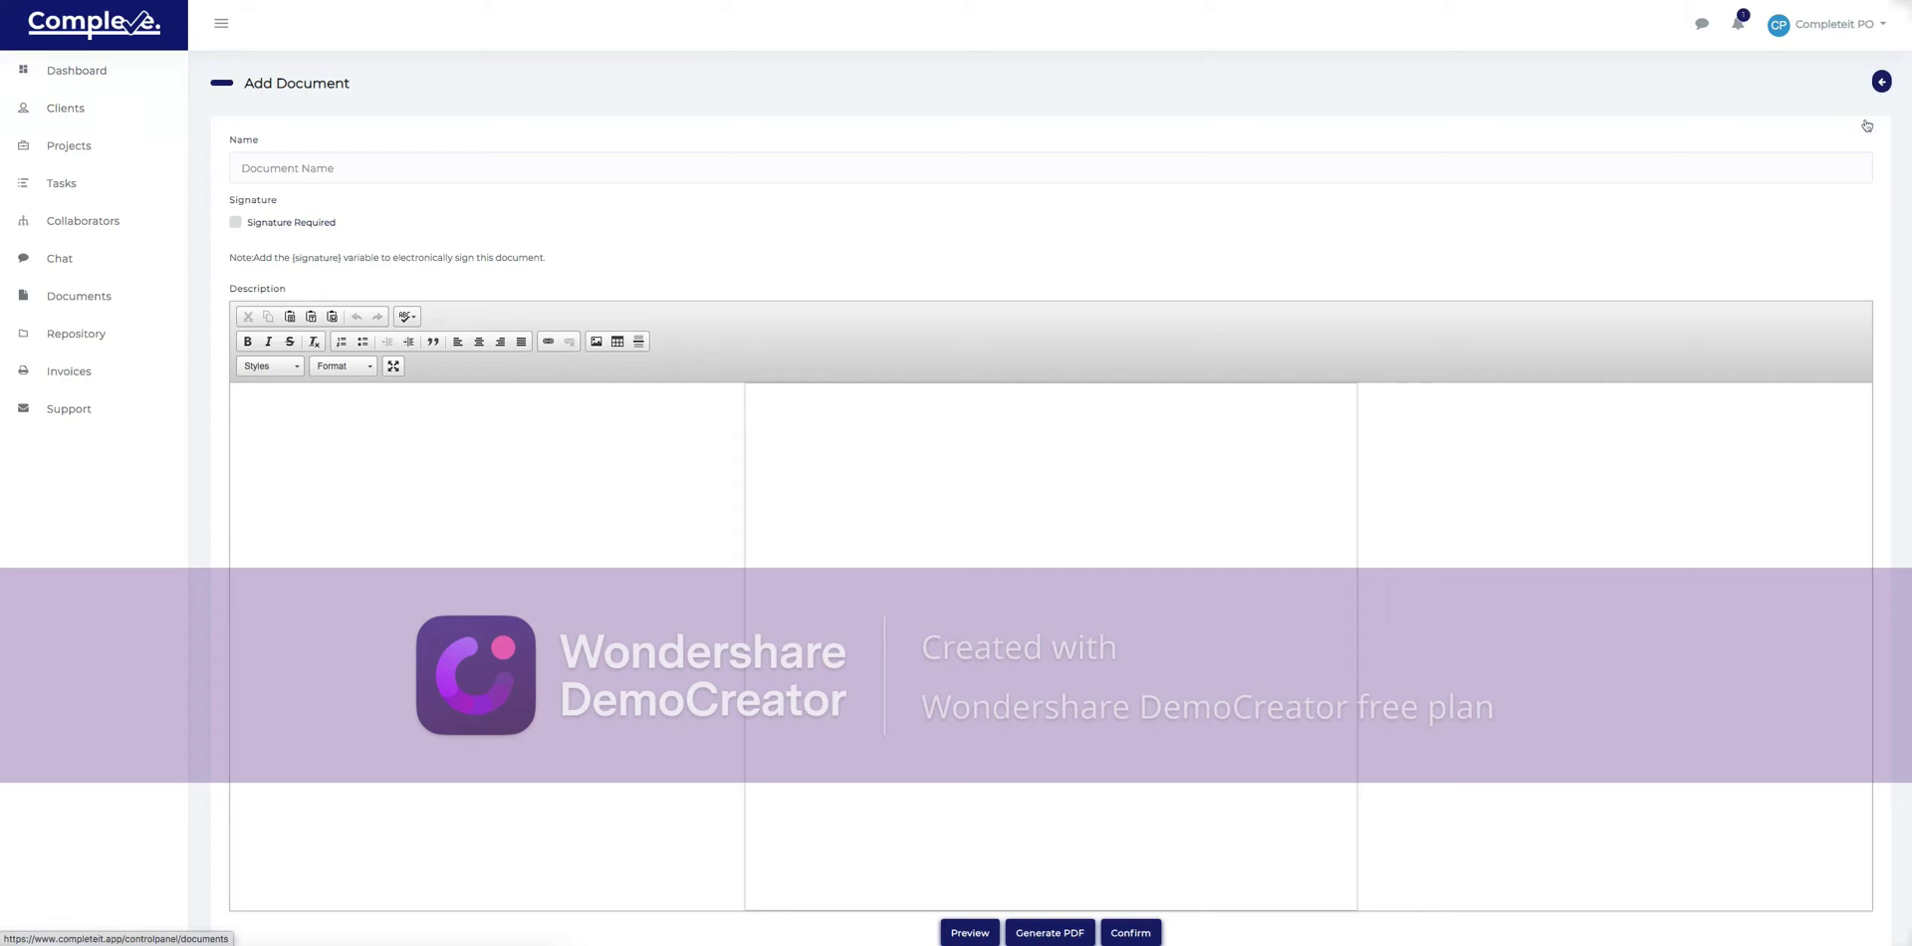
click(1879, 83)
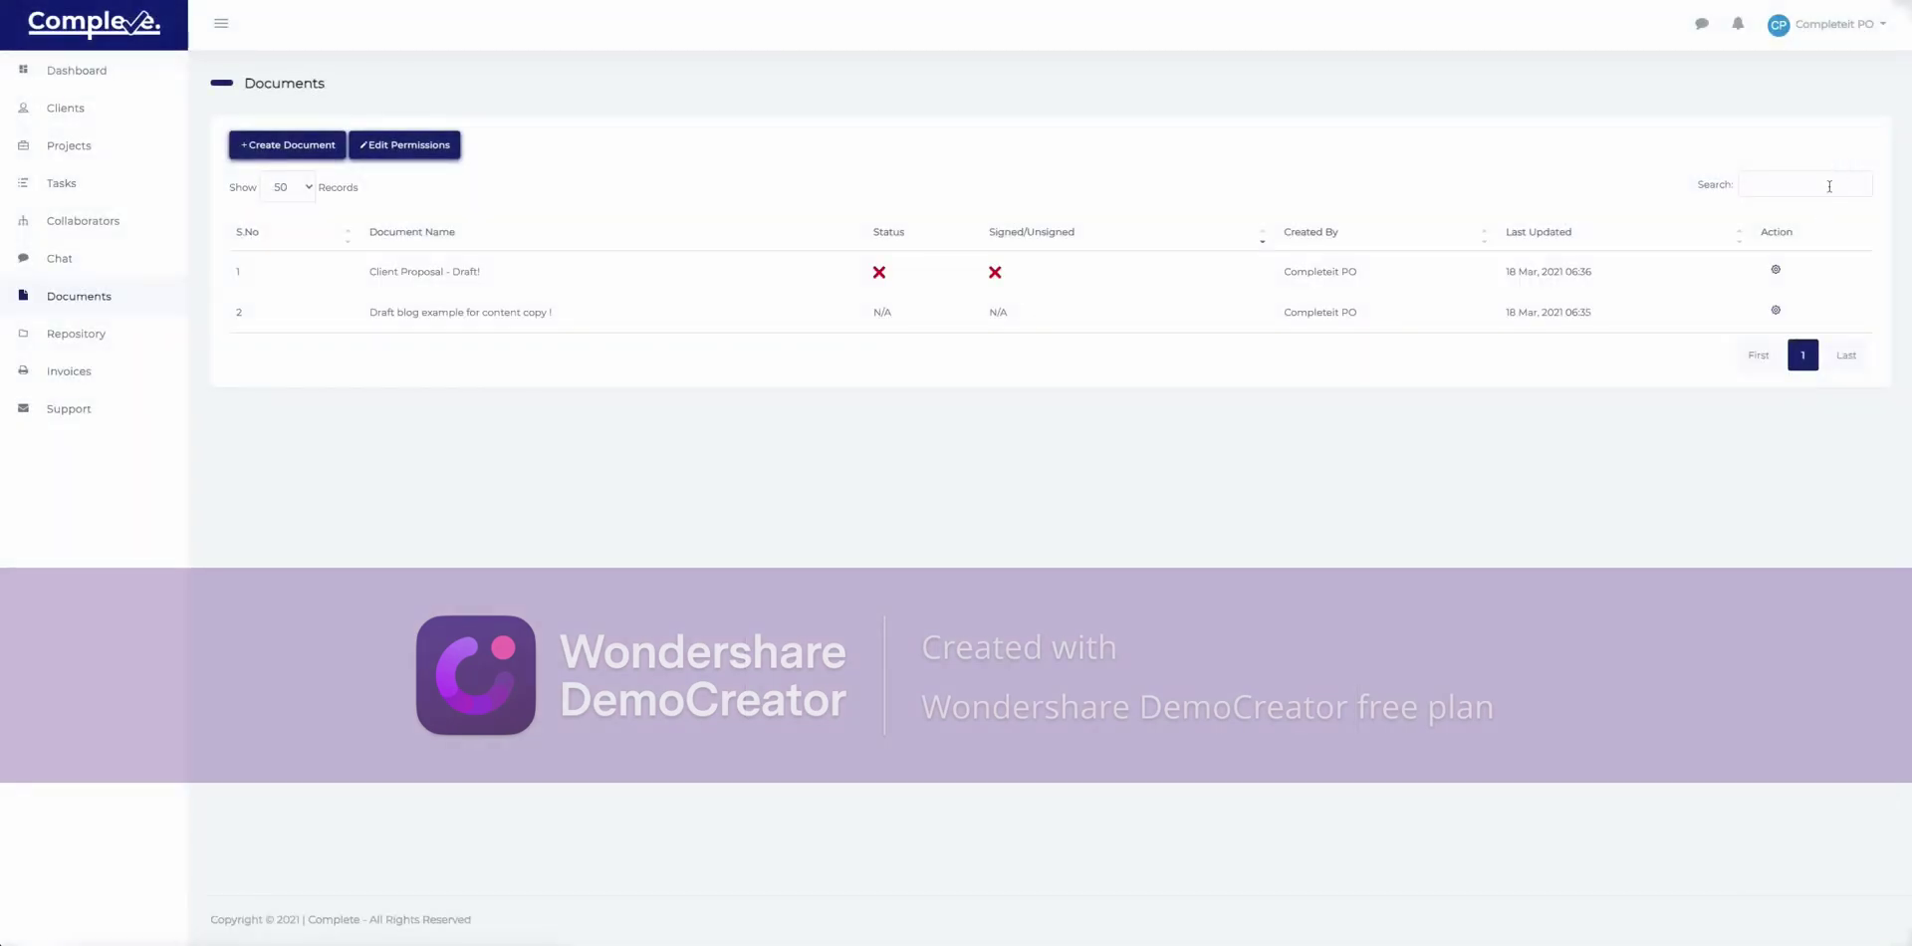
View the collaborators and clients to whom the "Client Proposal - Draft!" document can be sent, closing the dialog without sending.
click(1777, 269)
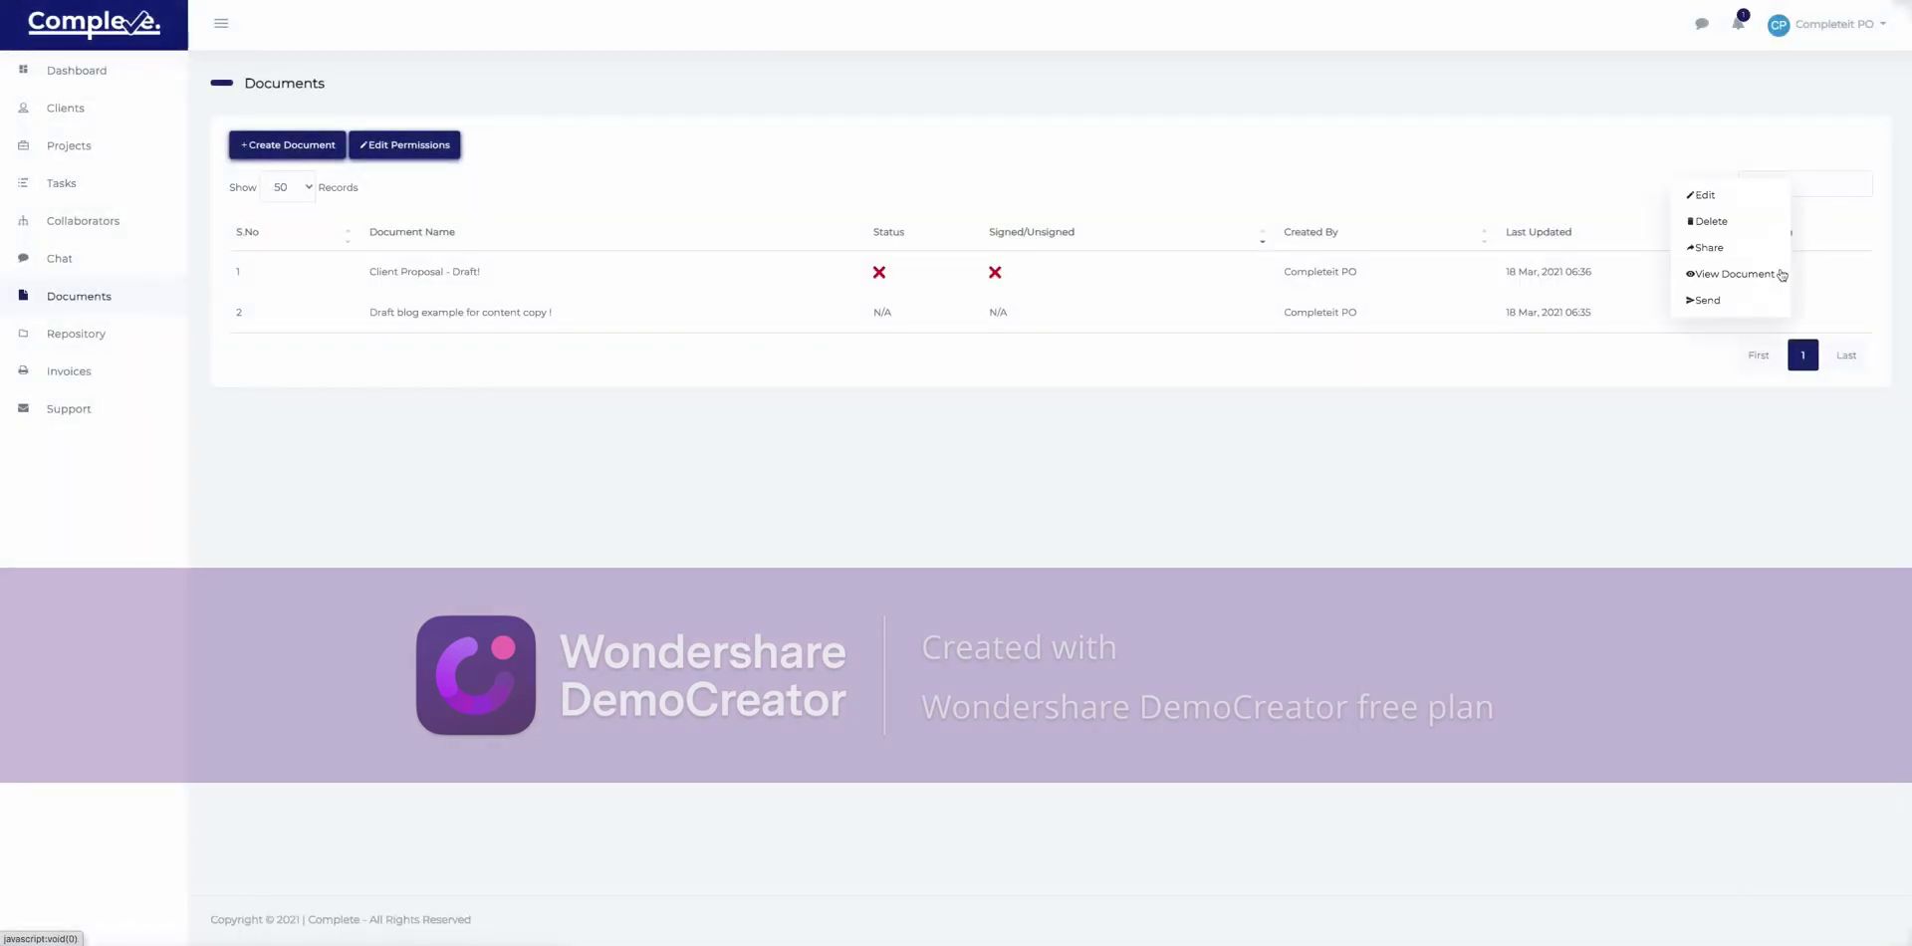
click(1728, 301)
click(960, 103)
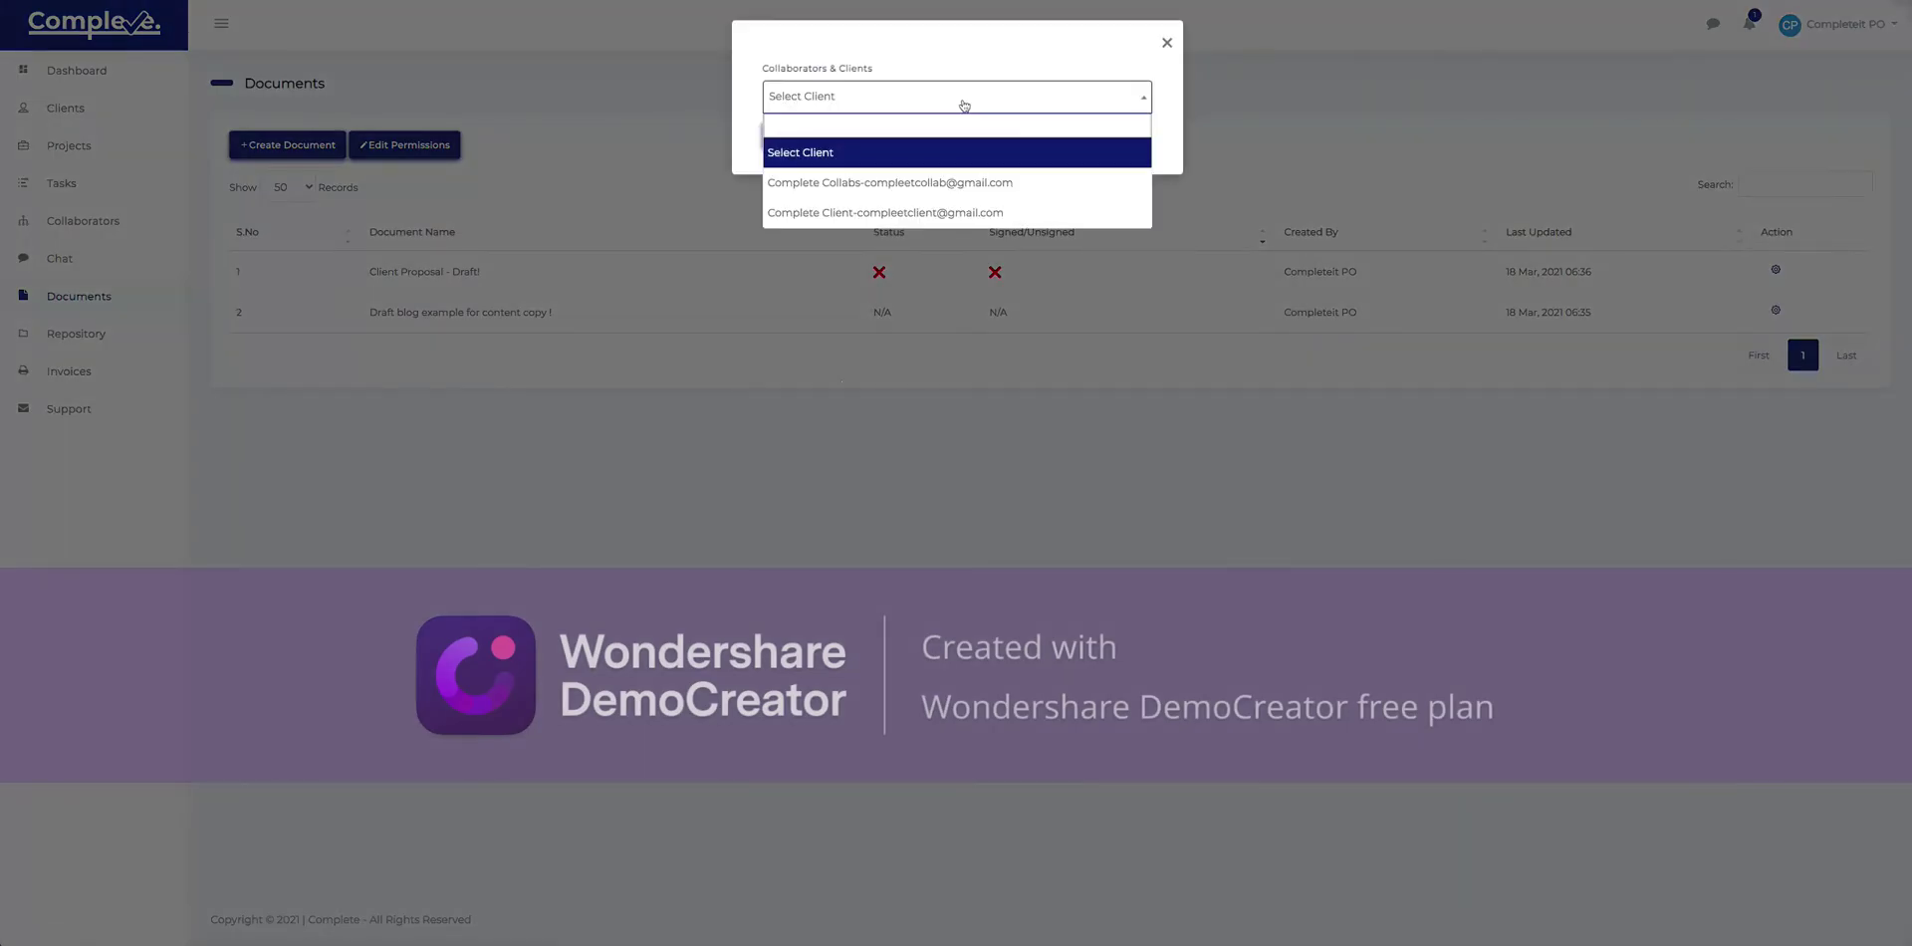
click(1167, 45)
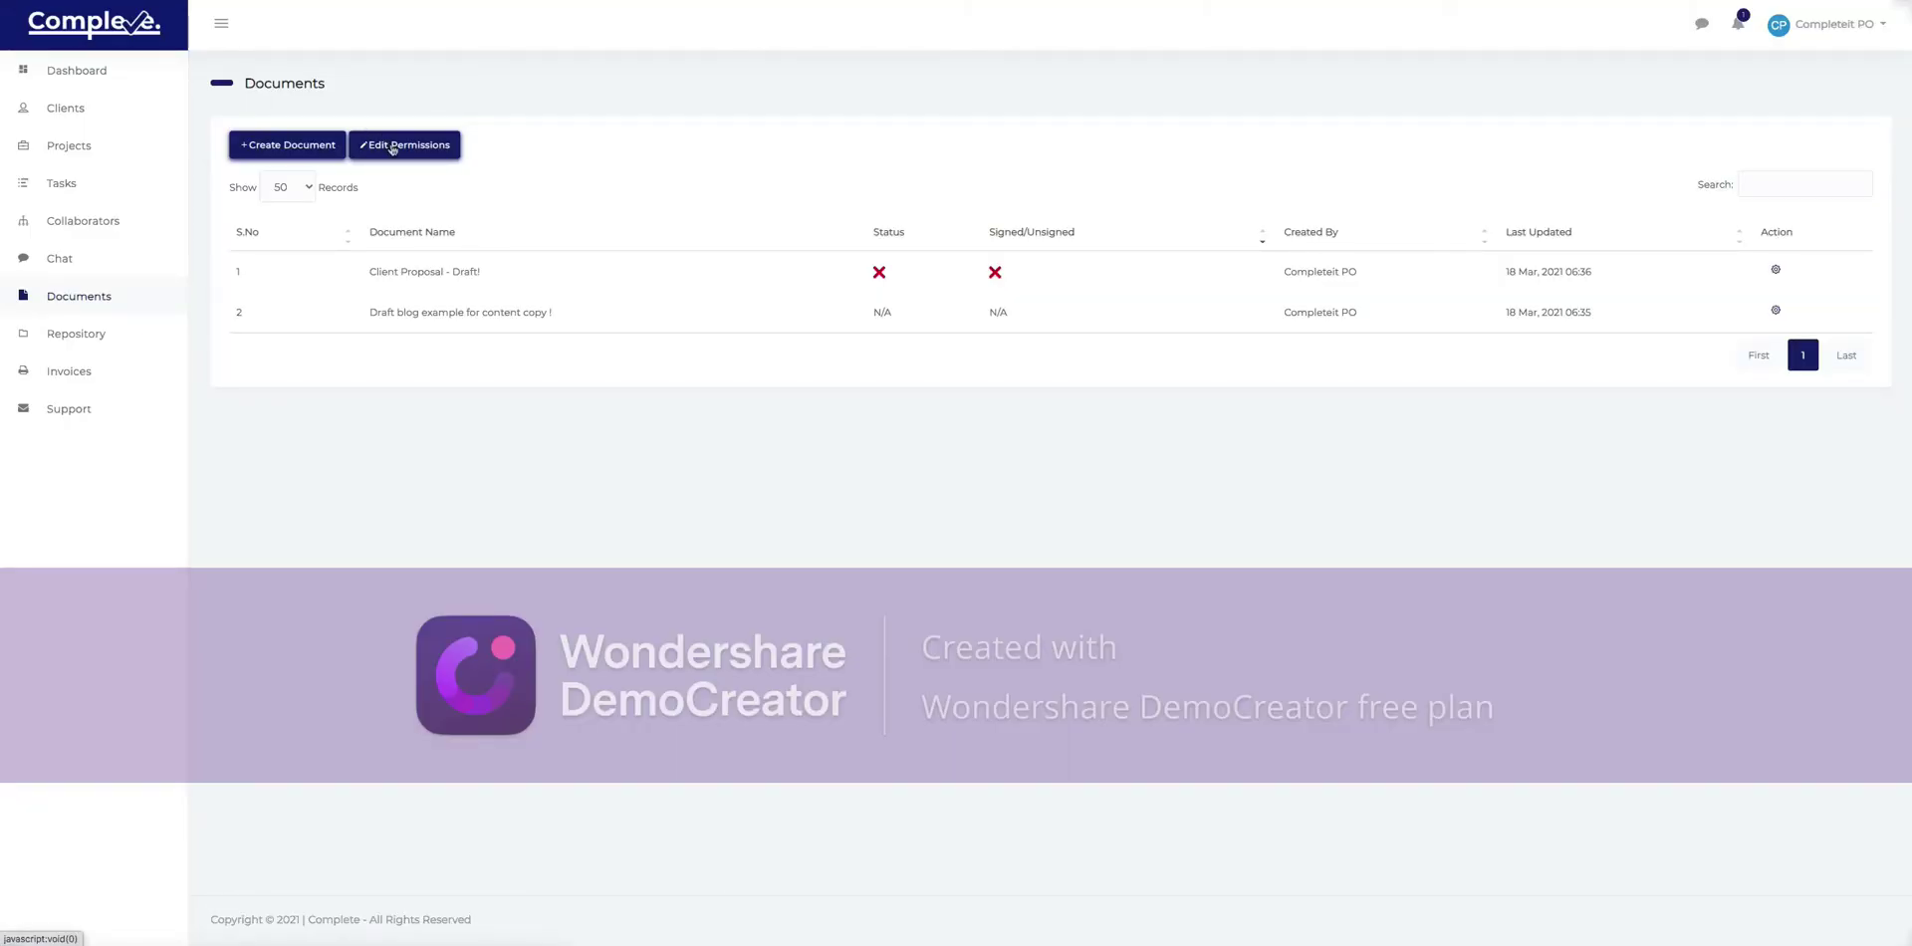
View the document permissions for all collaborators and all clients, and close them without changes.
click(392, 149)
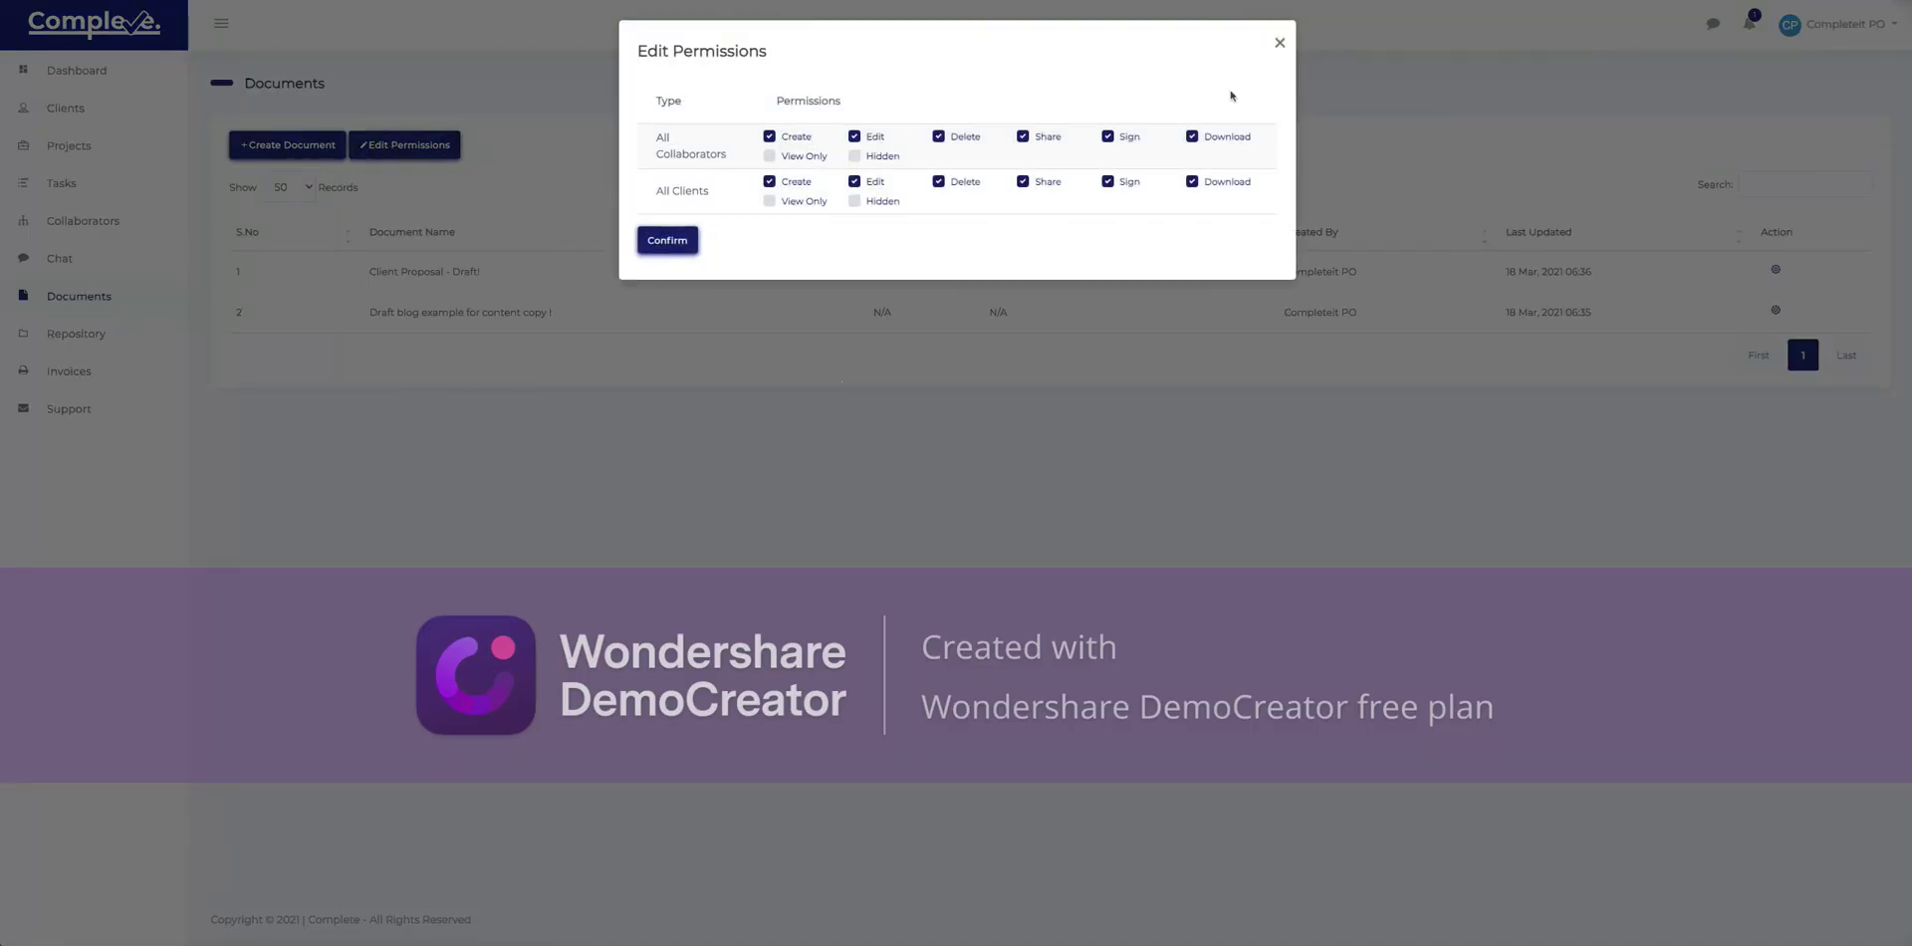
click(1280, 43)
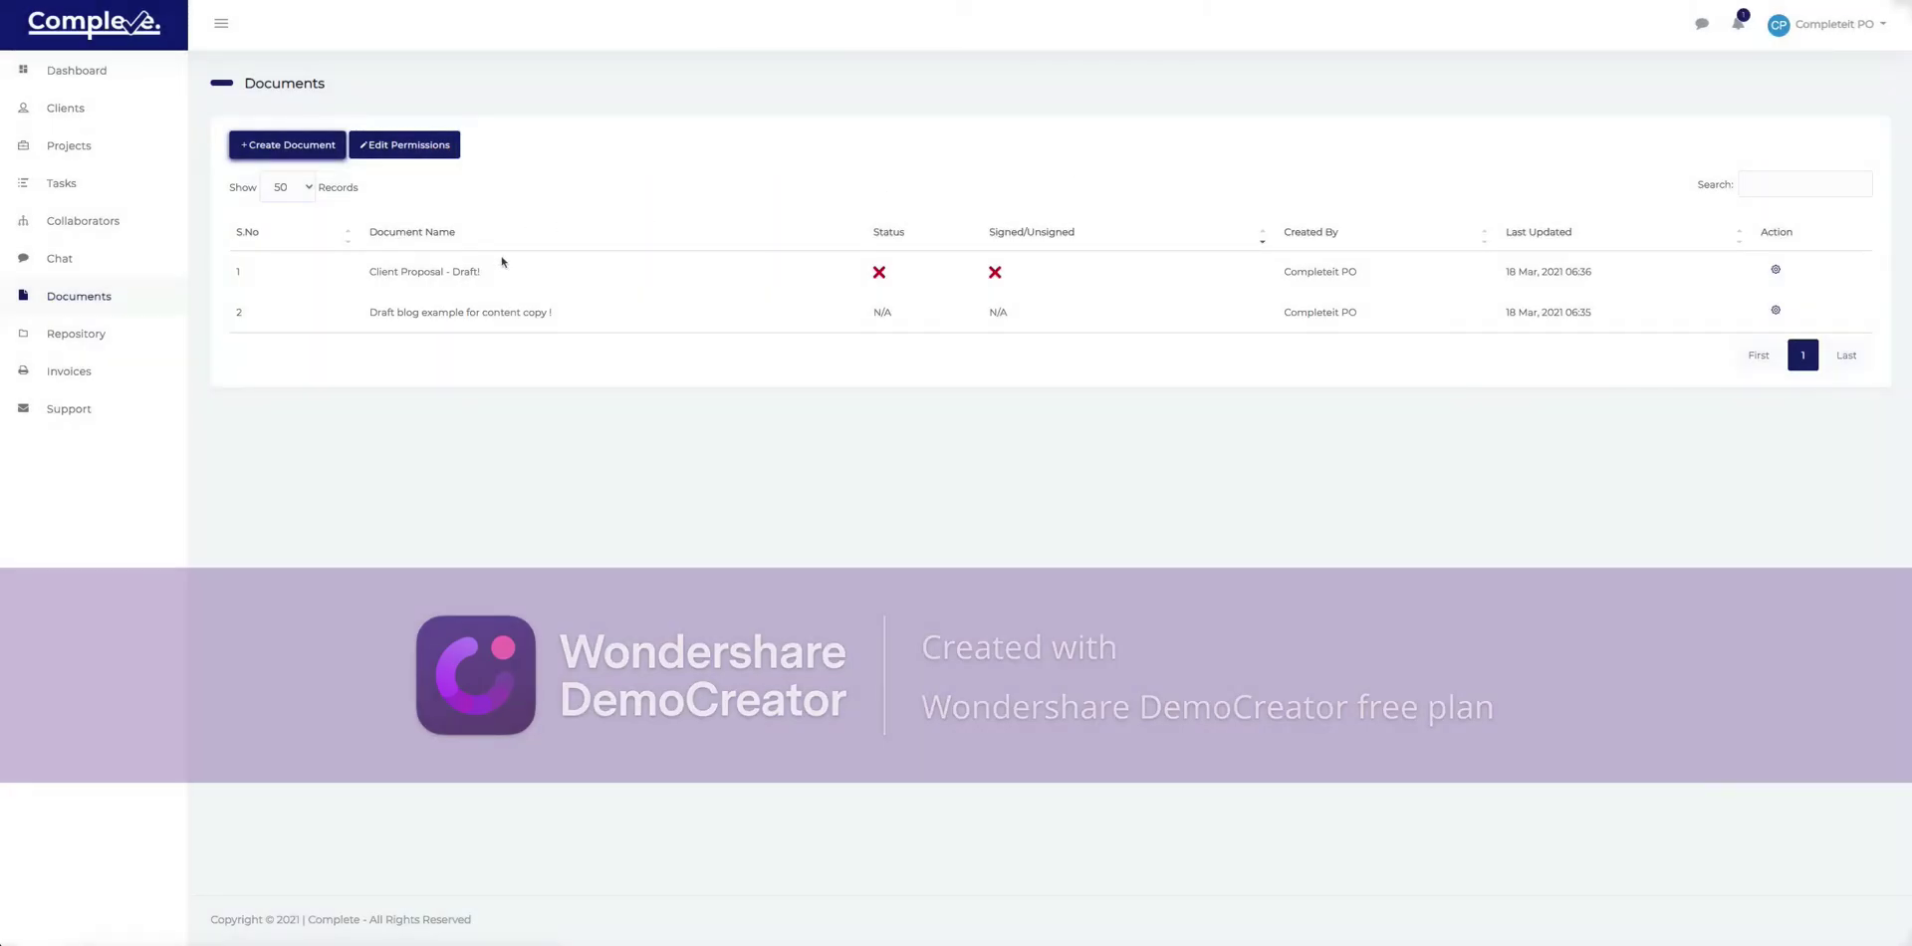
Open the "Client Proposal - Draft!" document for editing and look over its name, signature requirement and description.
click(1776, 270)
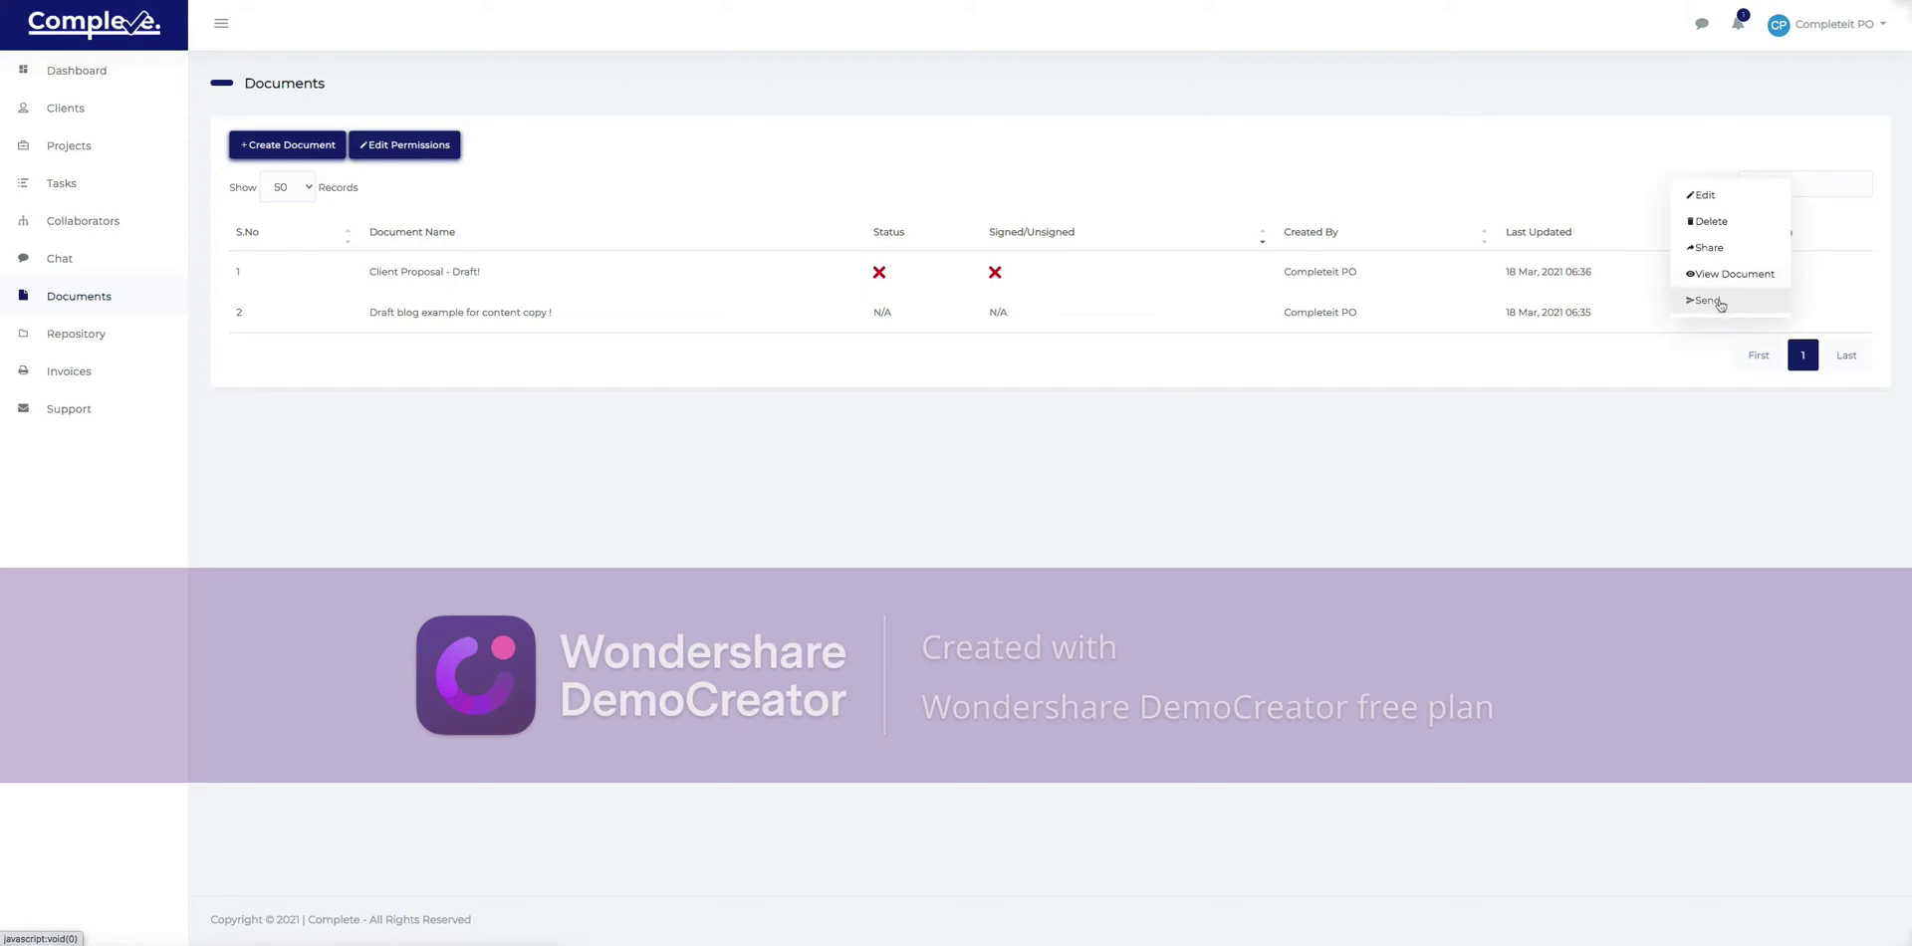
click(1714, 198)
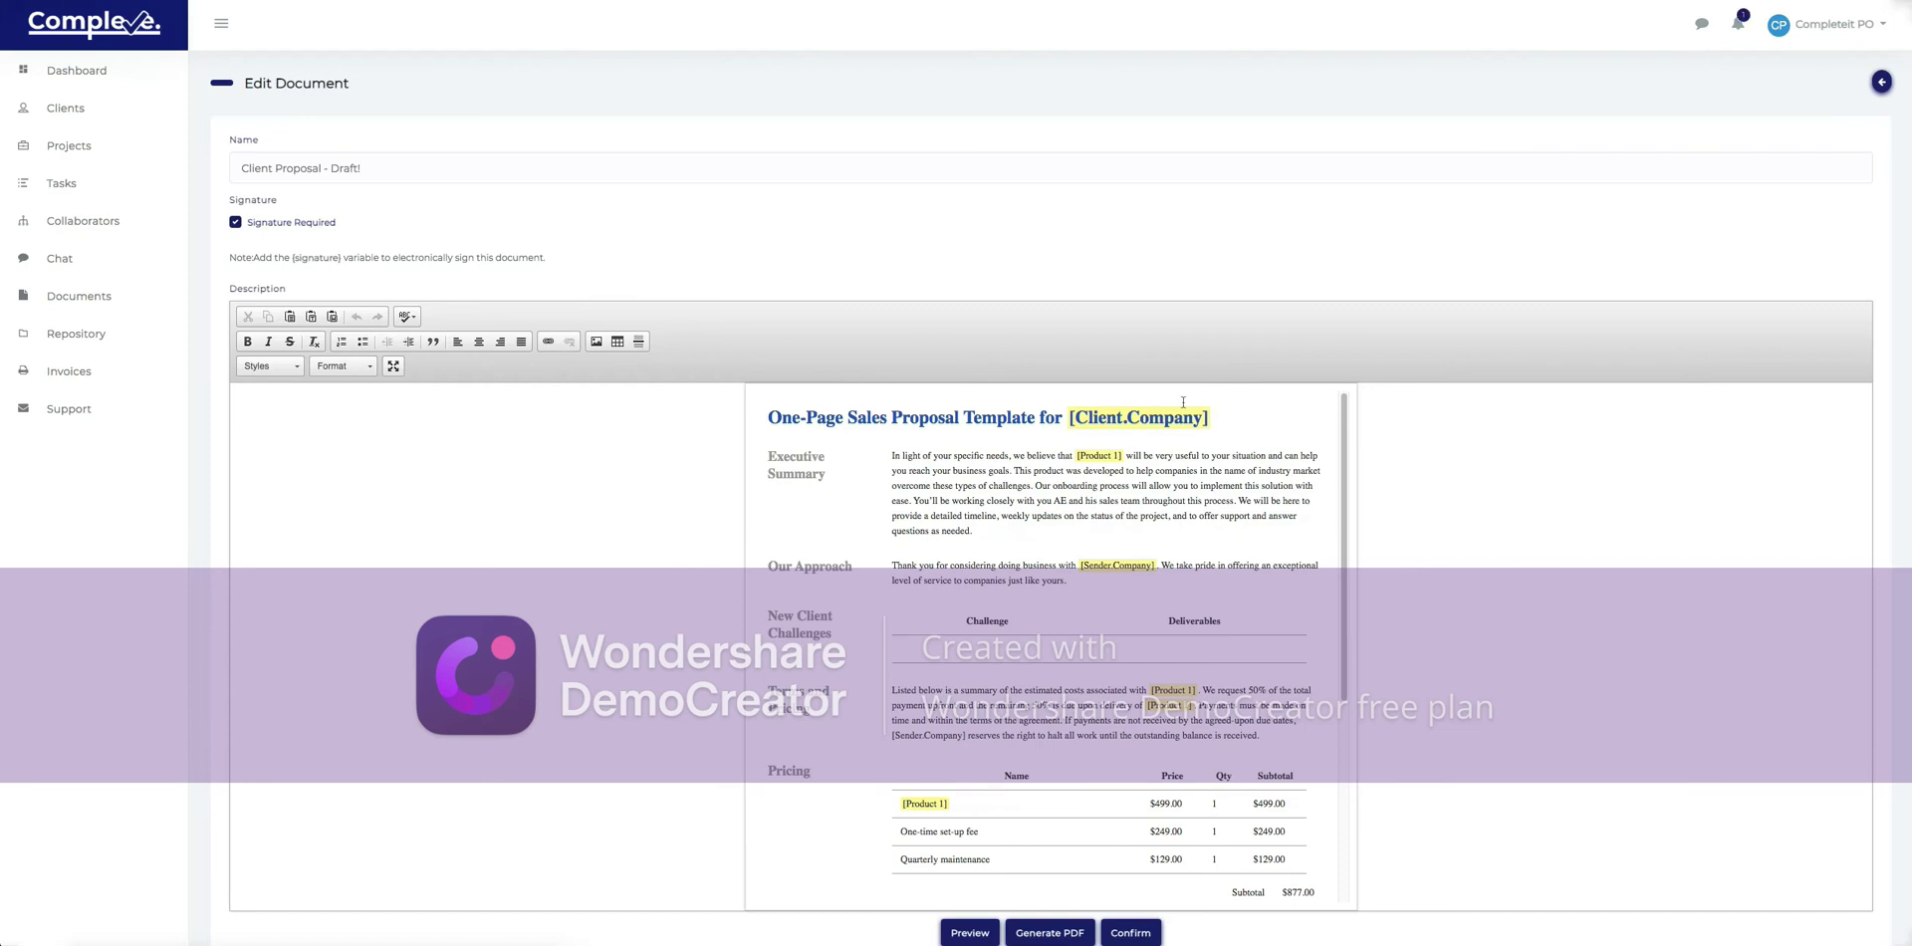
click(1144, 458)
click(1217, 420)
scroll(1030, 538, down, 1)
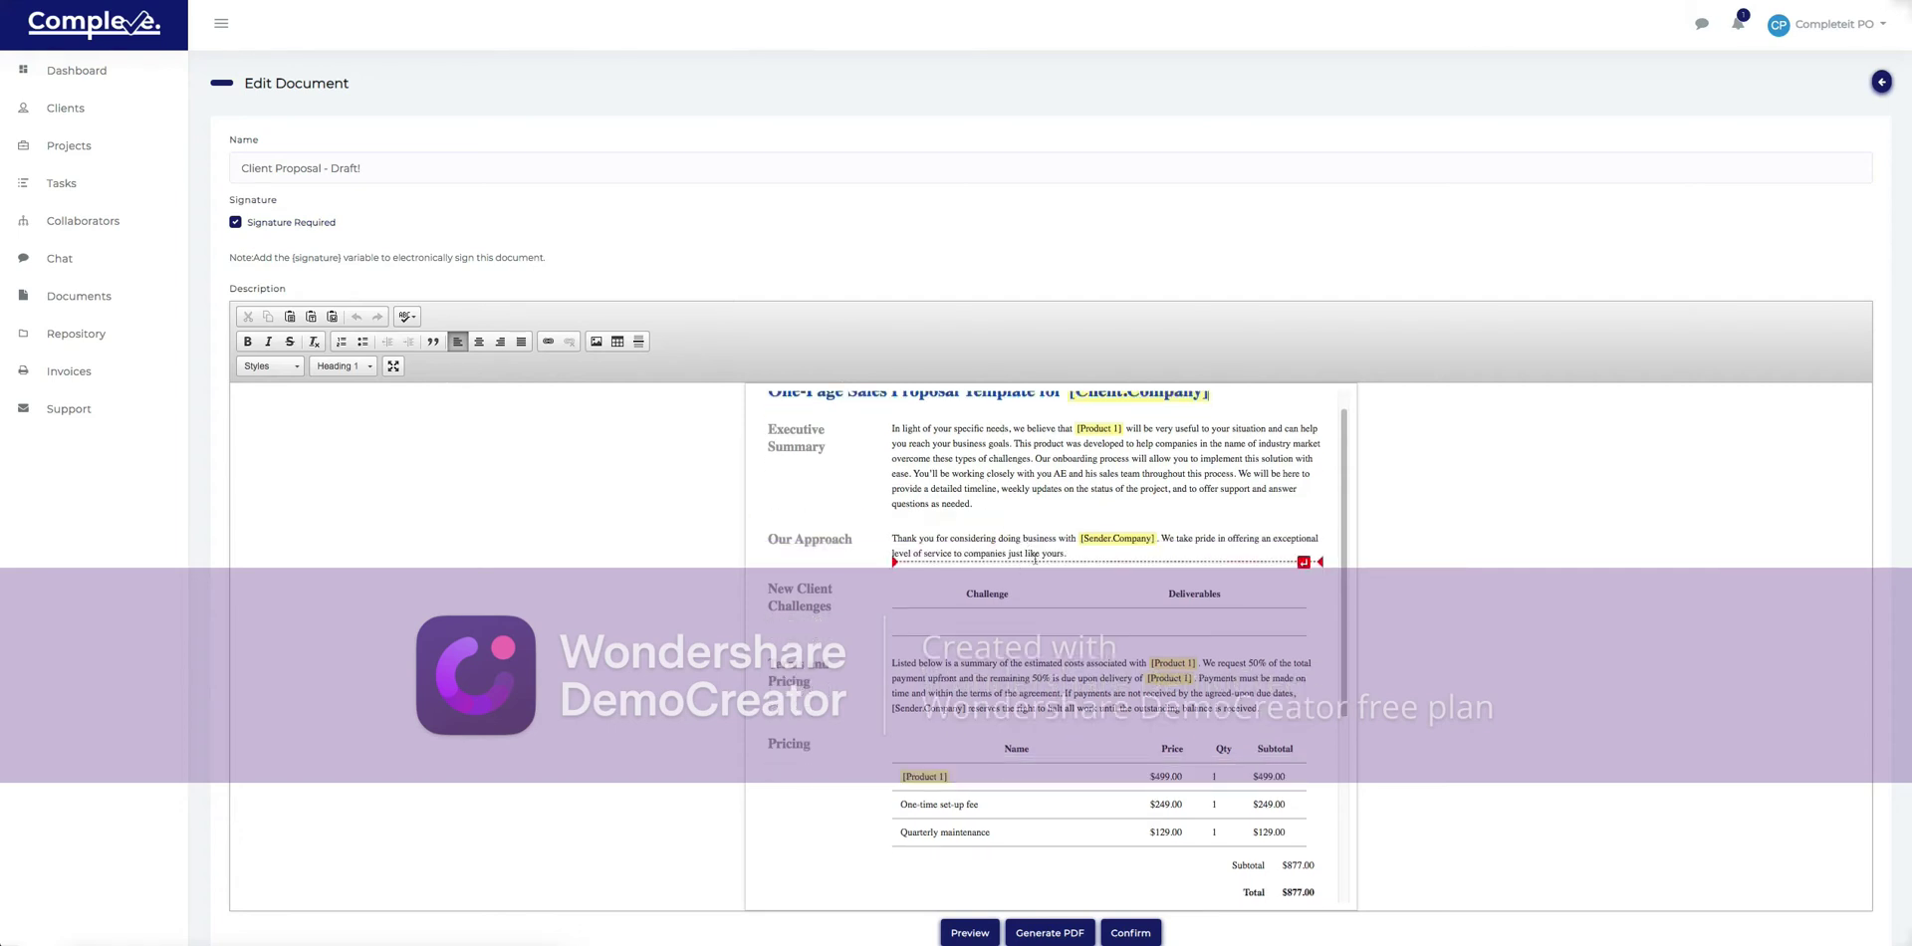
Preview the proposal down to its signature section, and return to the documents list without saving.
click(971, 933)
scroll(889, 456, down, 1)
scroll(889, 456, down, 3)
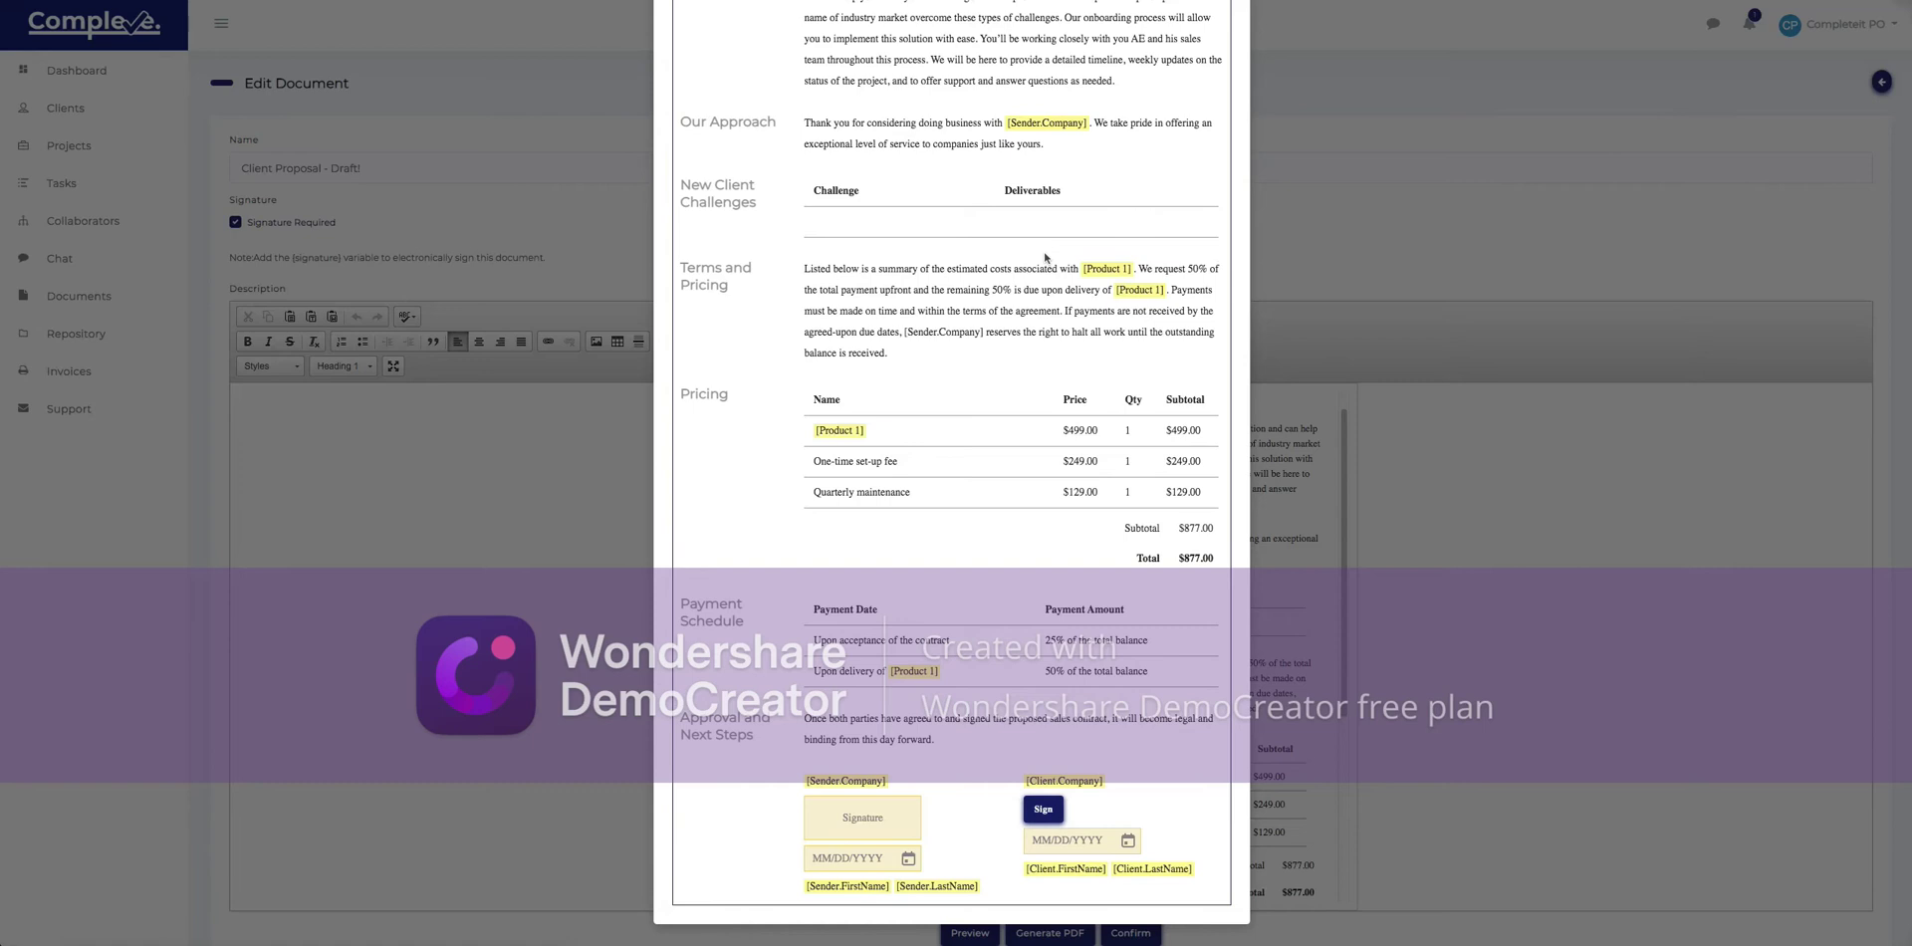
scroll(1045, 258, up, 3)
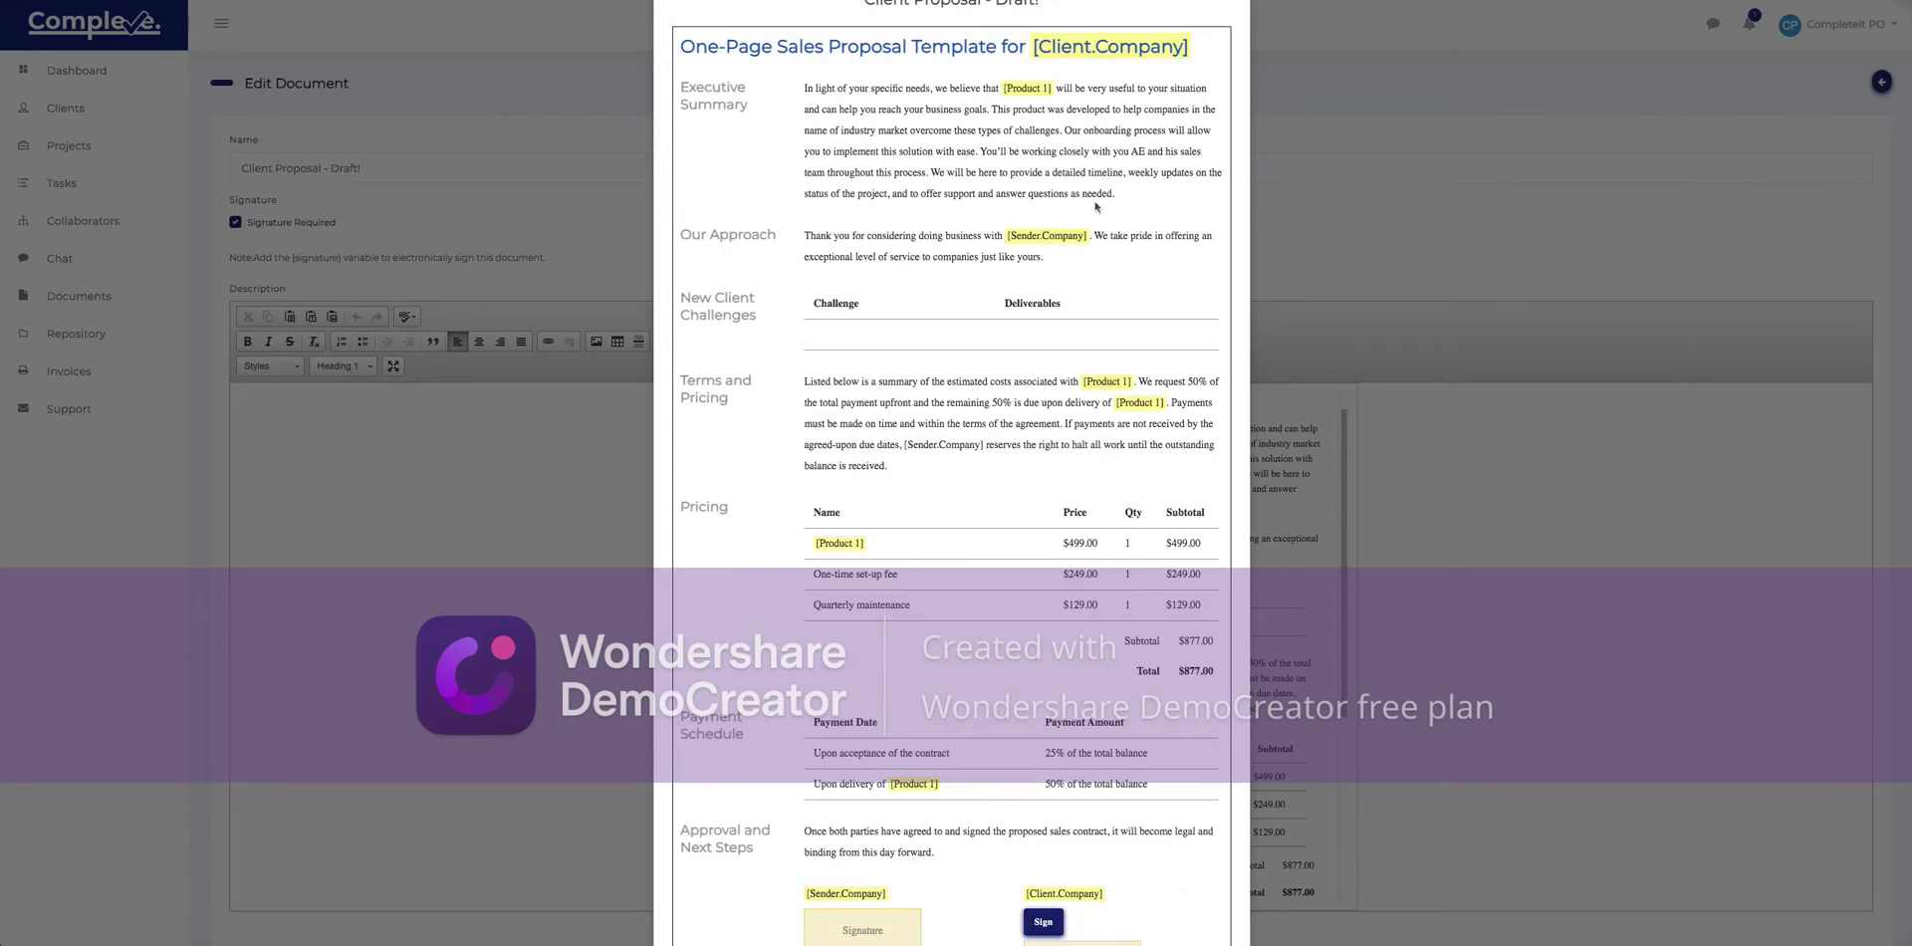
scroll(1095, 207, up, 1)
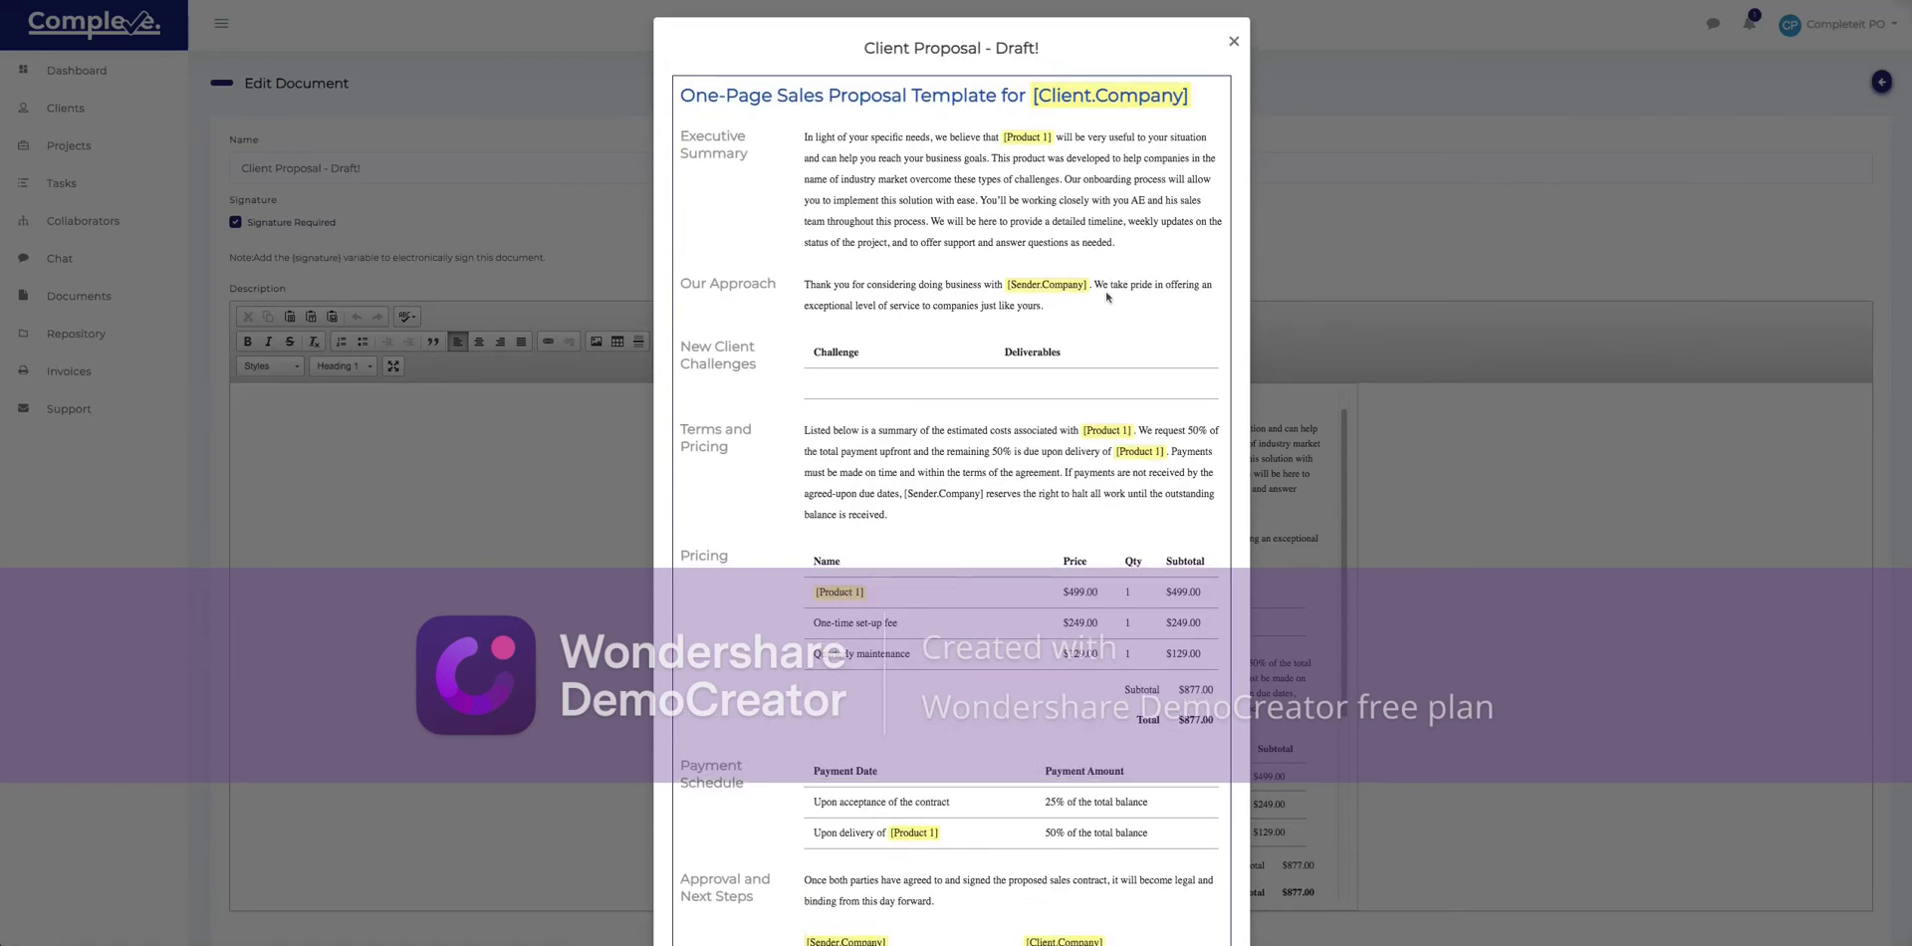
scroll(1121, 280, down, 4)
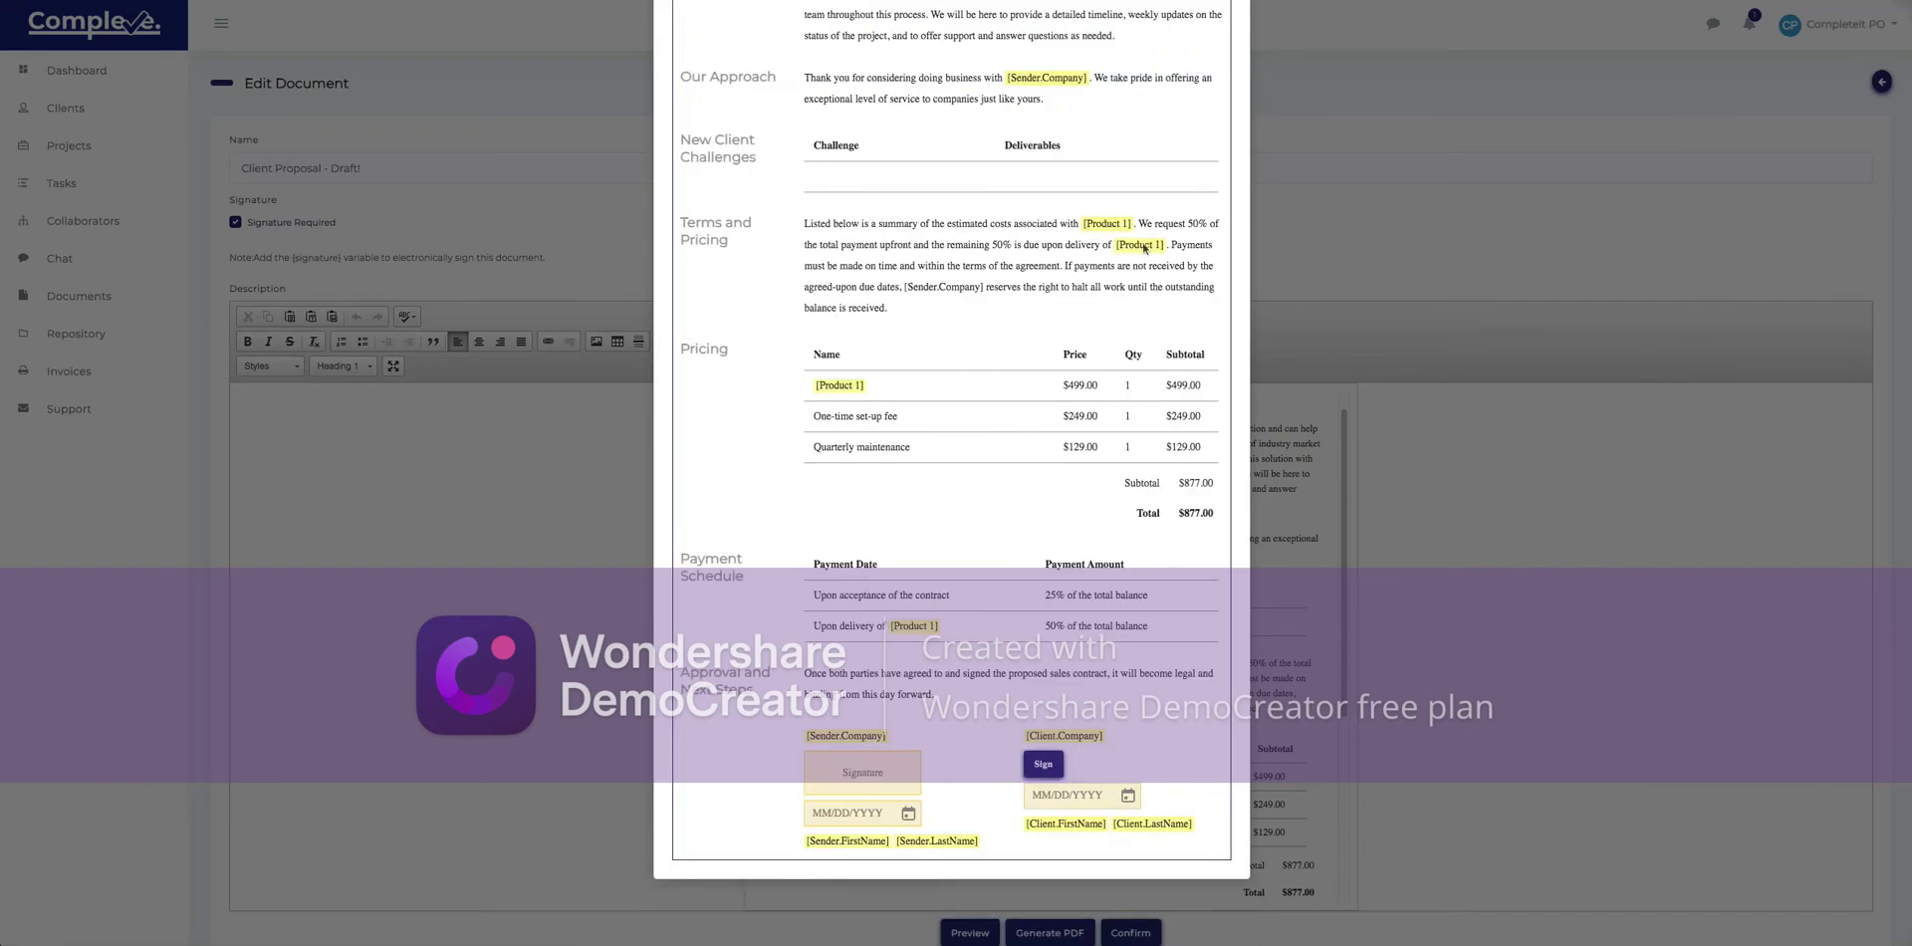
scroll(1199, 132, up, 10)
click(1235, 20)
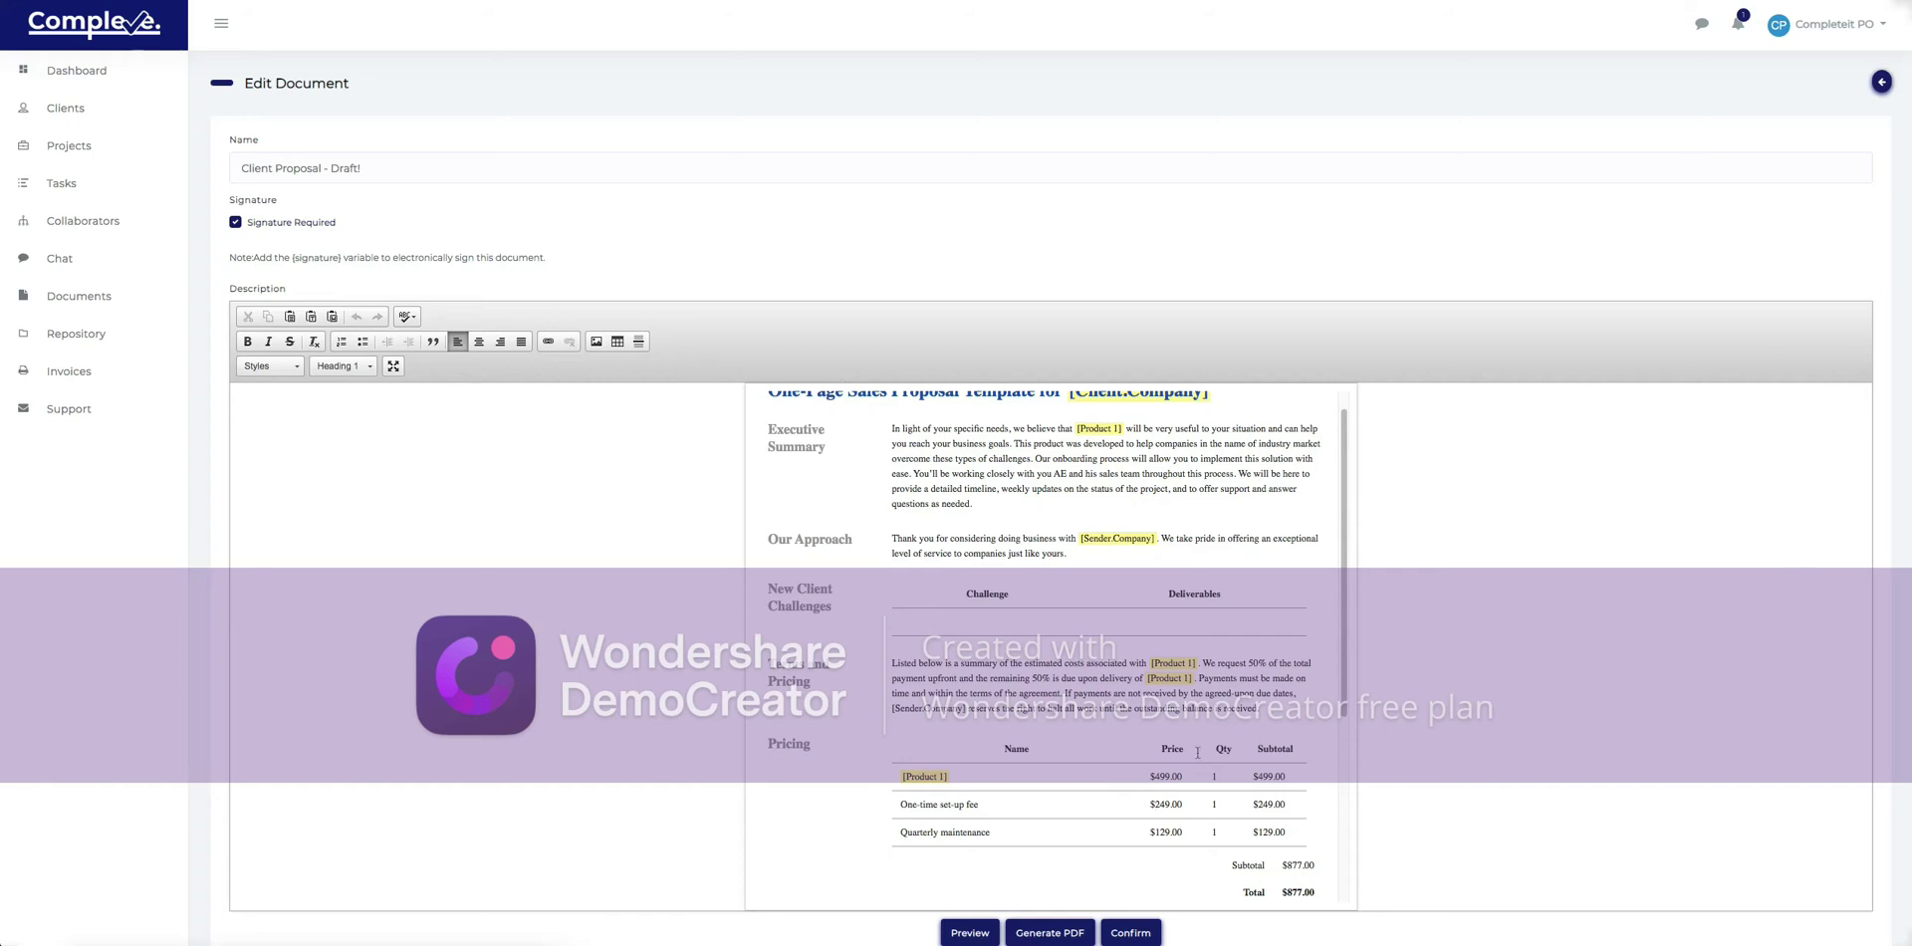
scroll(1198, 752, down, 3)
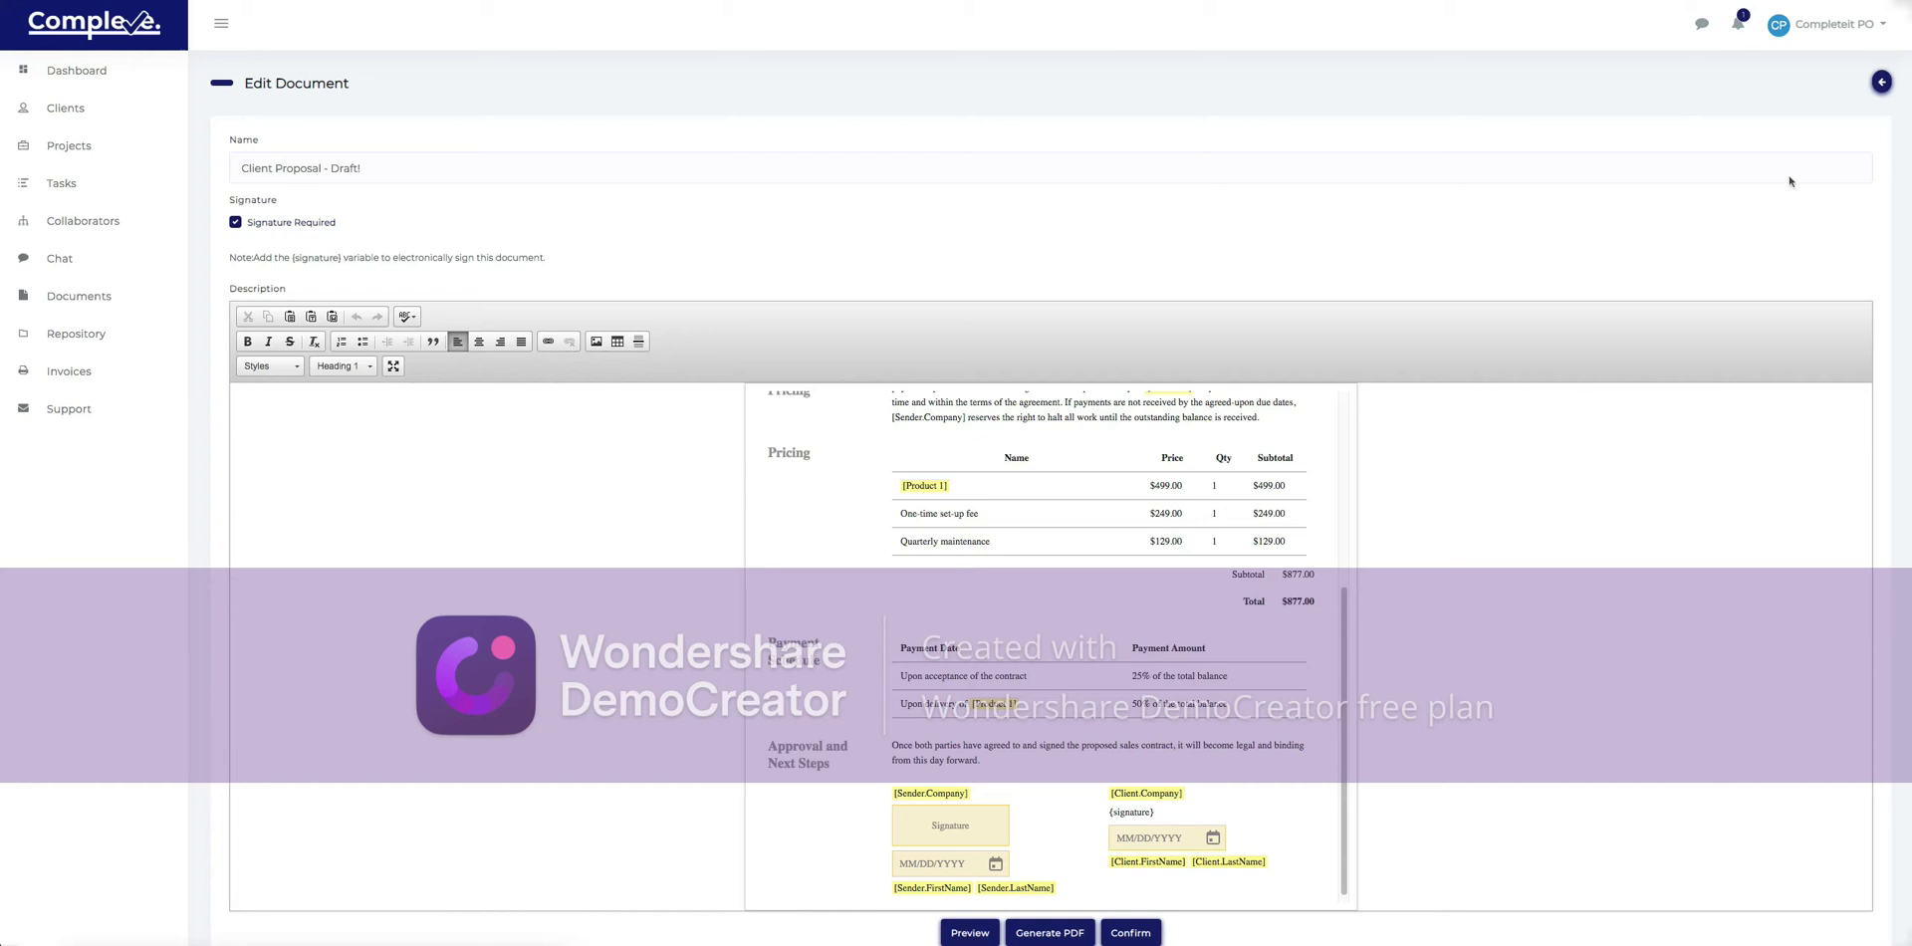
click(1880, 83)
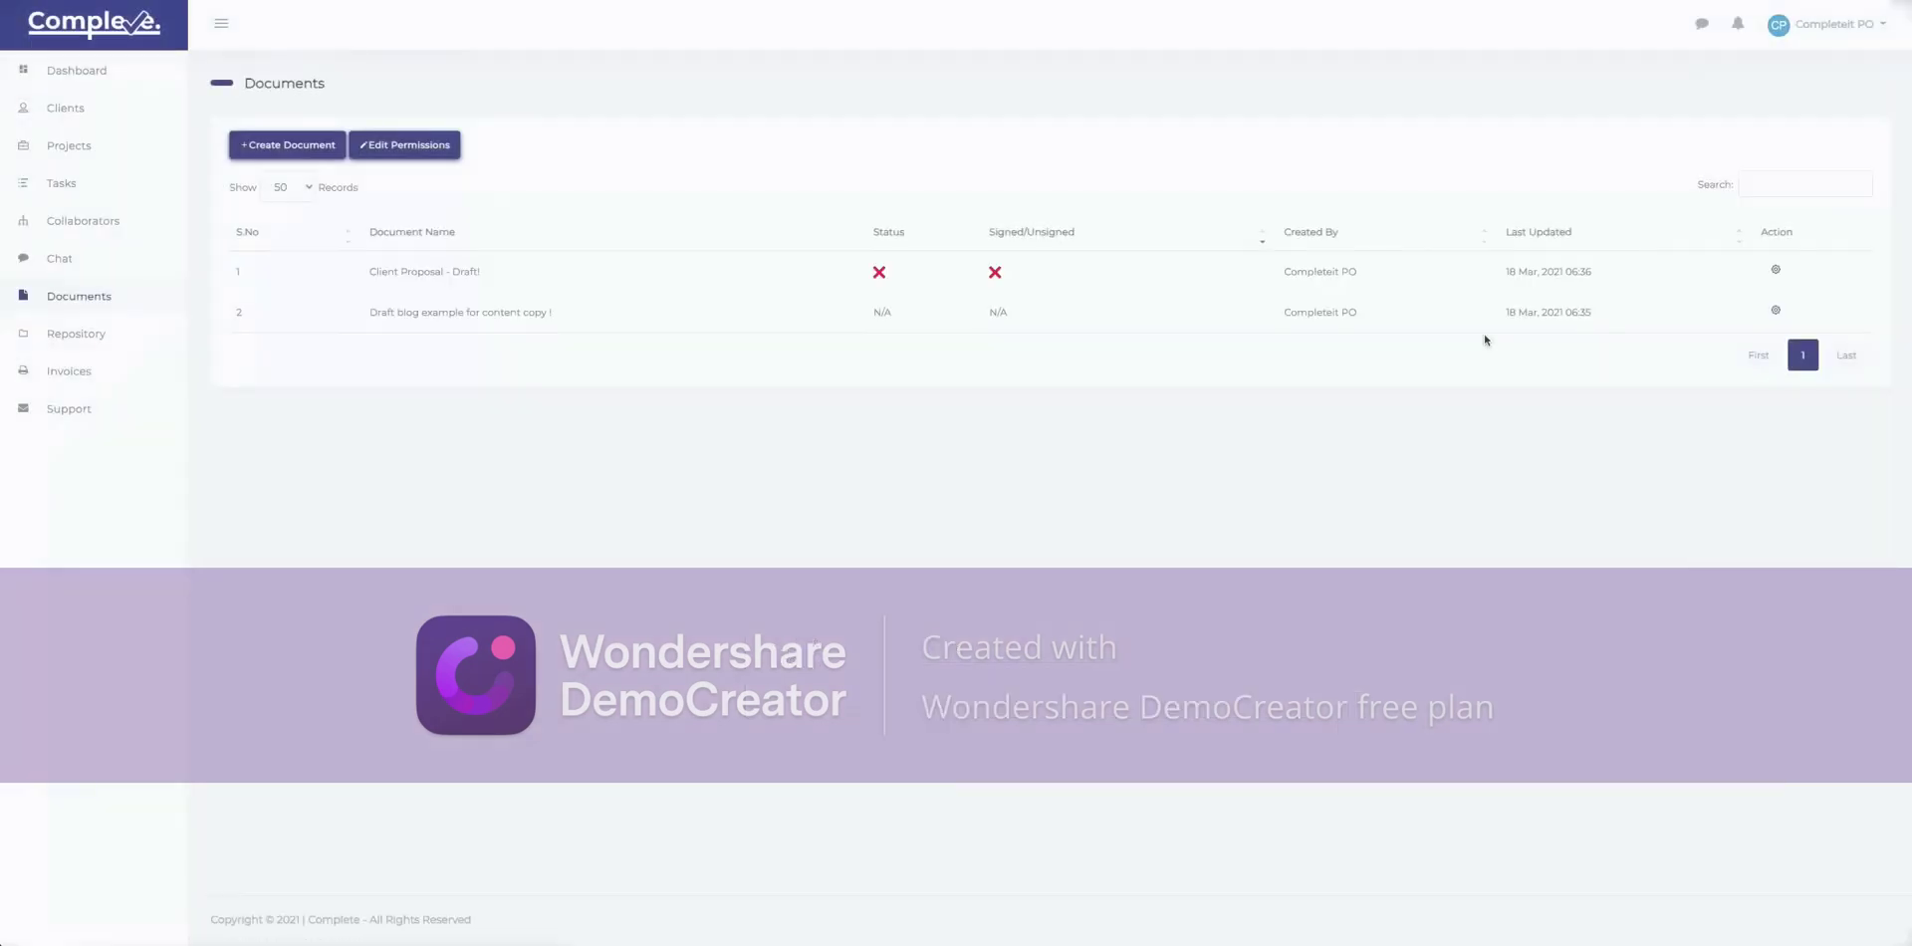
Send the "Client Proposal - Draft!" document to the client for signature.
click(1778, 277)
click(1732, 300)
click(877, 104)
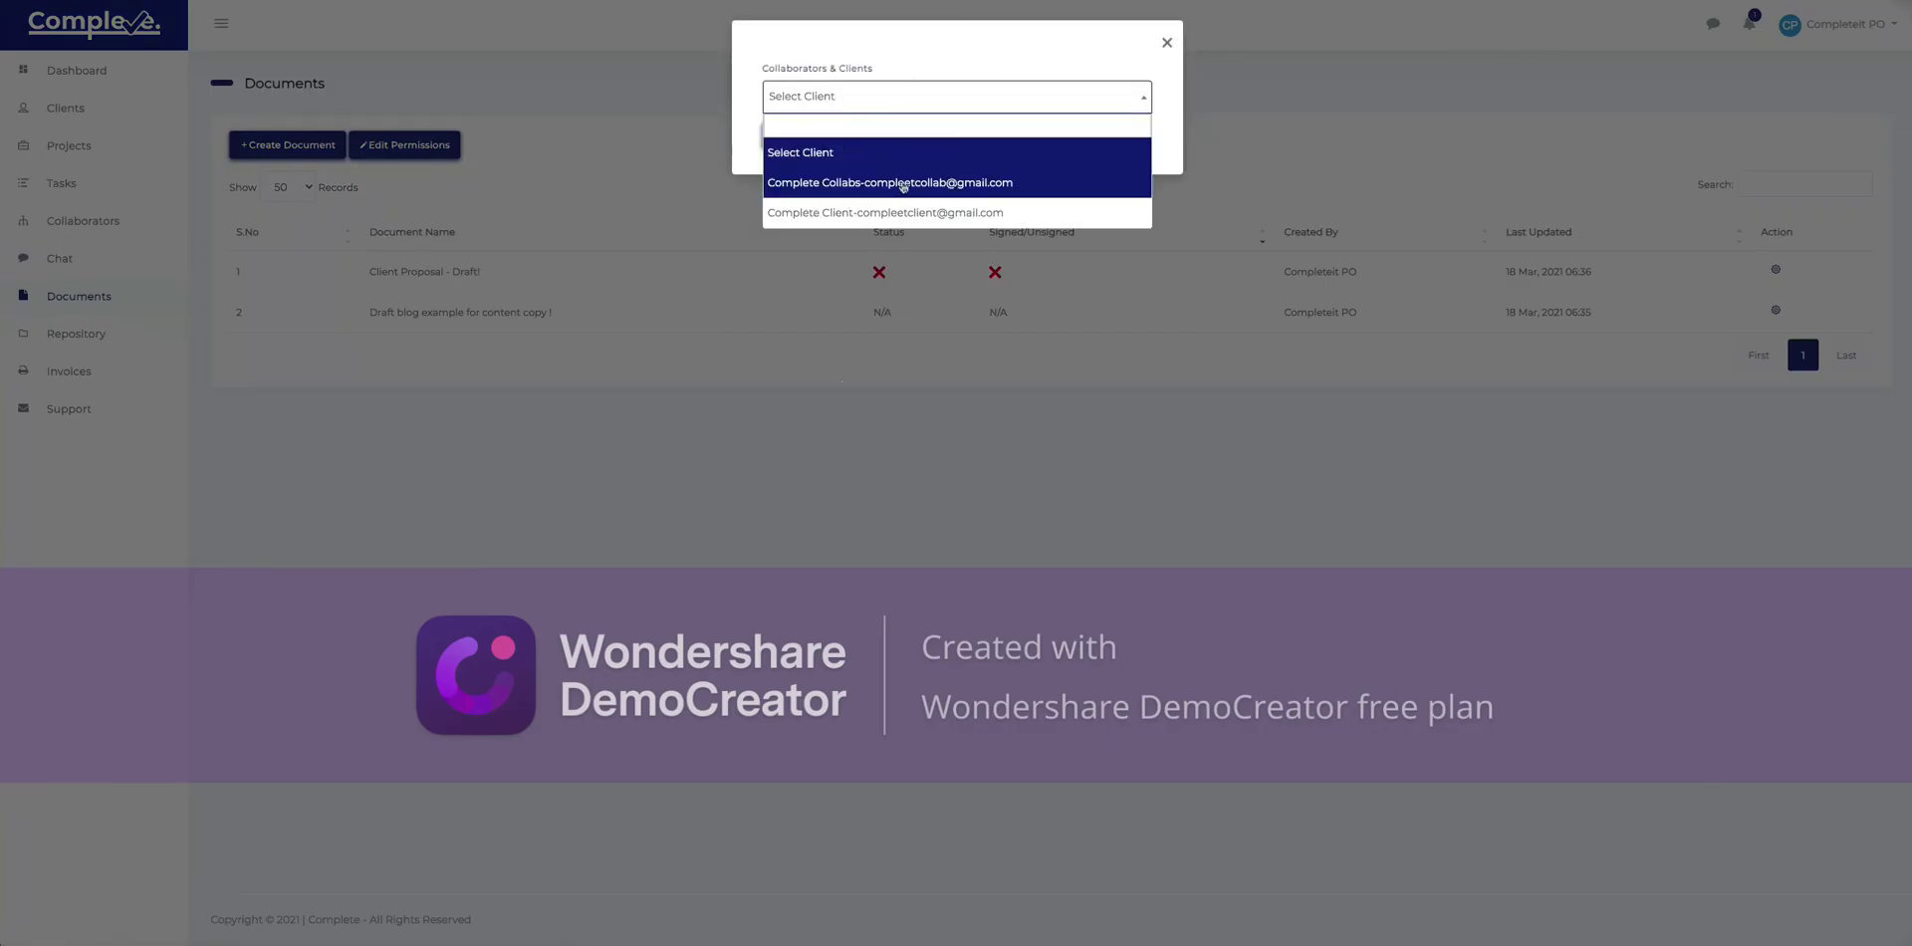
click(929, 211)
click(804, 135)
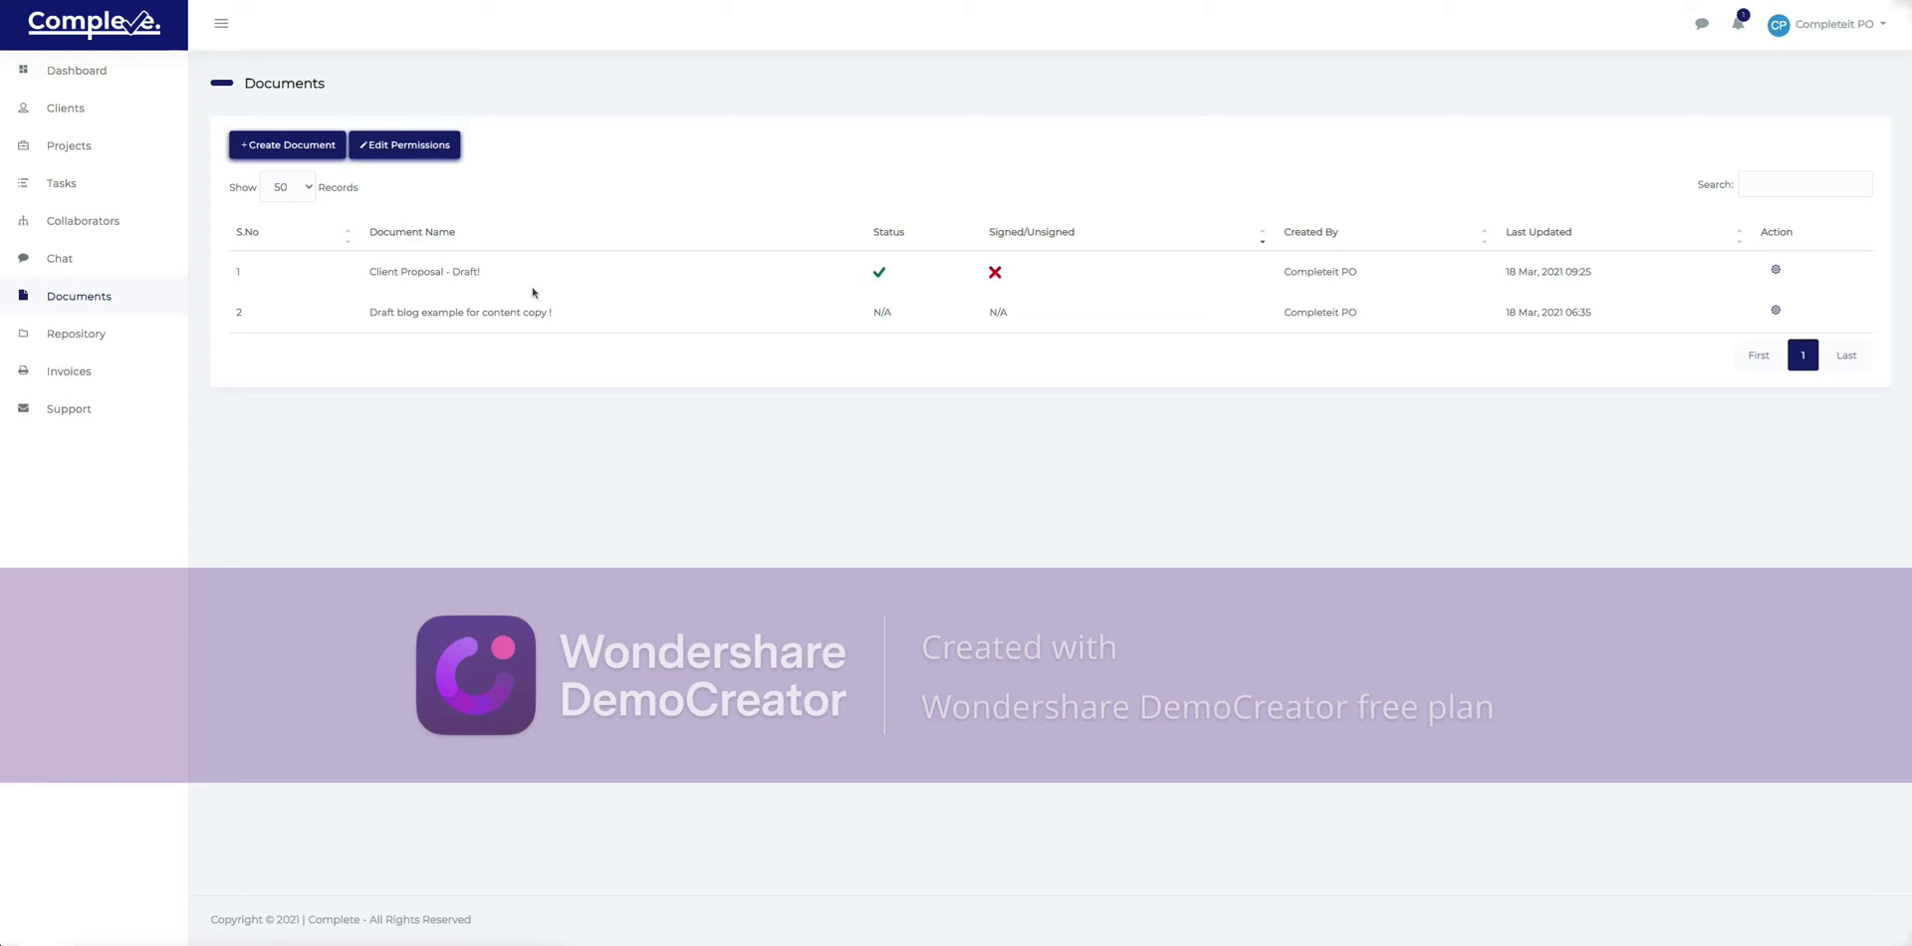
Look over the "Draft blog example for content copy !" document in the editor, and return to the documents list without saving.
click(1776, 310)
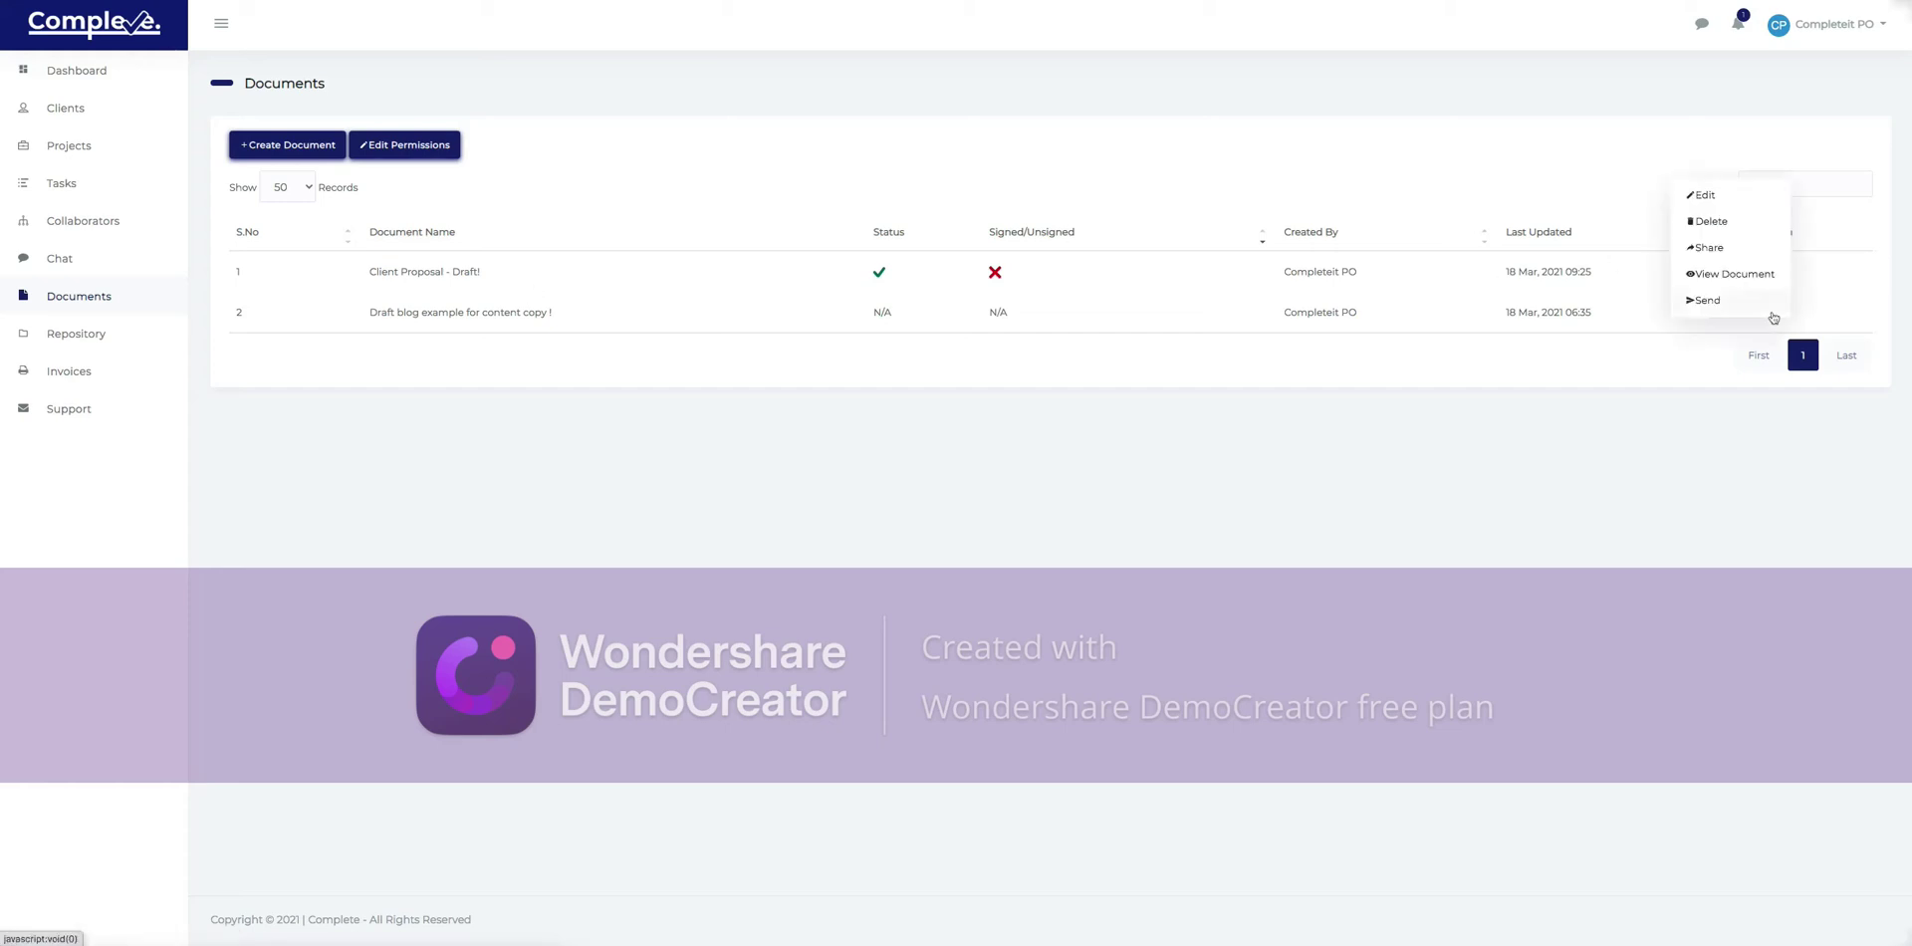
click(1717, 200)
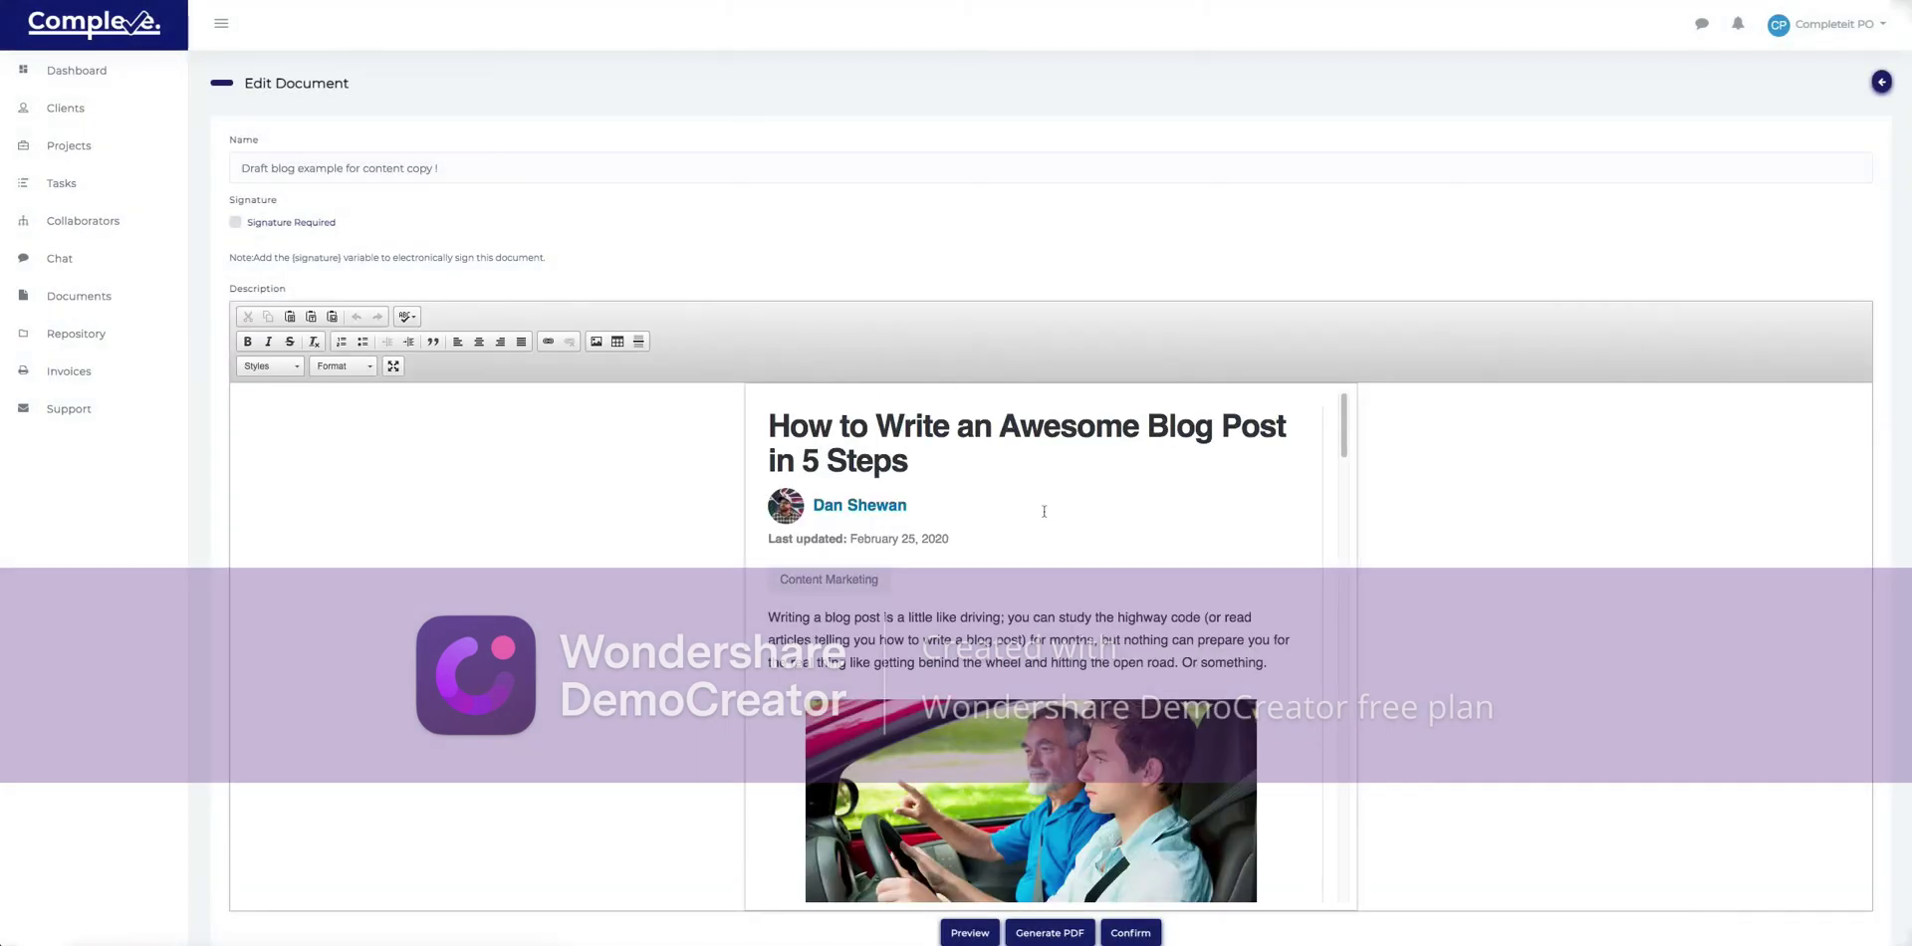
click(778, 477)
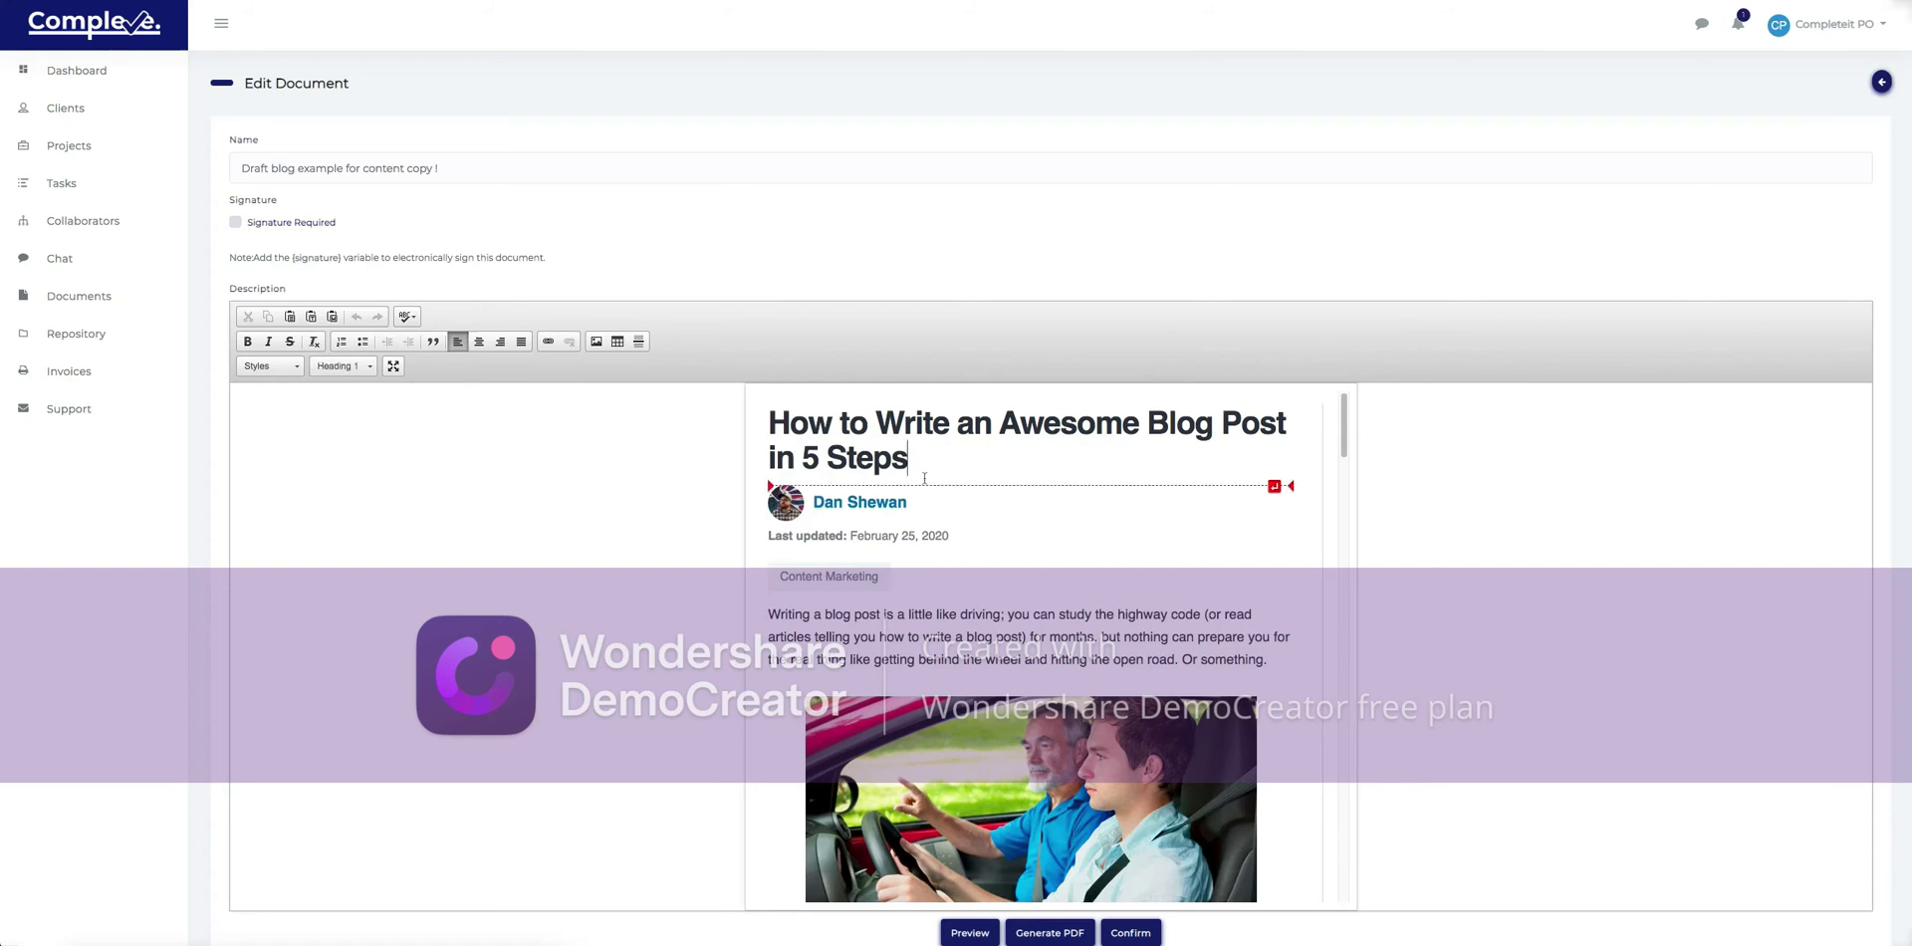
scroll(974, 538, down, 3)
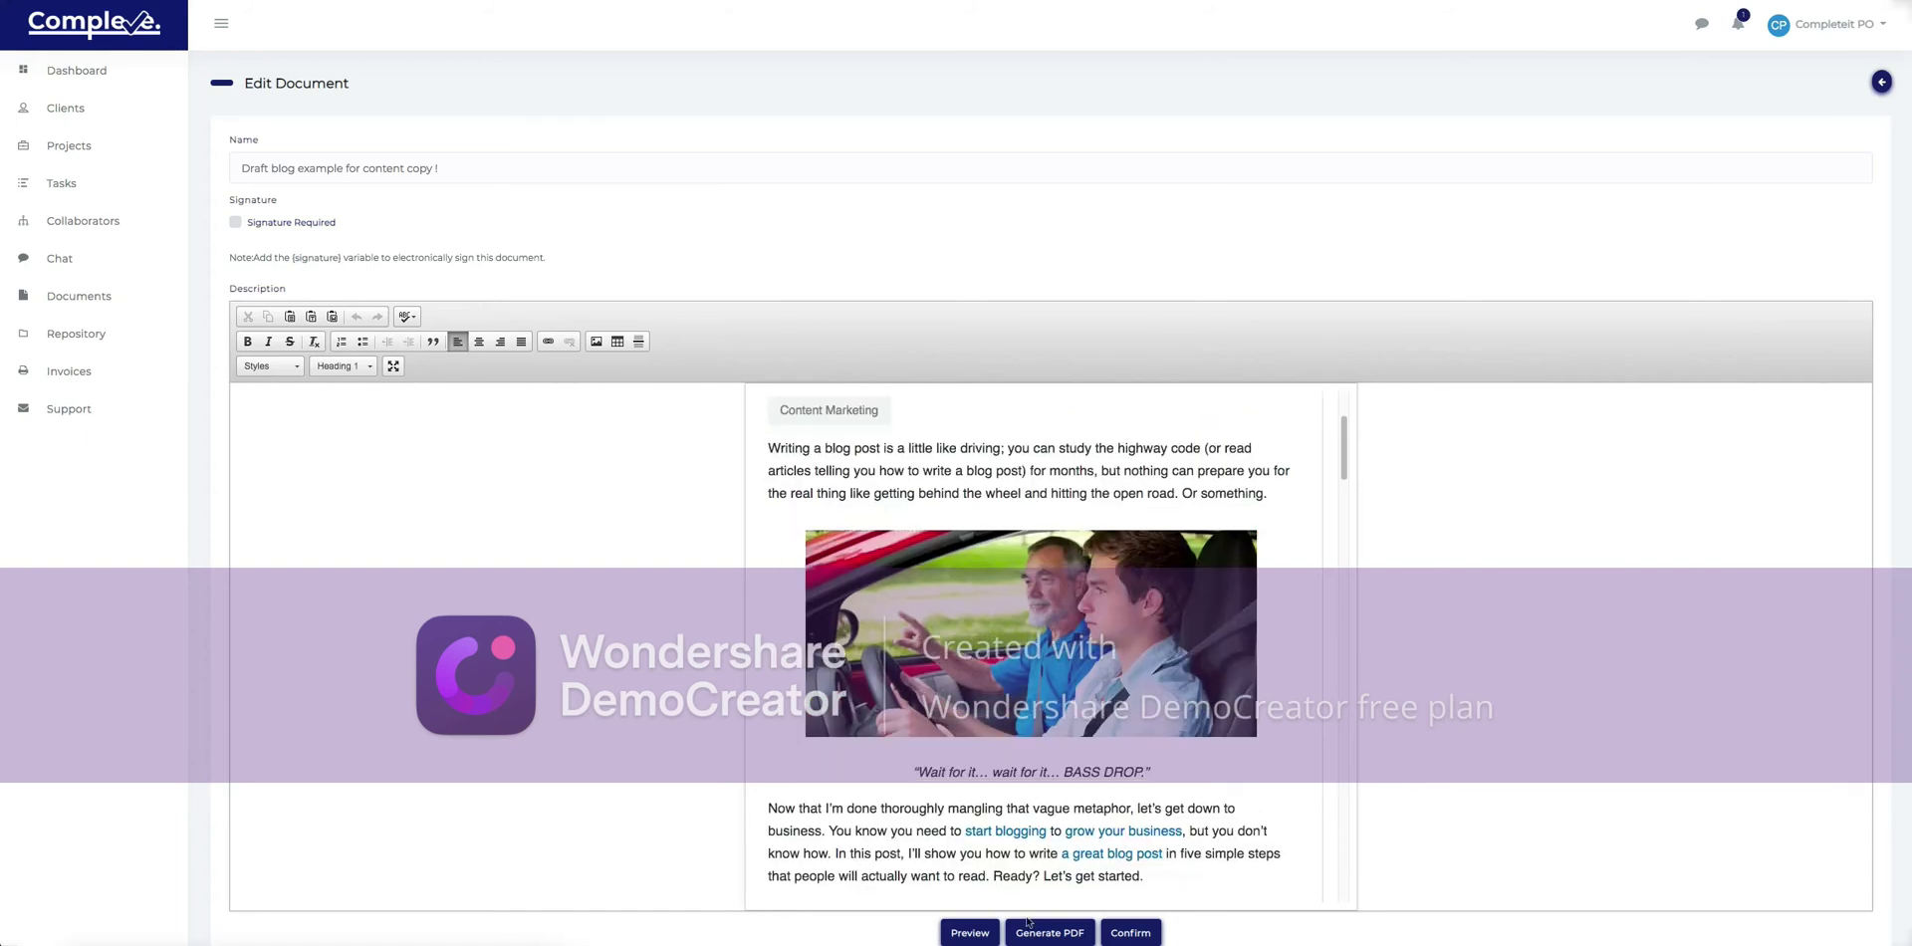
click(1881, 82)
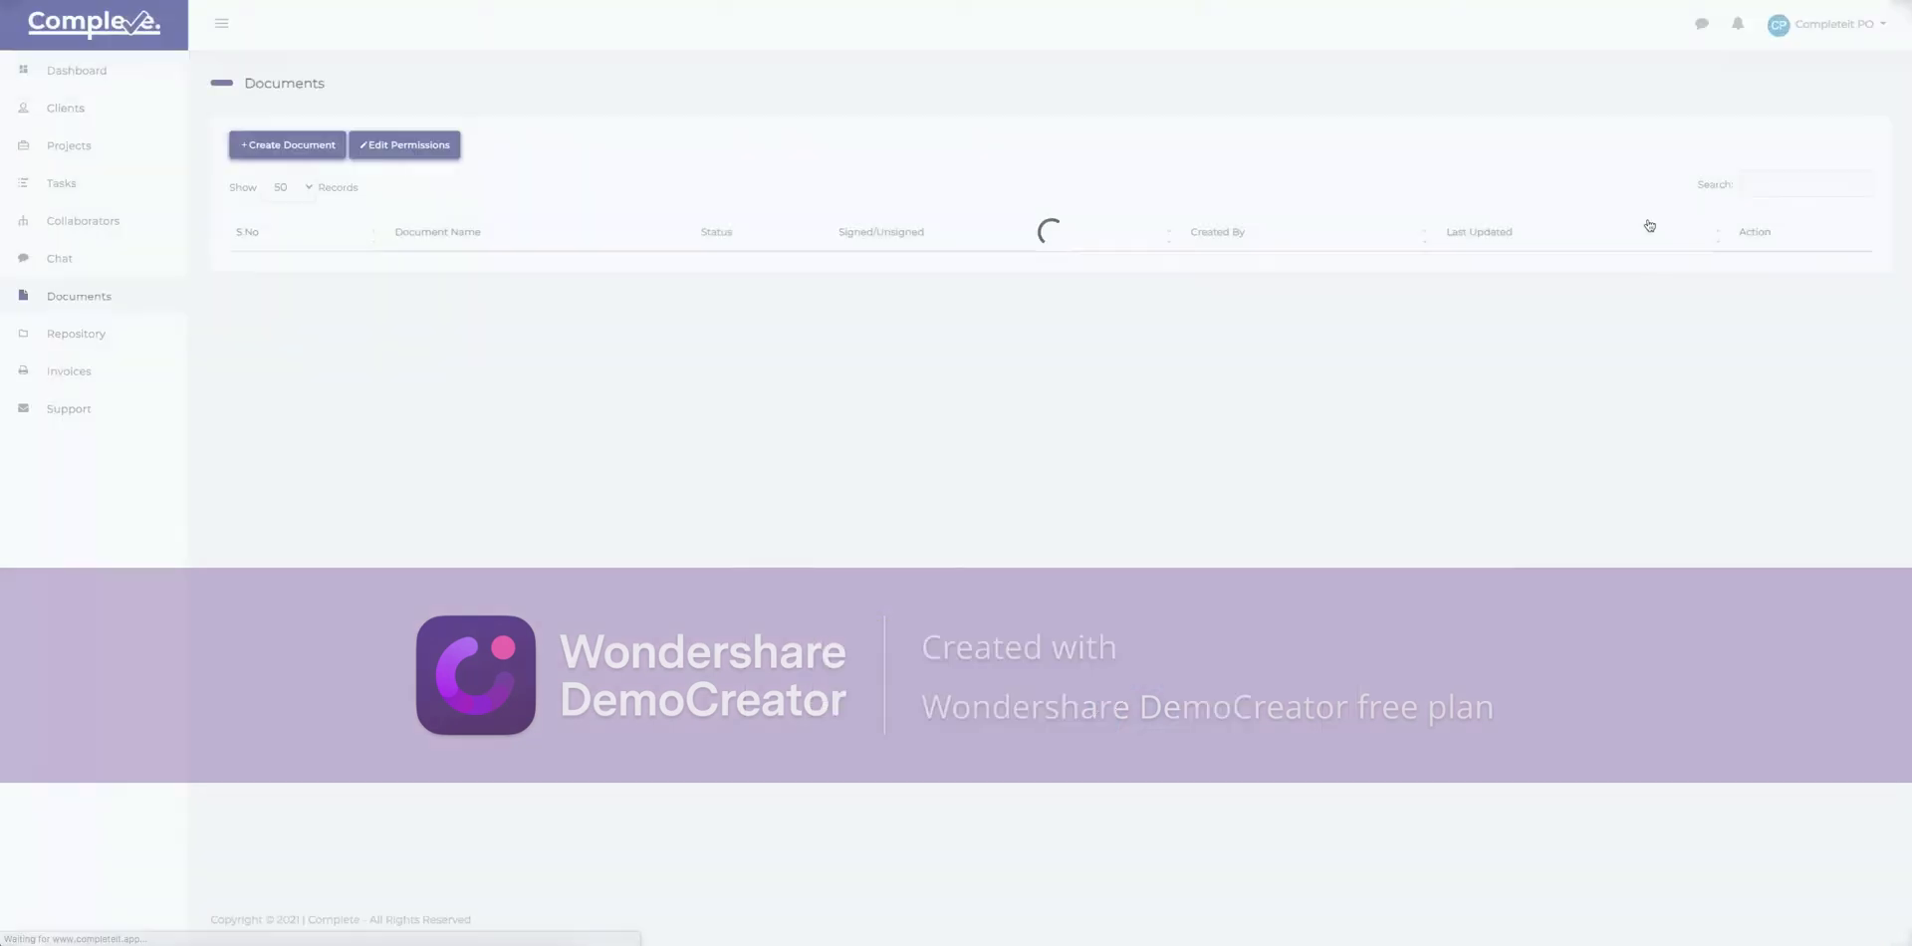
Share the "Draft blog example for content copy !" document with the collaborator.
click(1776, 316)
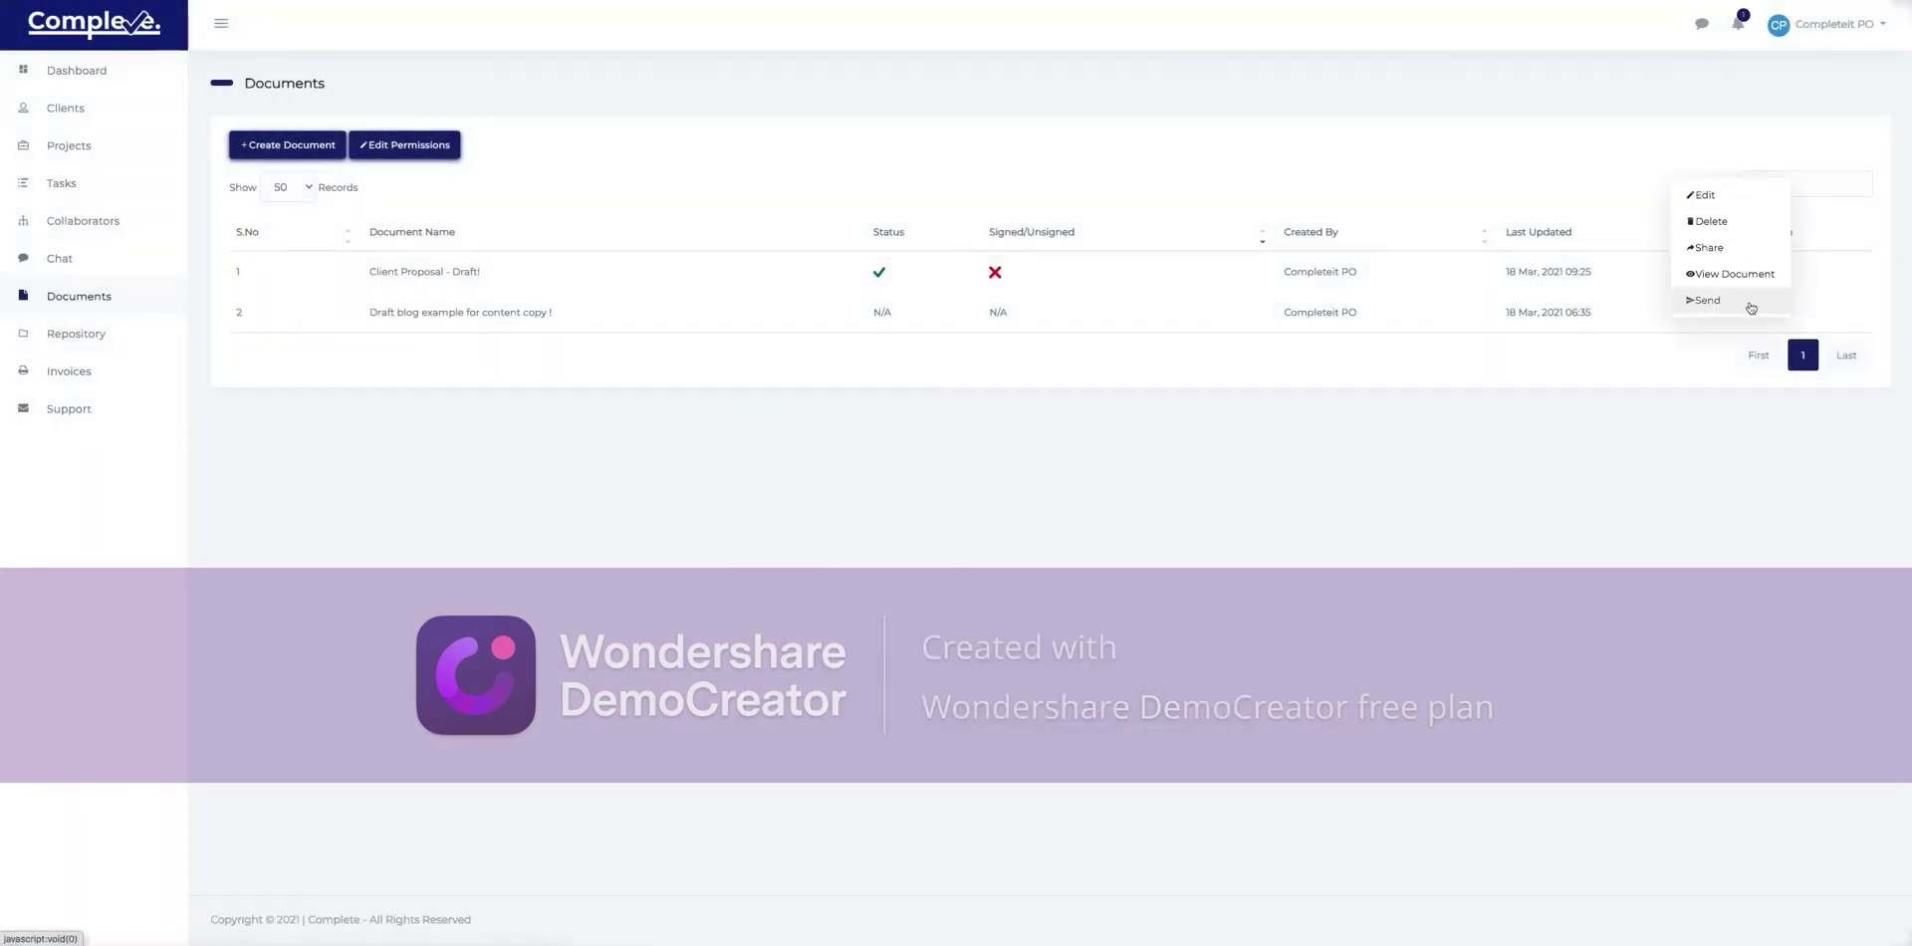
click(1709, 247)
click(816, 94)
click(819, 124)
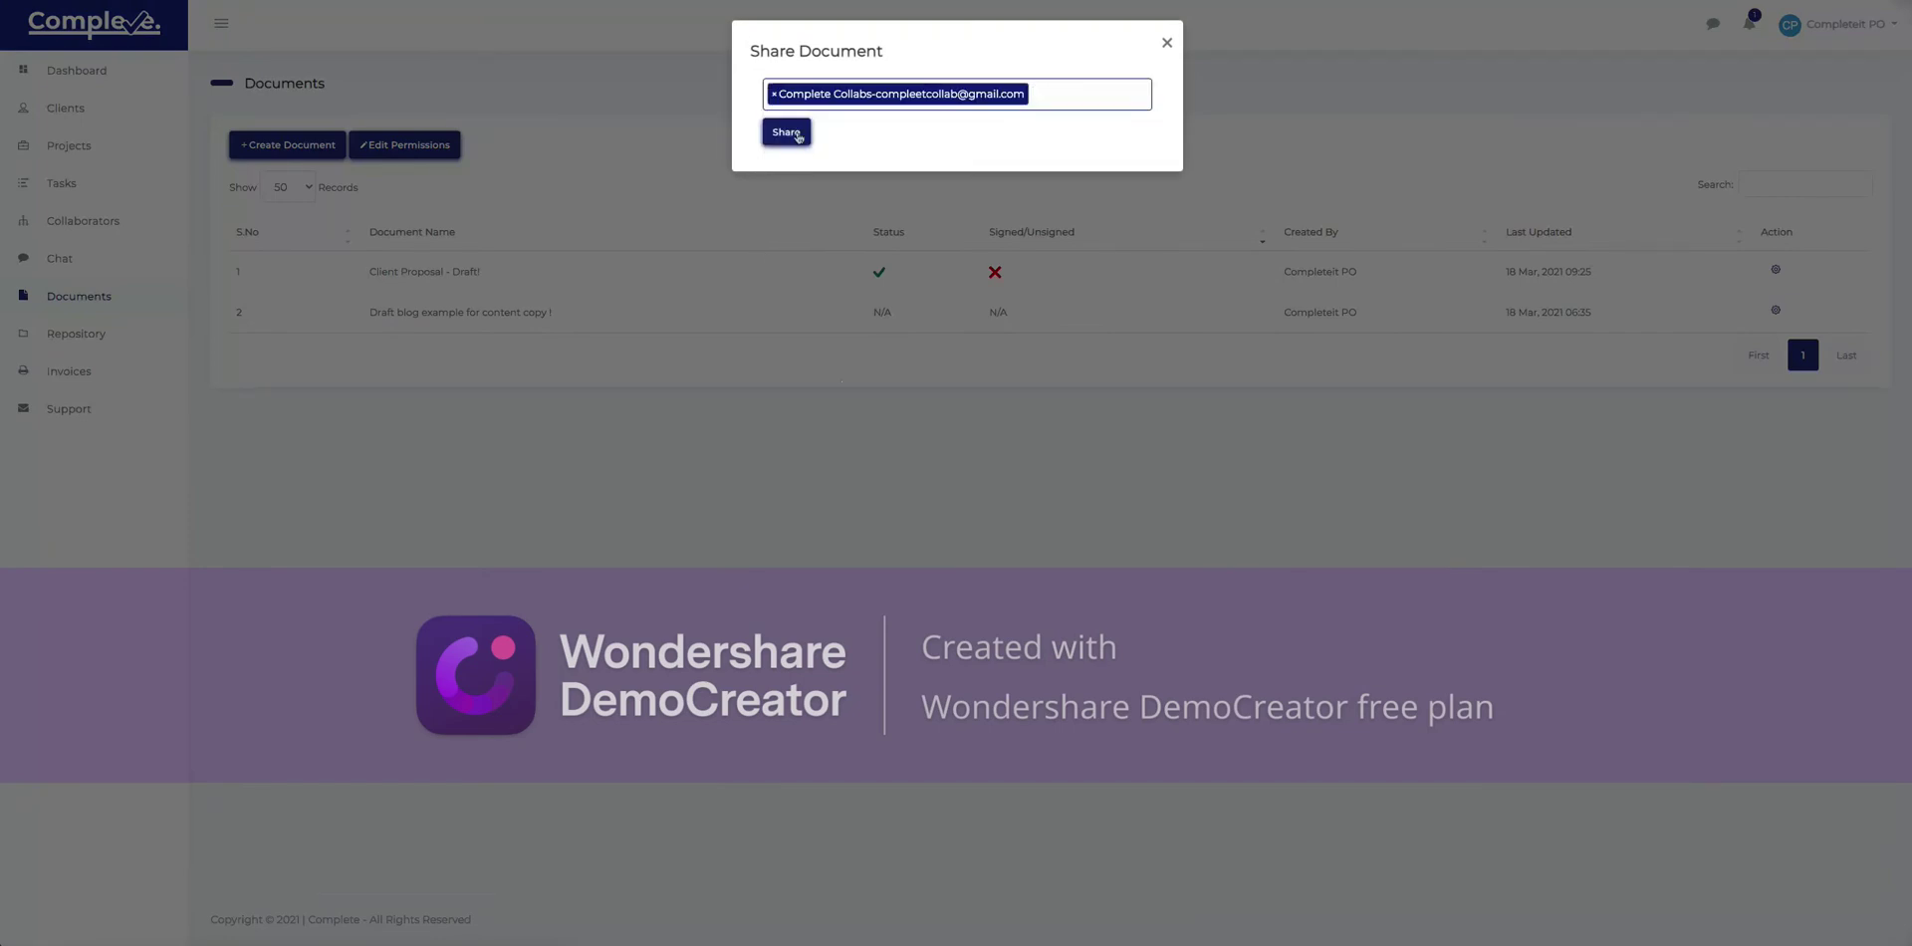
click(798, 138)
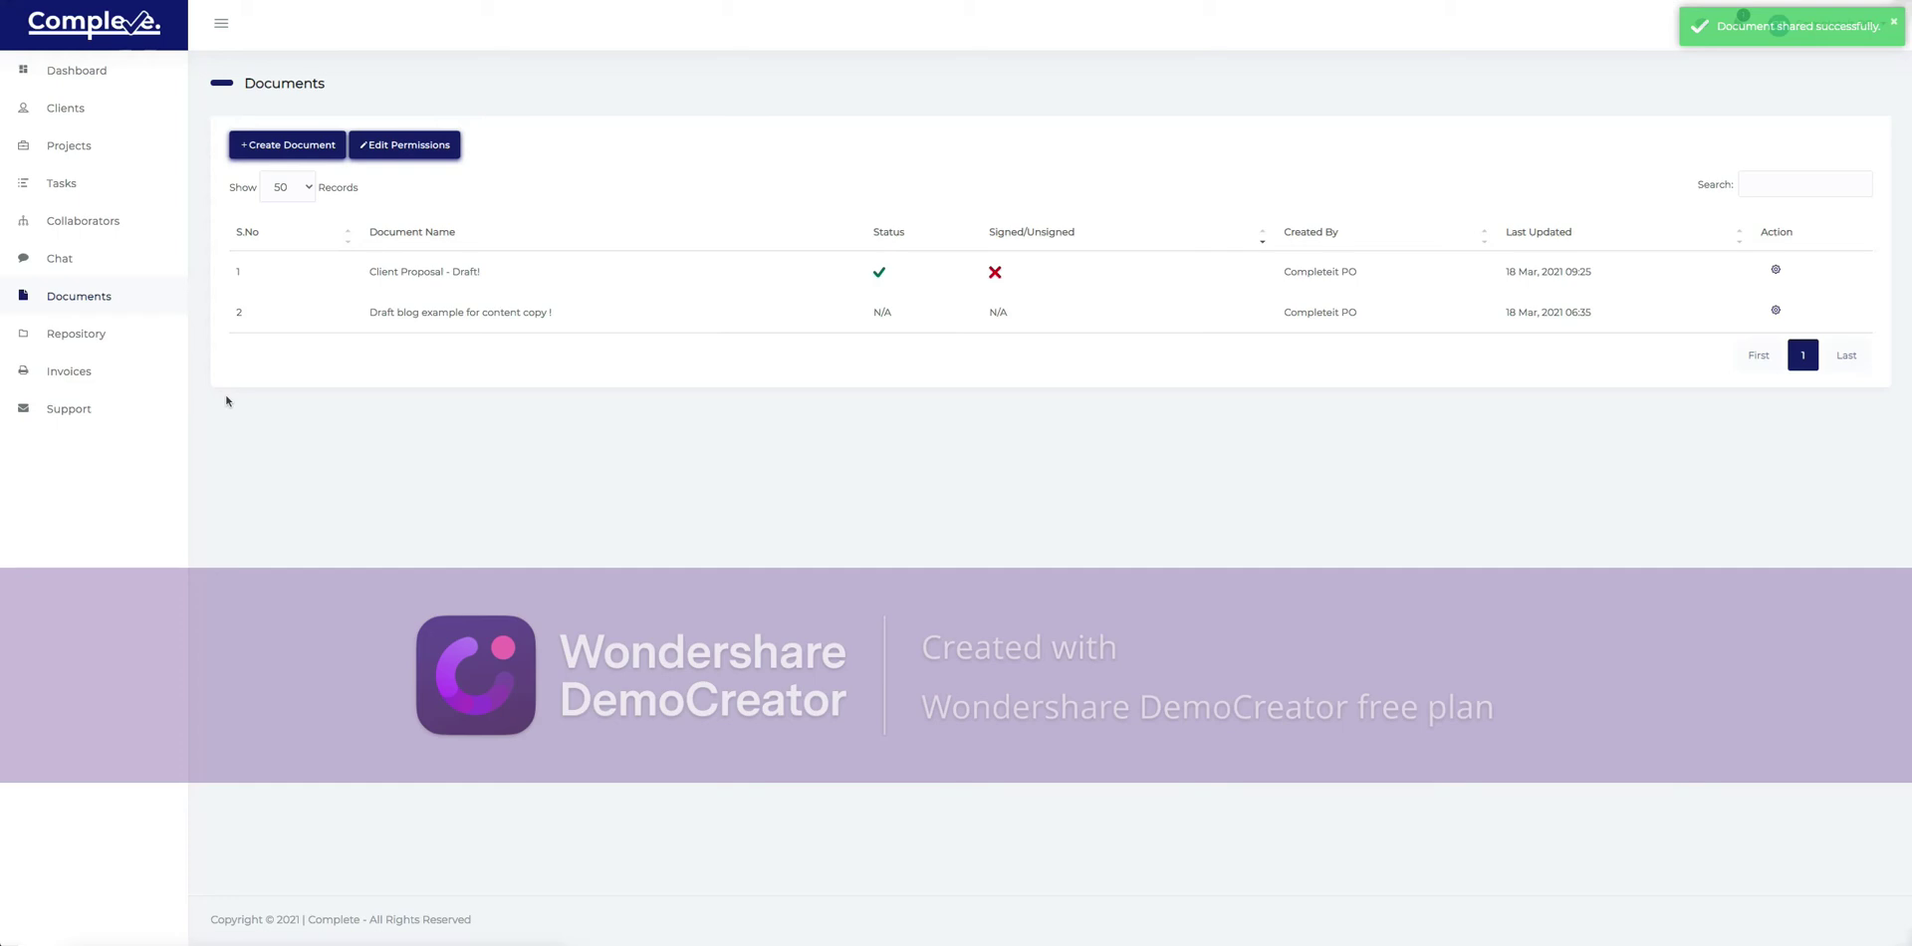
View the repository and the edit form of the "Events Contract Template" file, closing the form without changes.
click(64, 338)
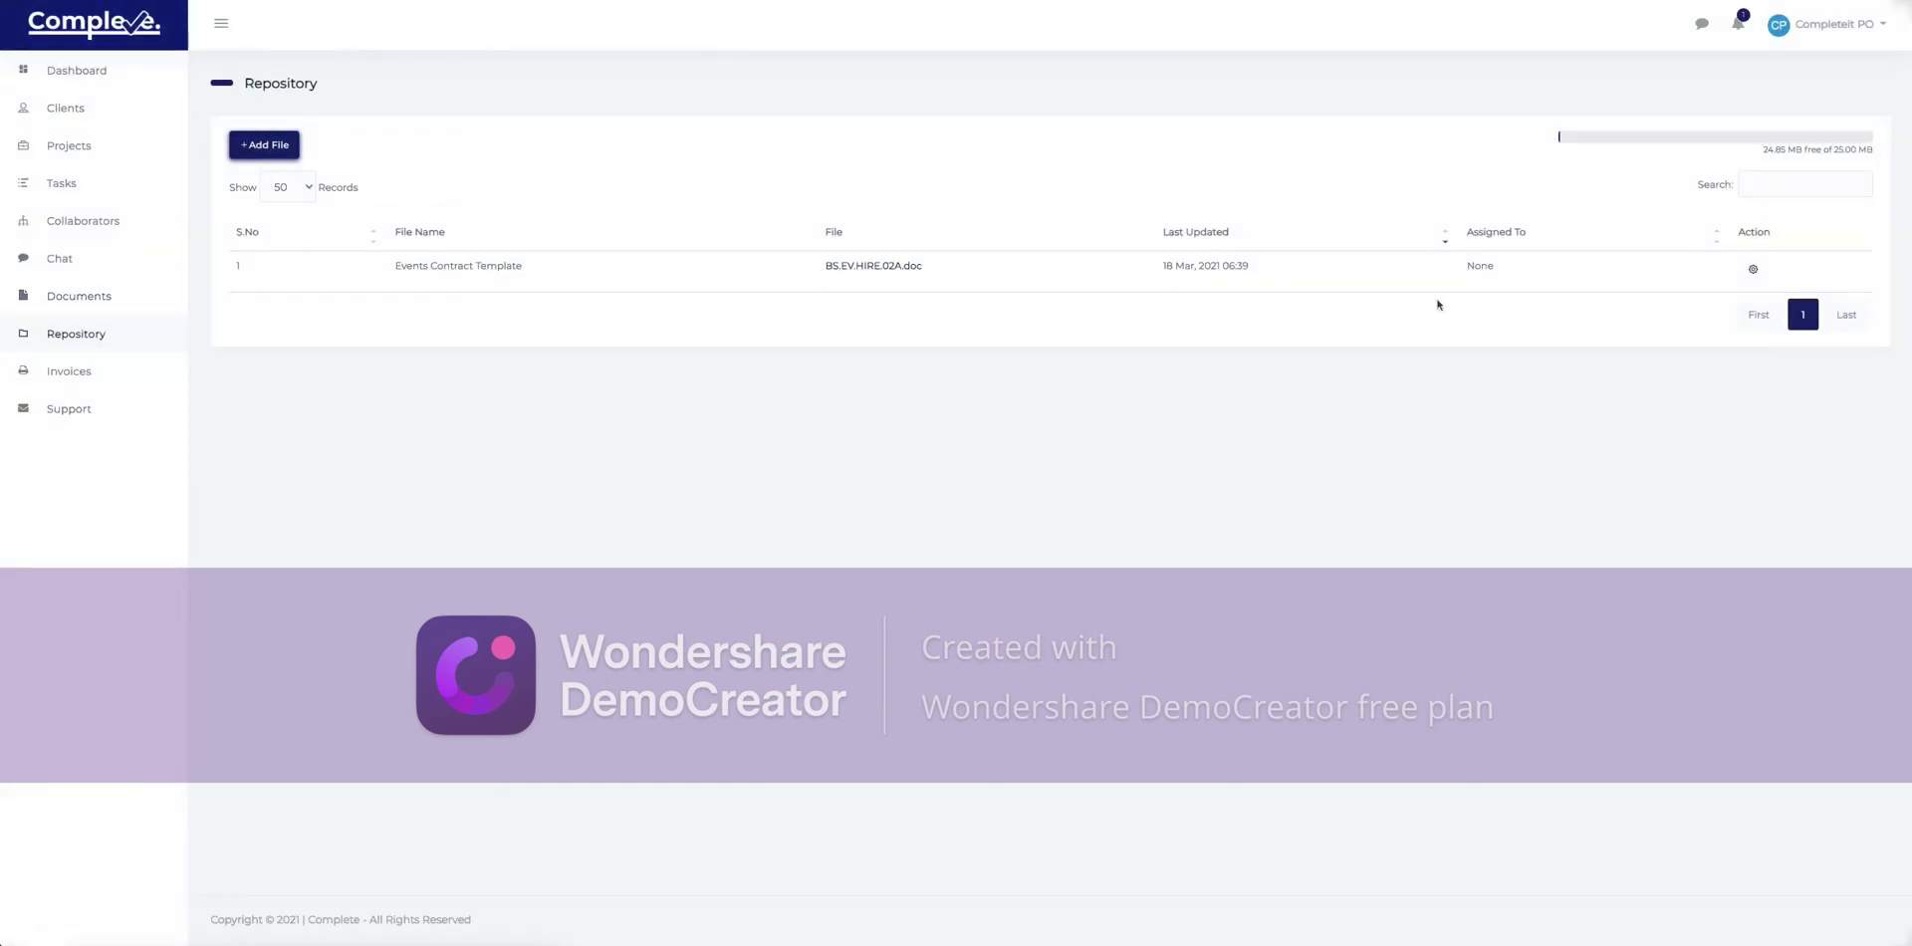
click(1753, 270)
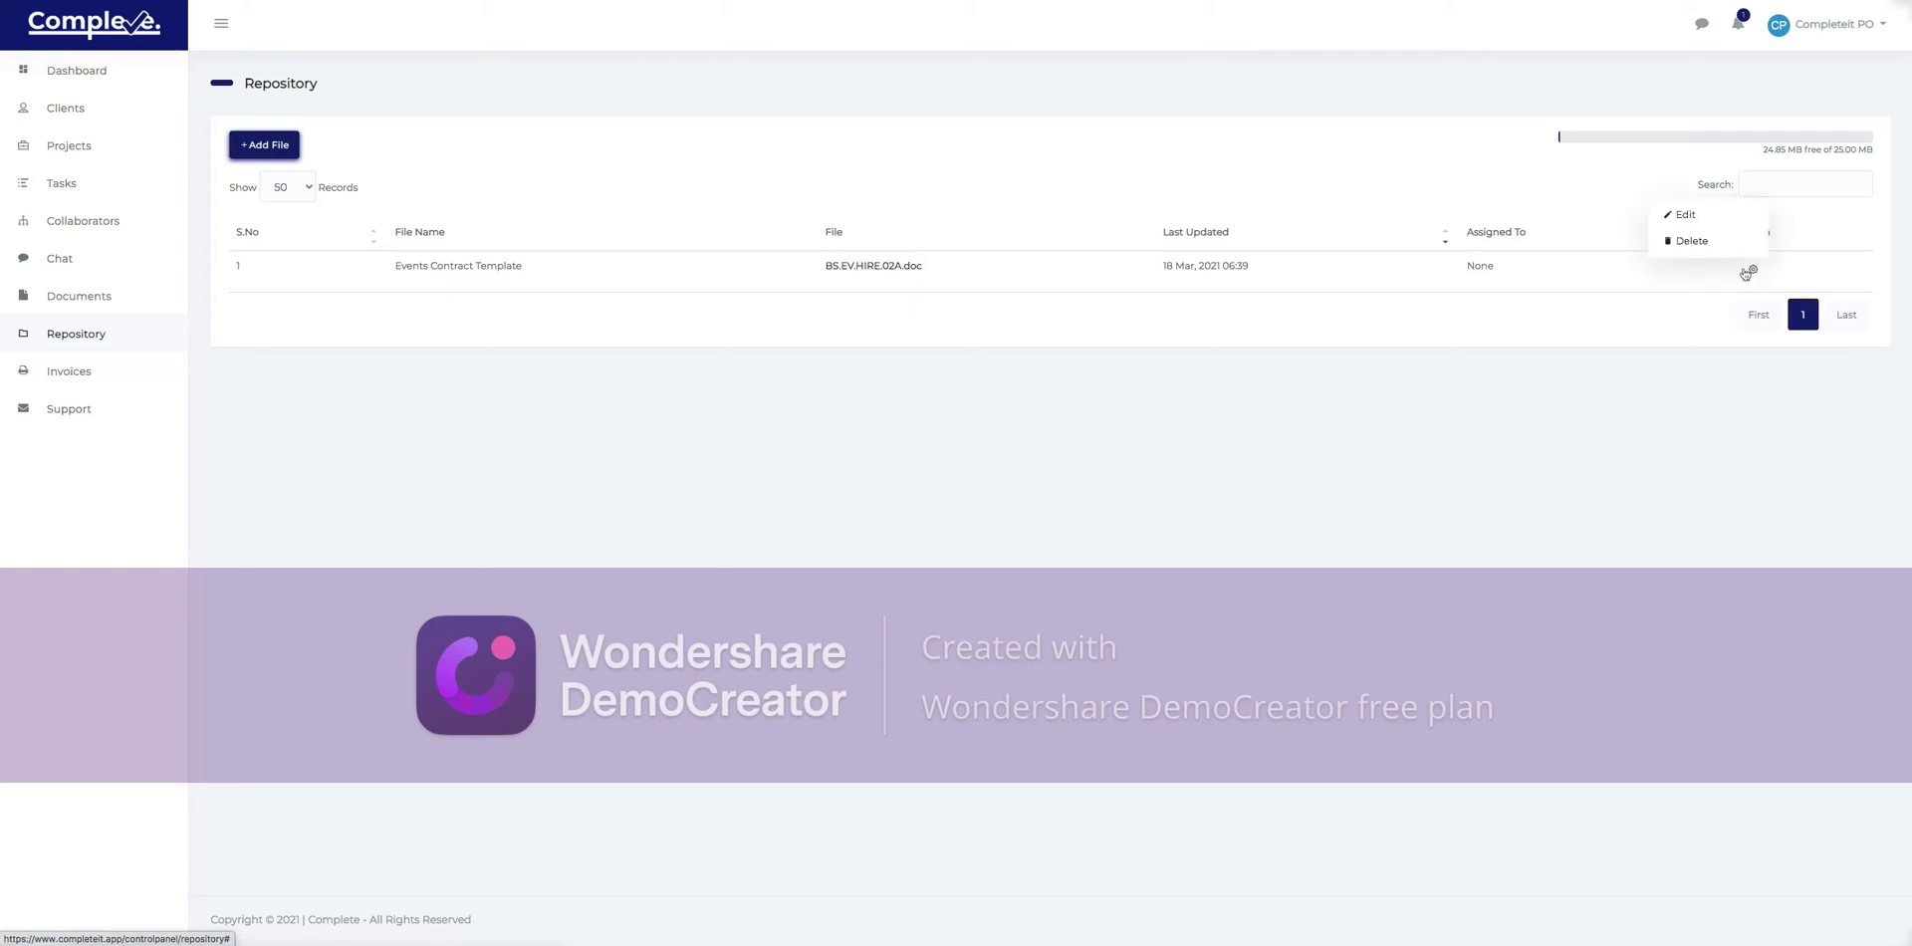
click(1700, 215)
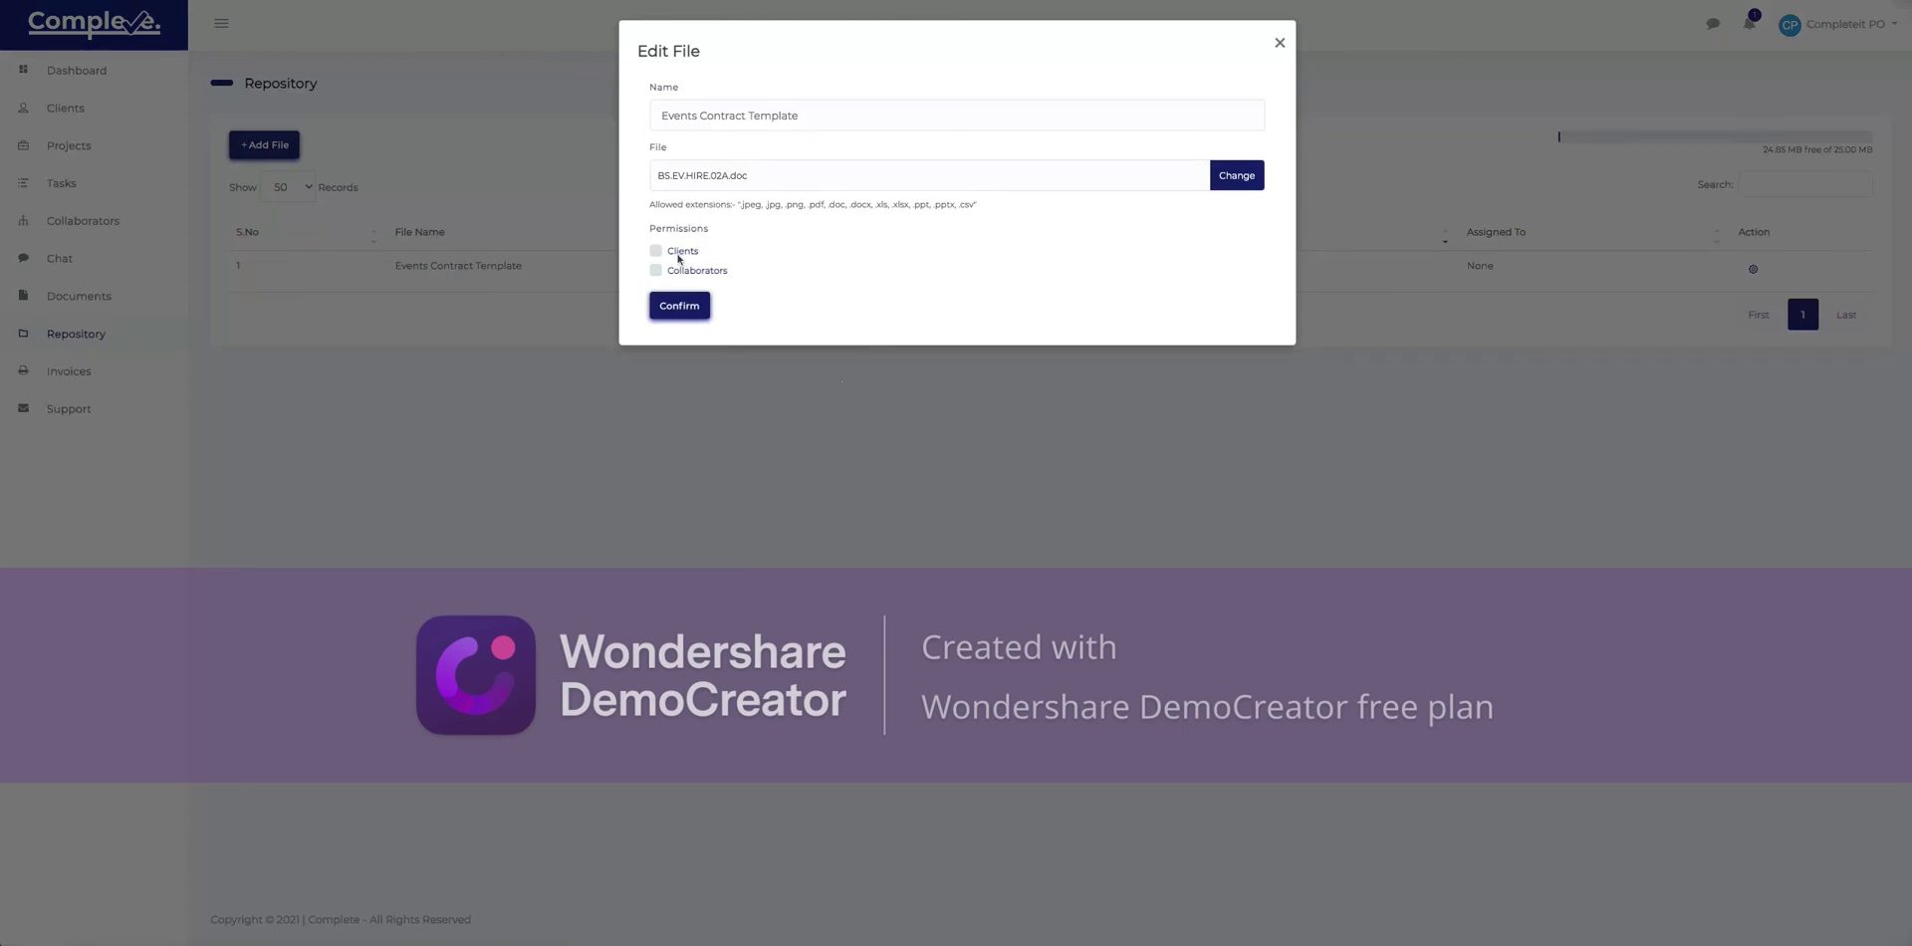
click(1280, 45)
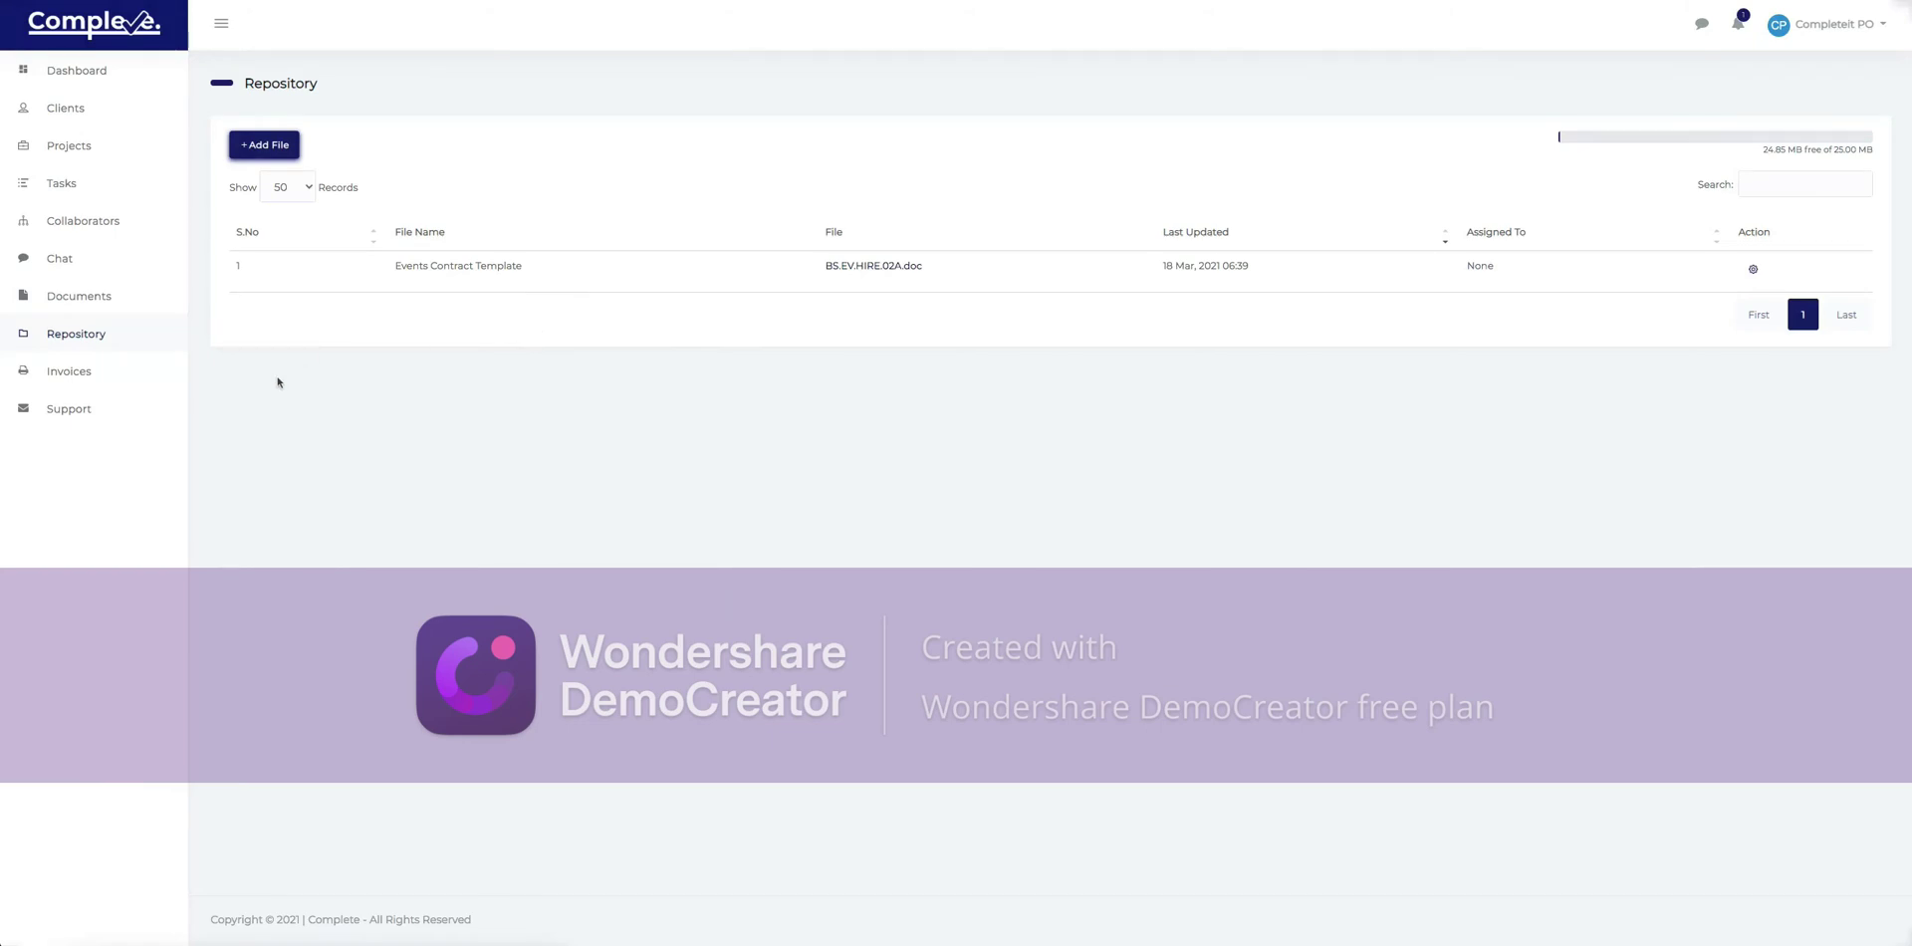
Revisit the dashboard, and view the invoice issued for the 3D modelling project from the invoices list.
click(105, 71)
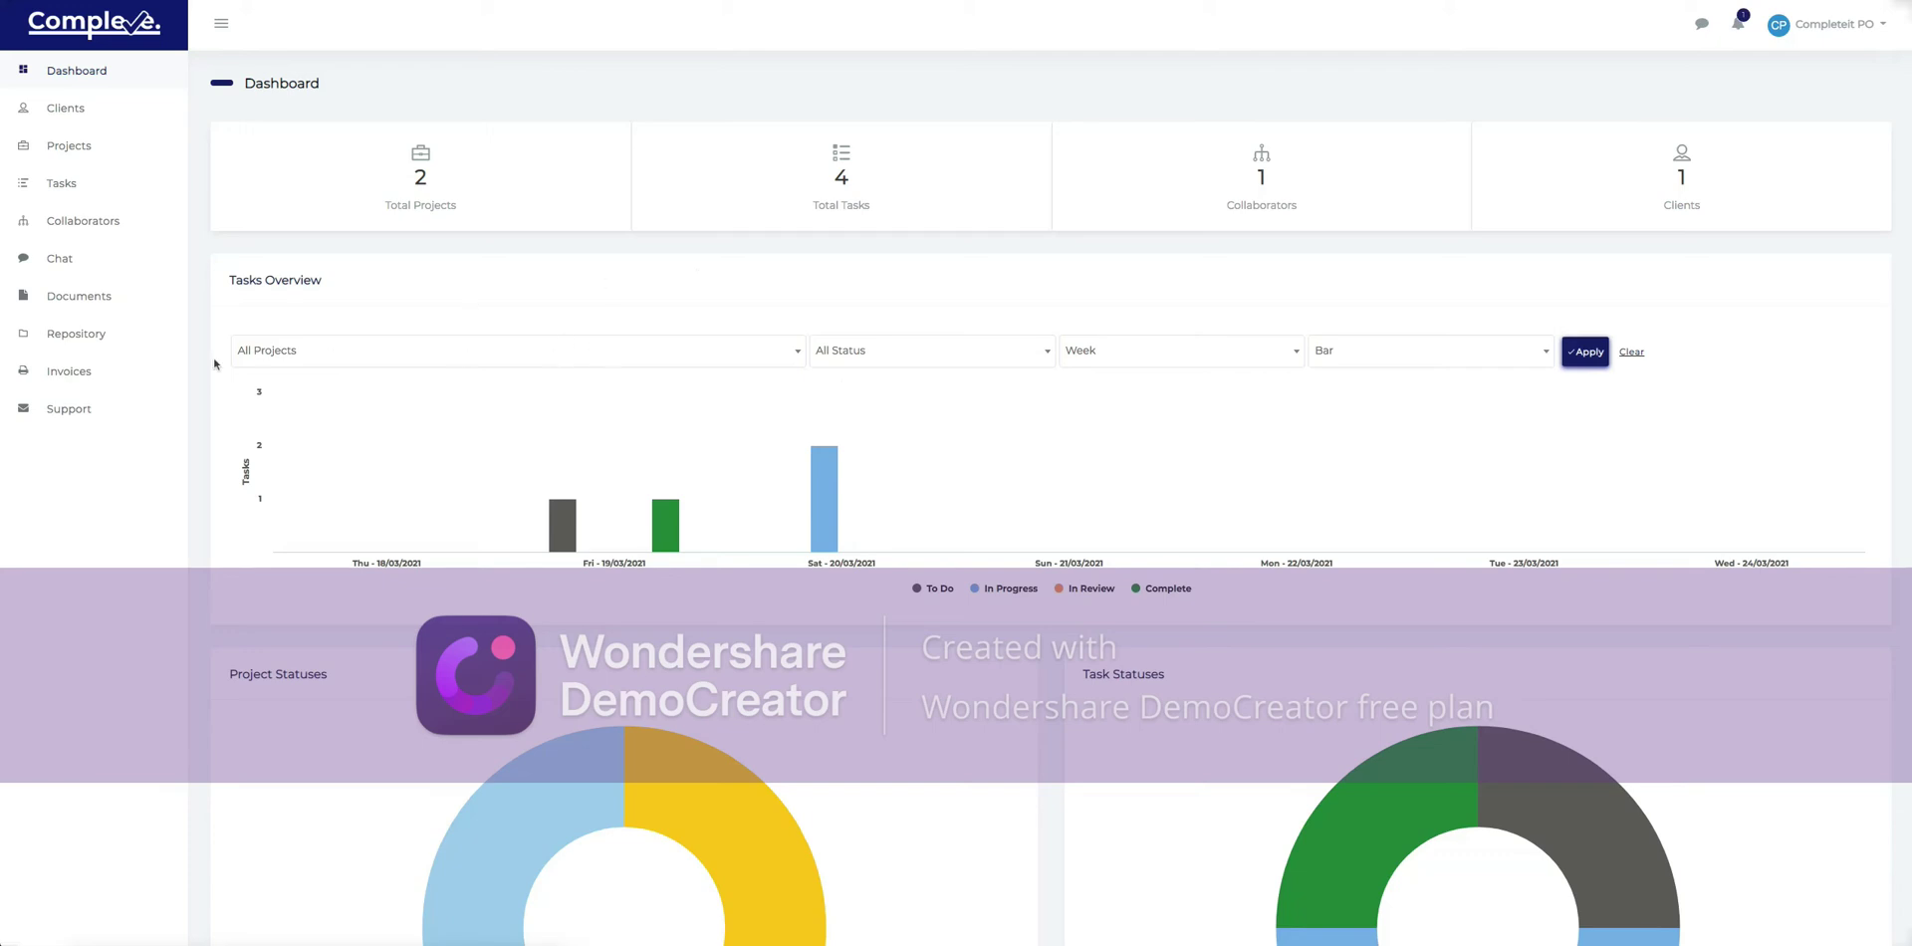
click(168, 379)
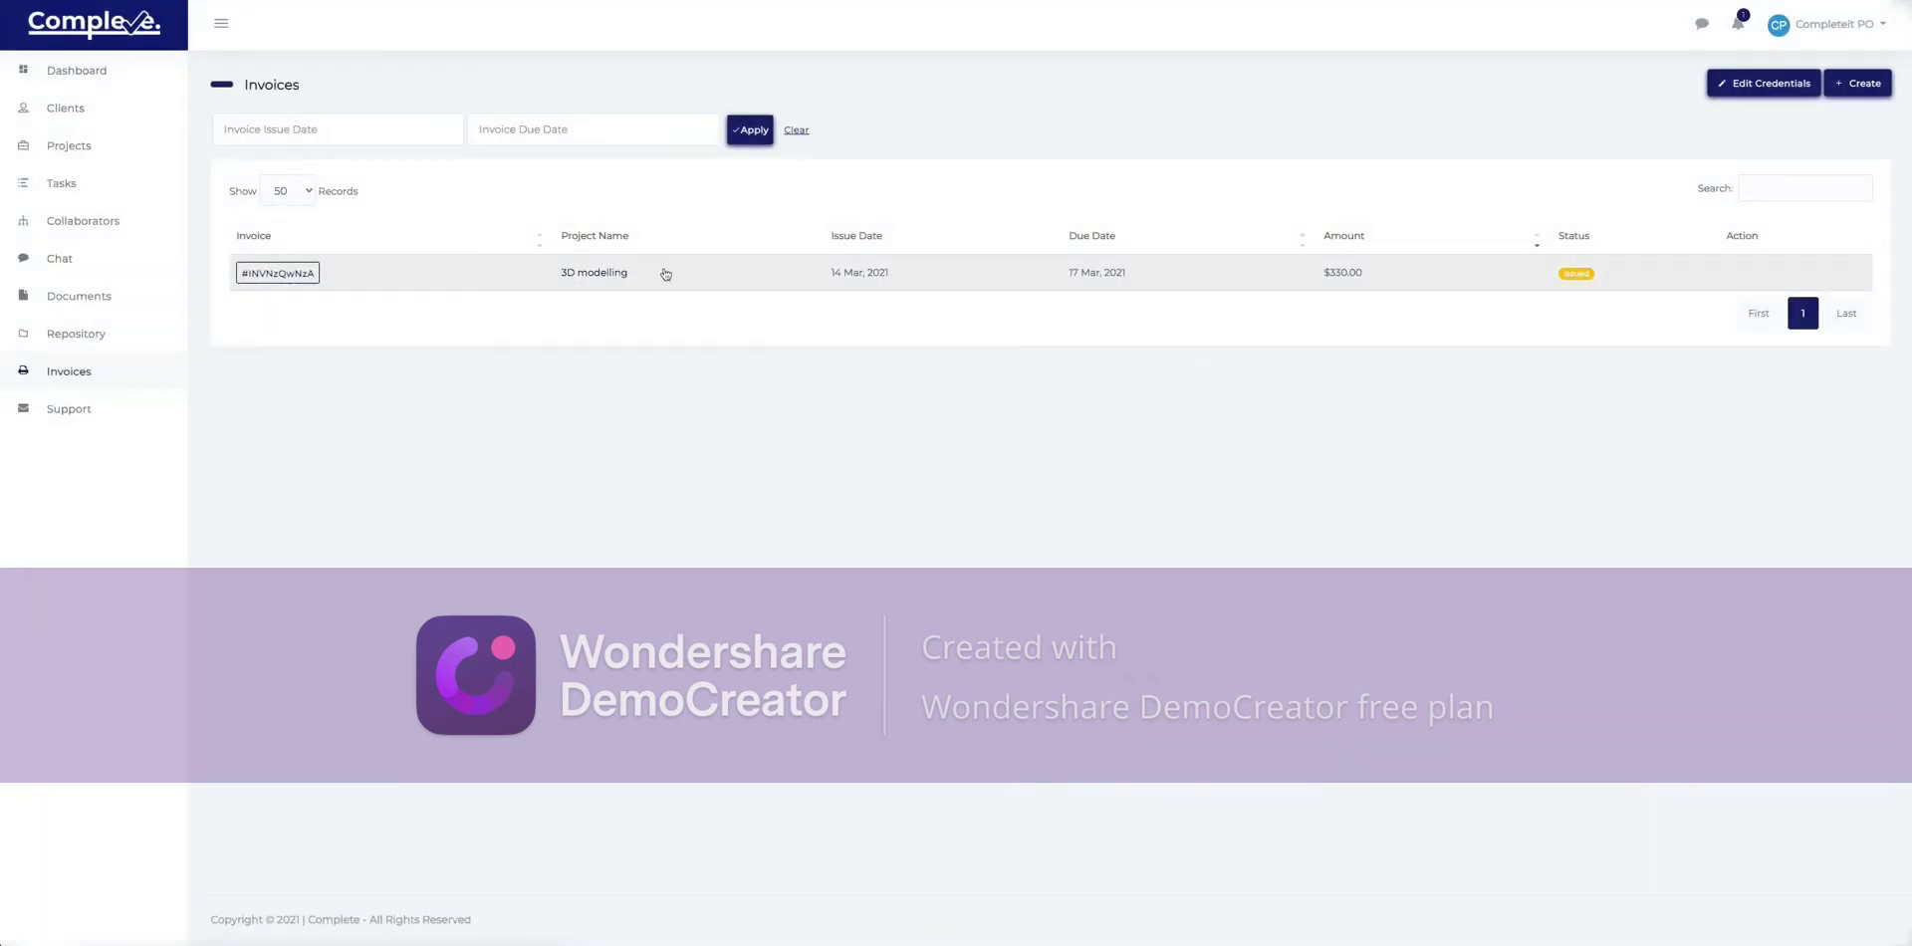
click(257, 278)
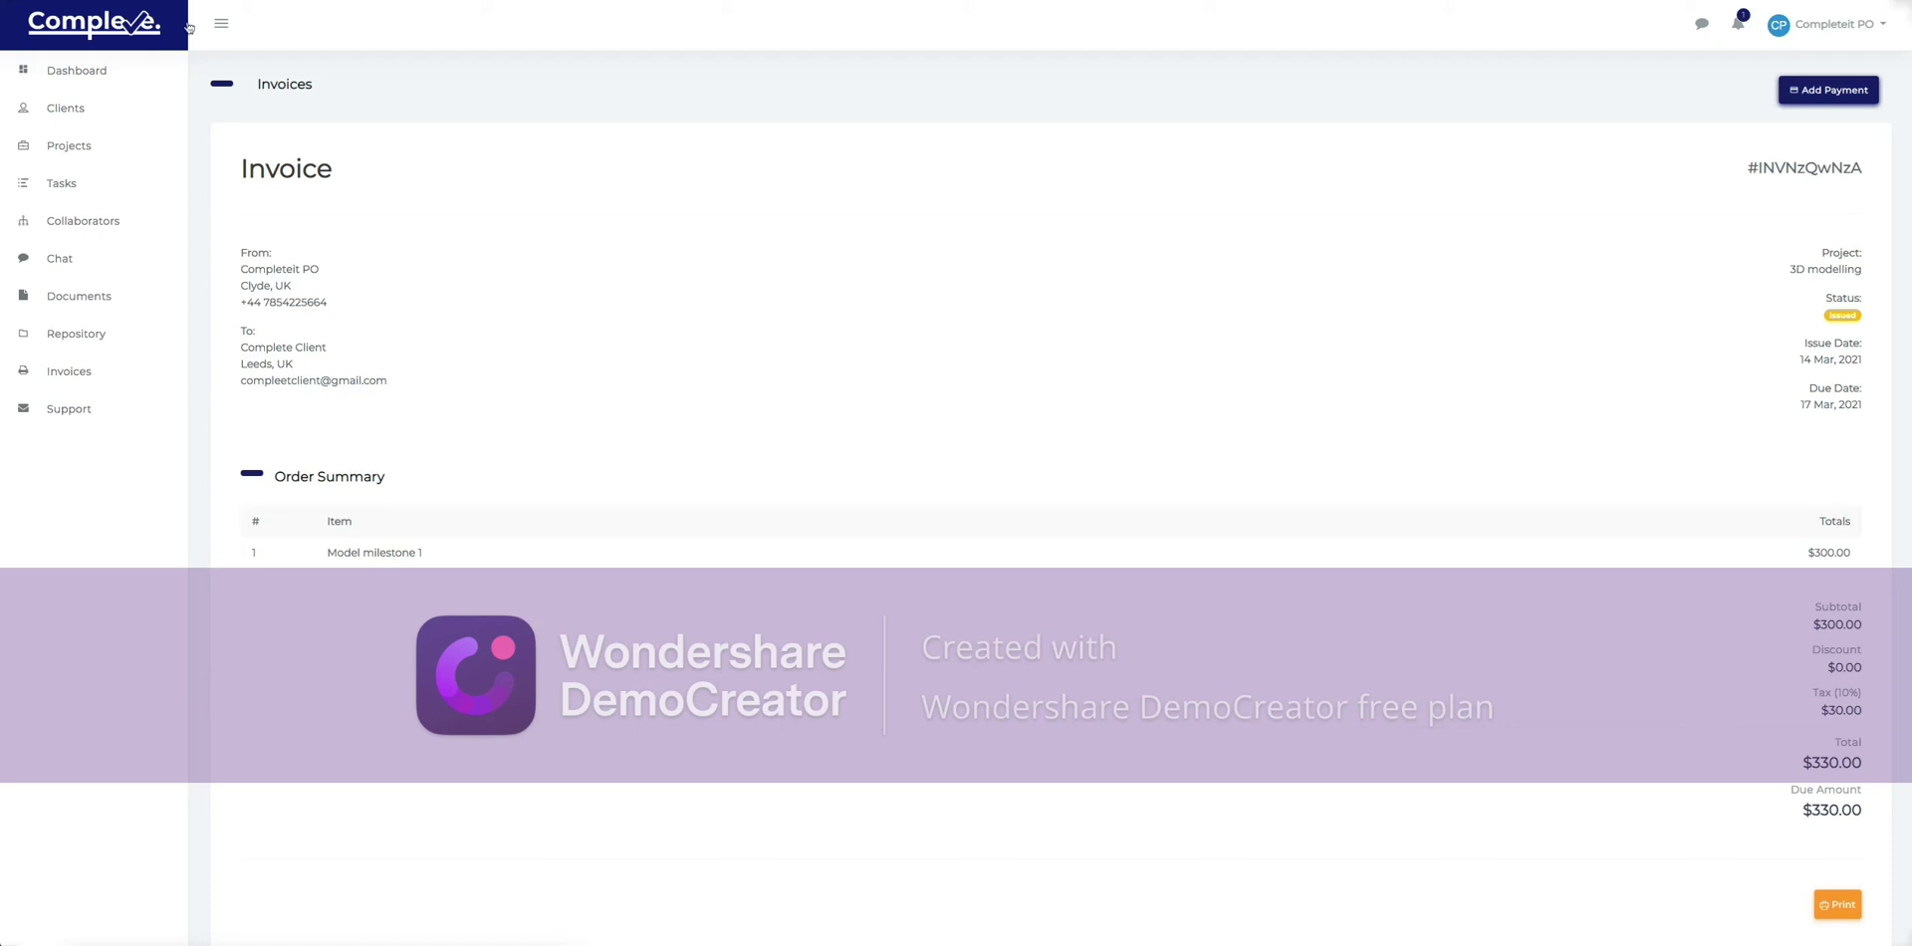
click(103, 383)
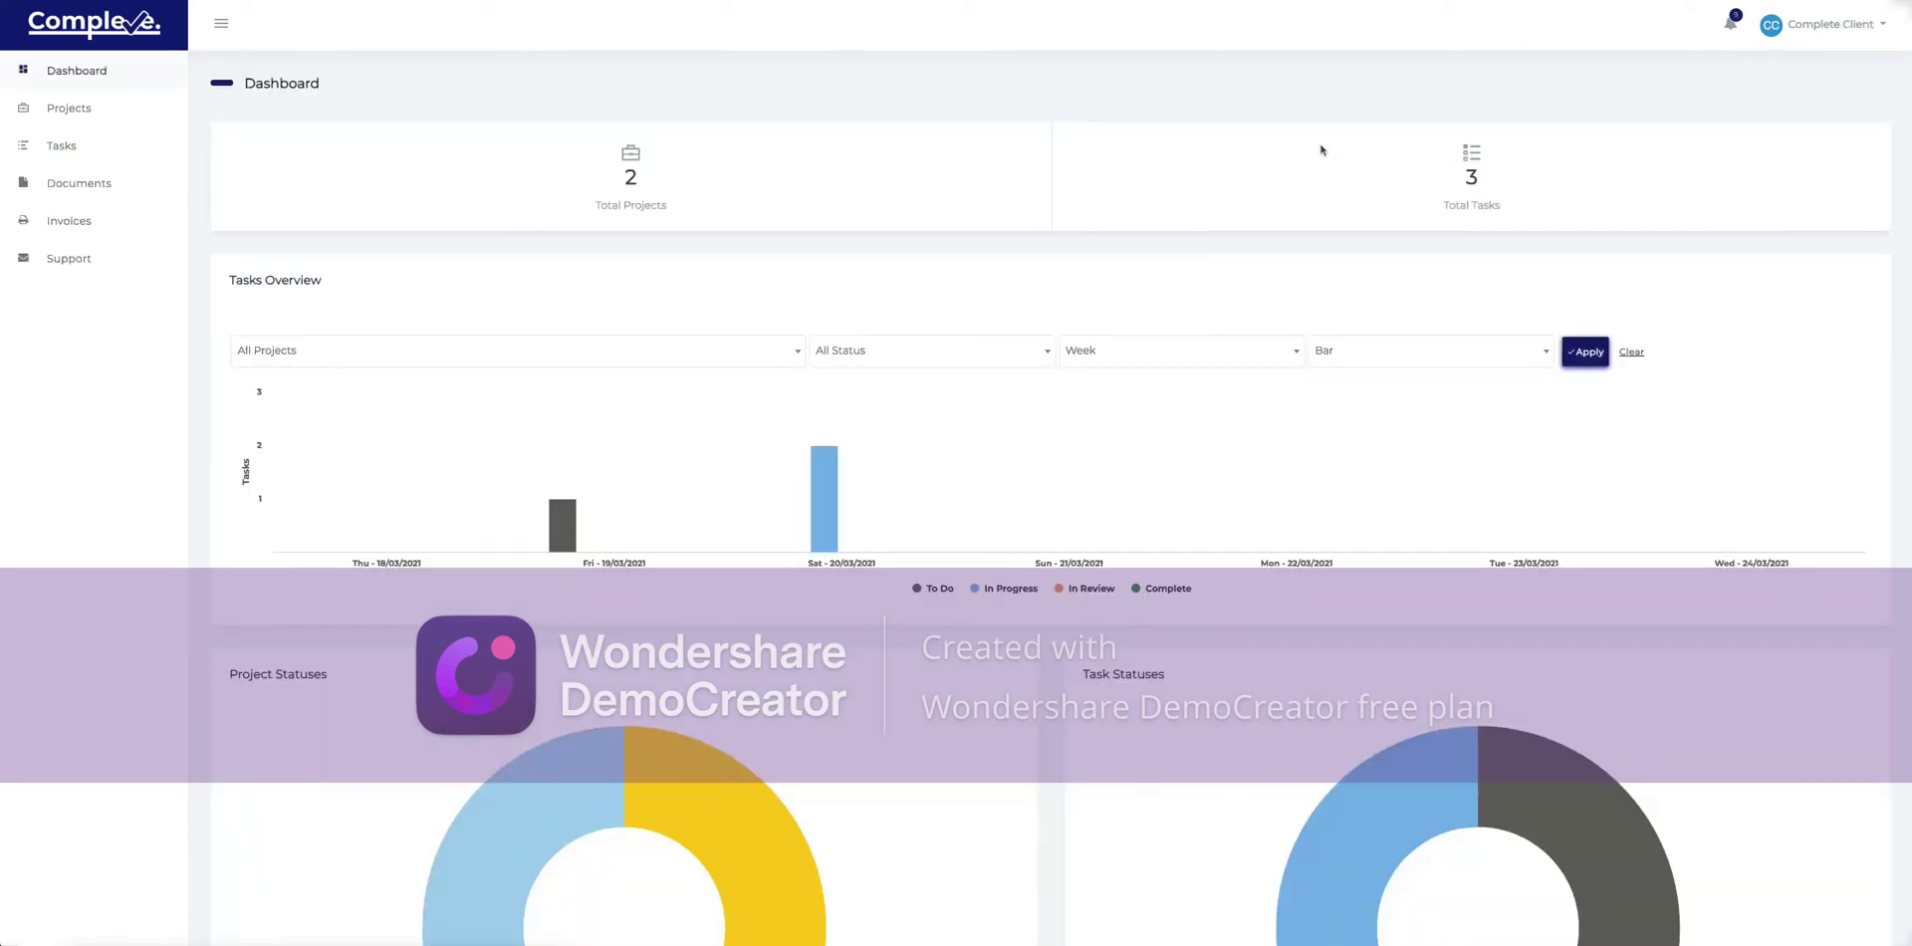
View the account options and the notifications in the client's account.
click(1835, 33)
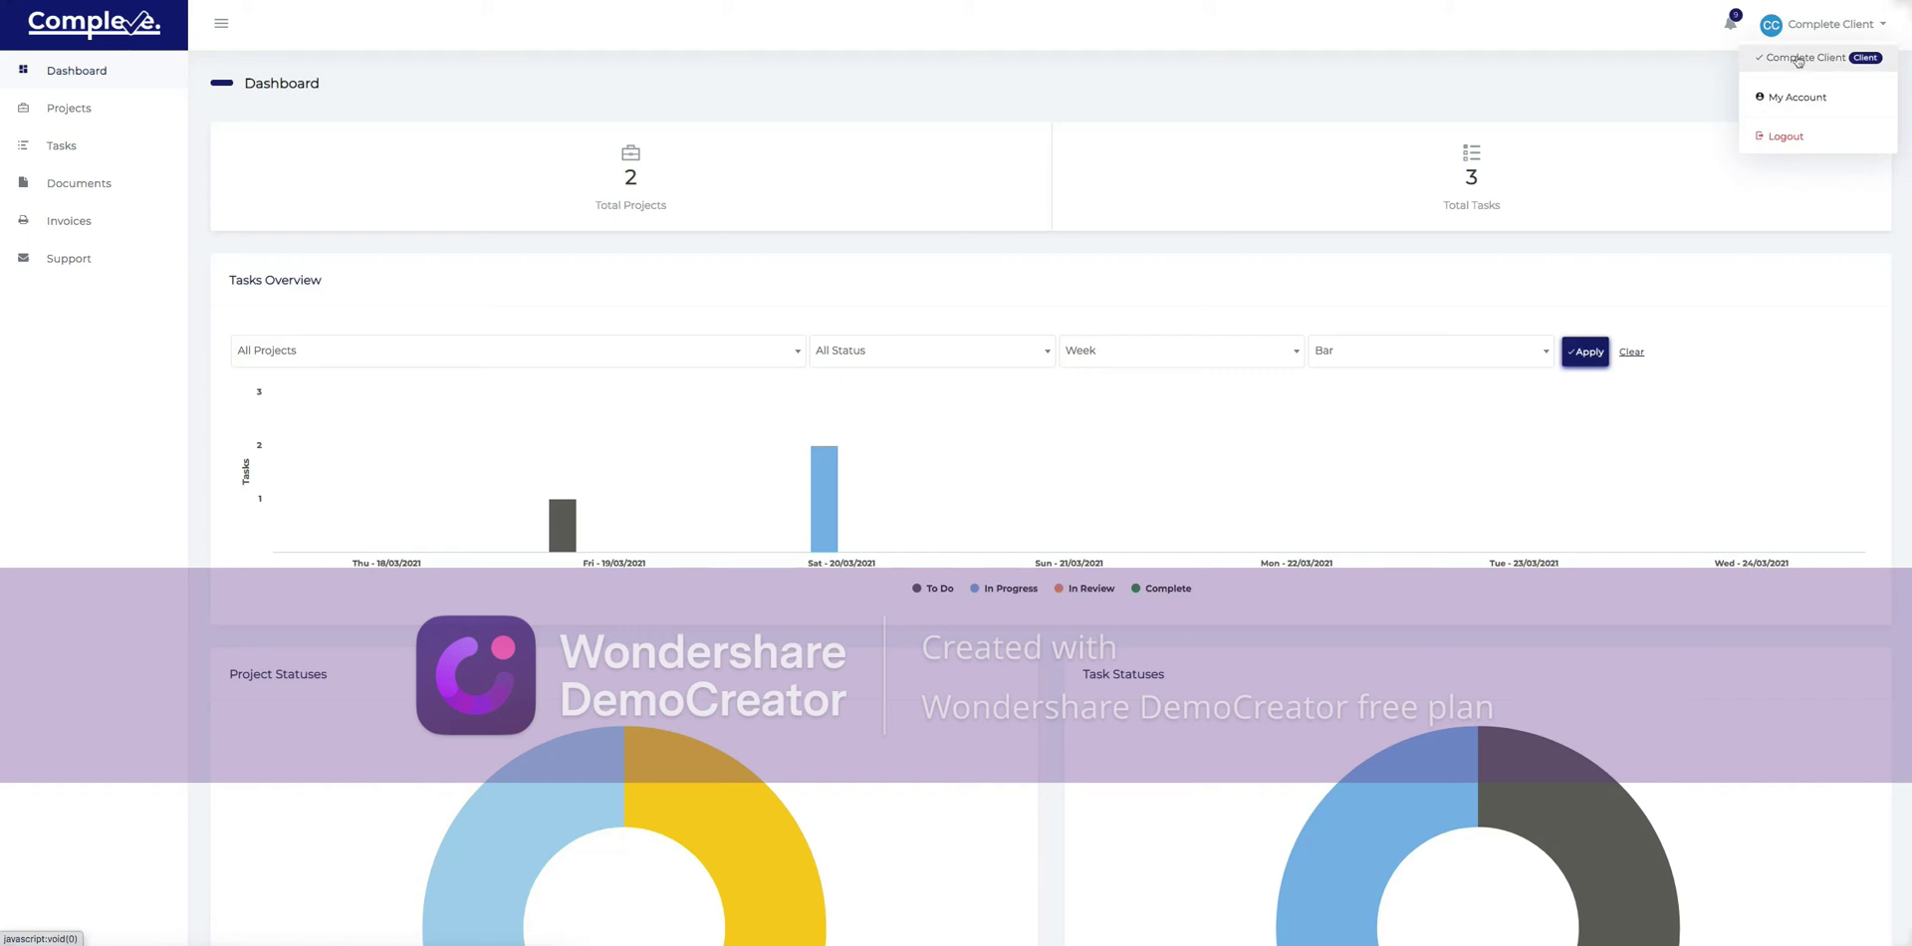
click(1740, 33)
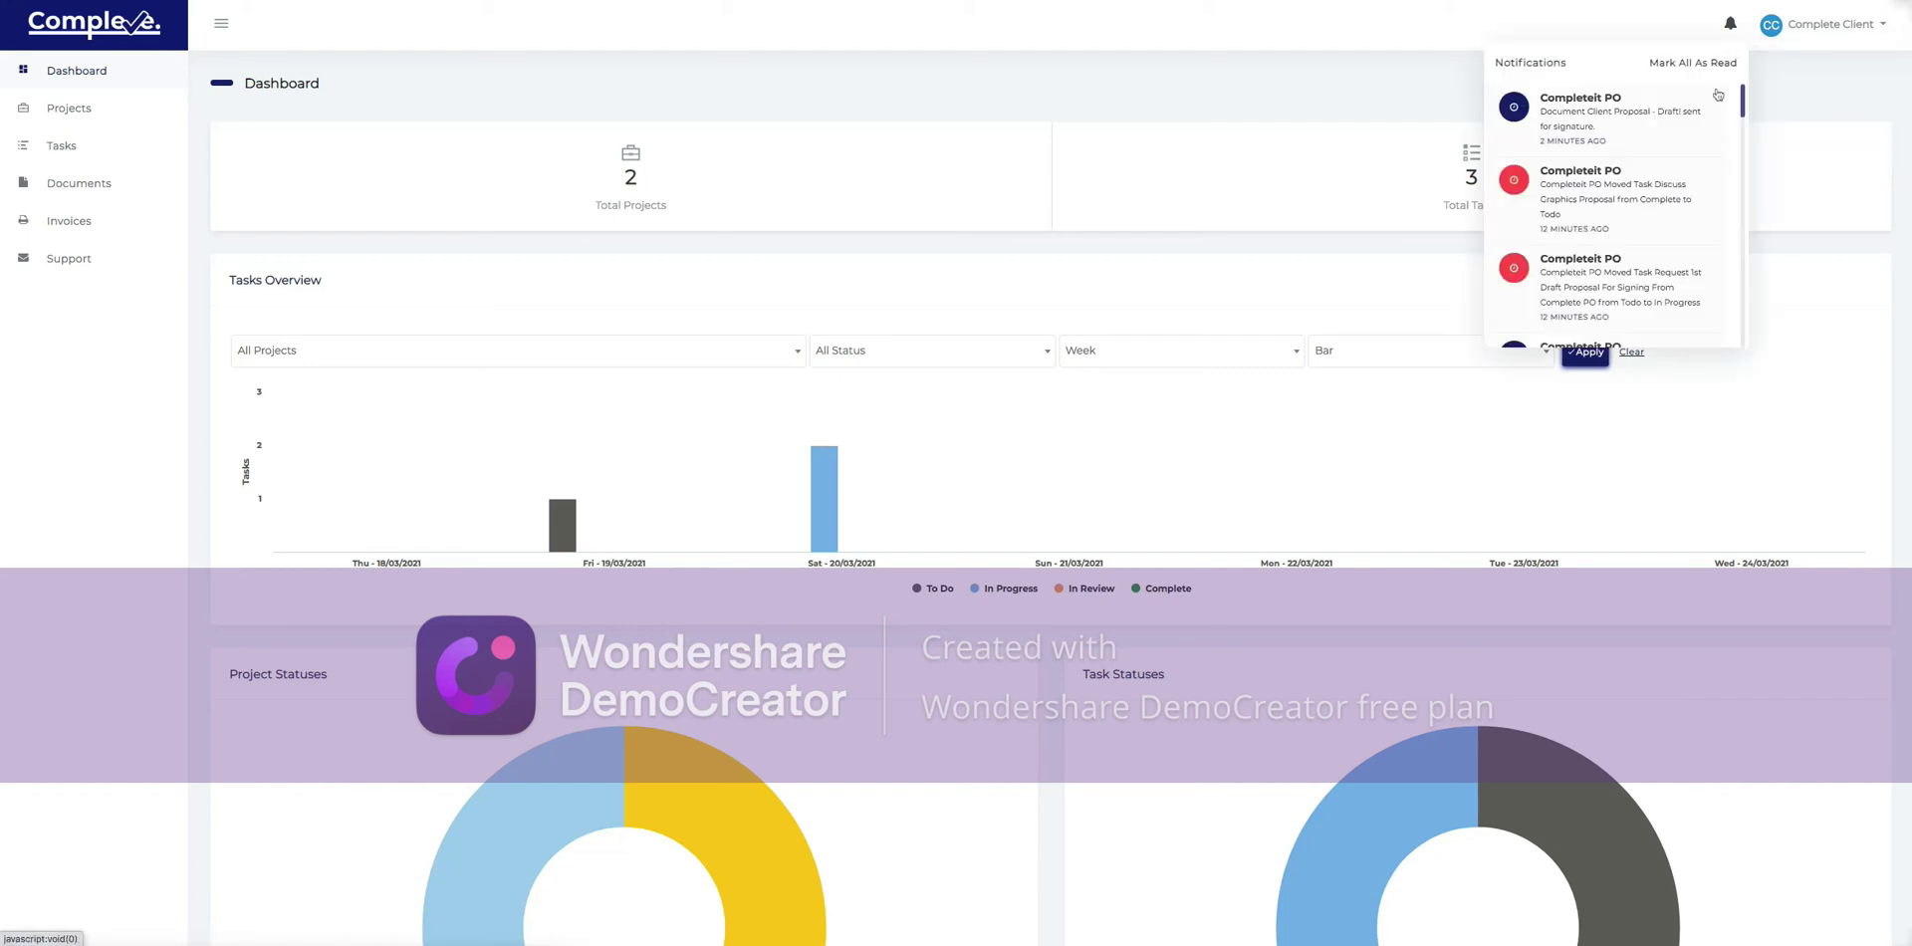
drag(1739, 103, 1760, 123)
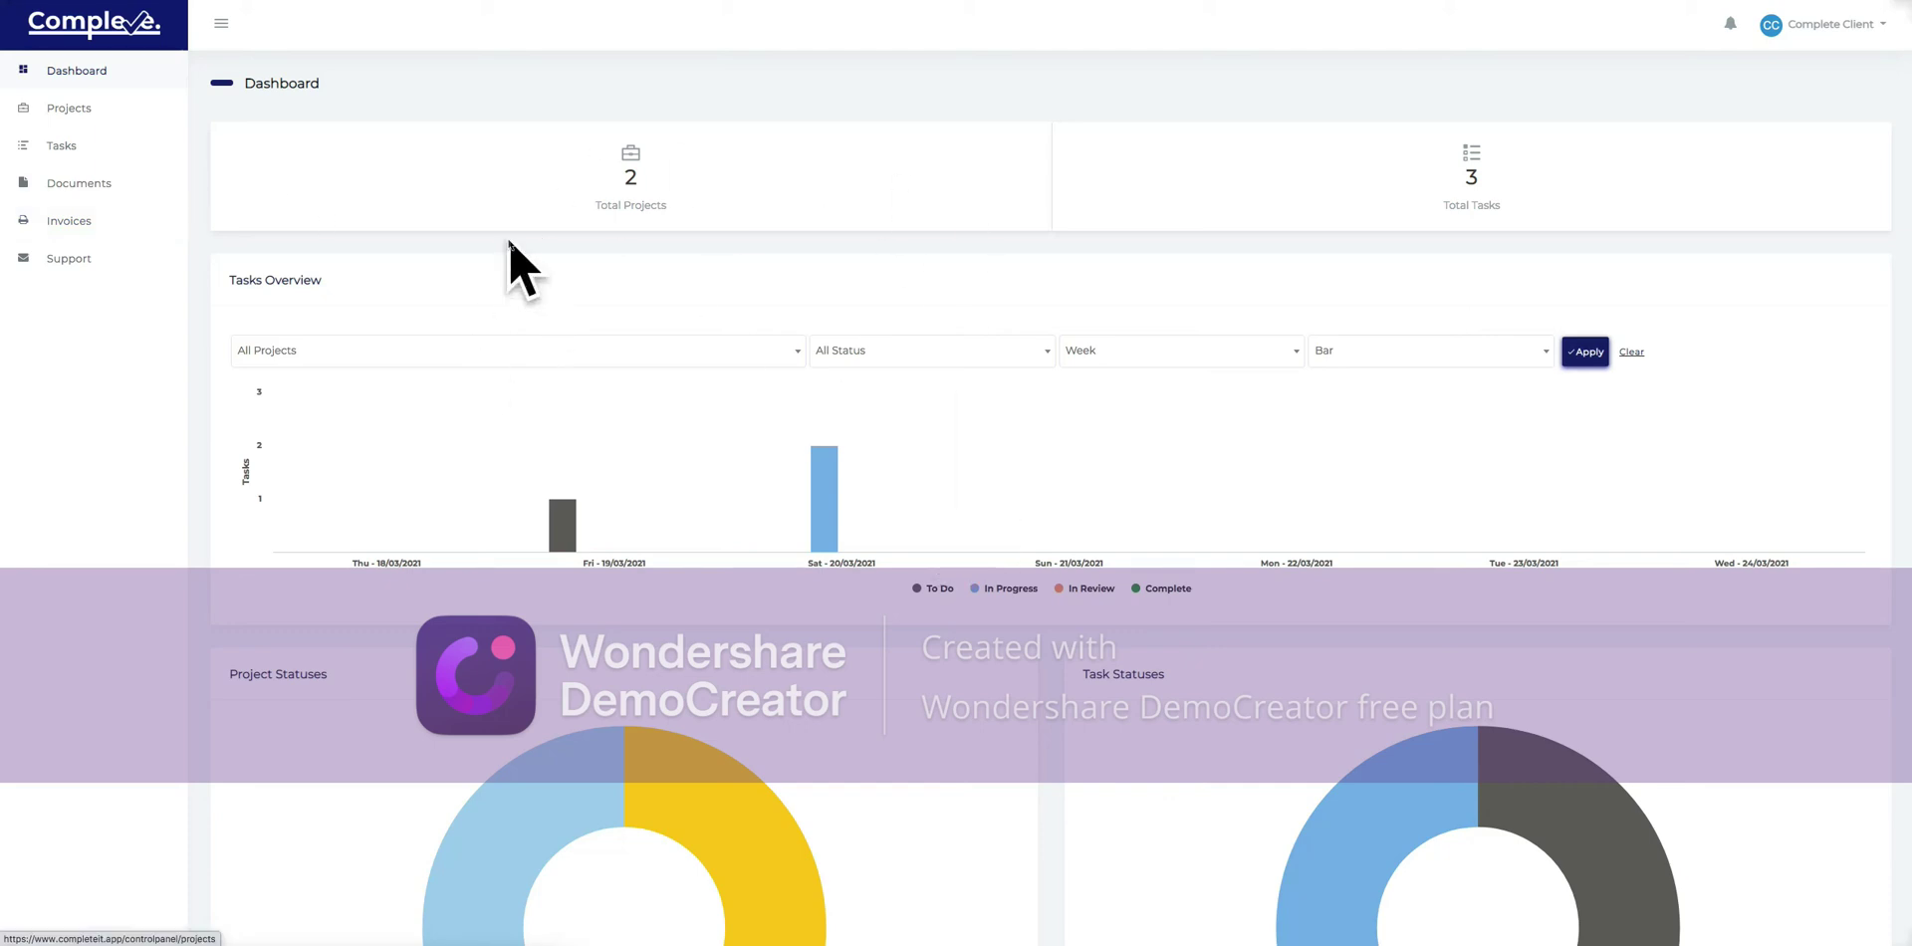
Open "Client Proposal - Draft!" from the client's documents for signing, save a drawn client signature, and close it without submitting.
click(100, 194)
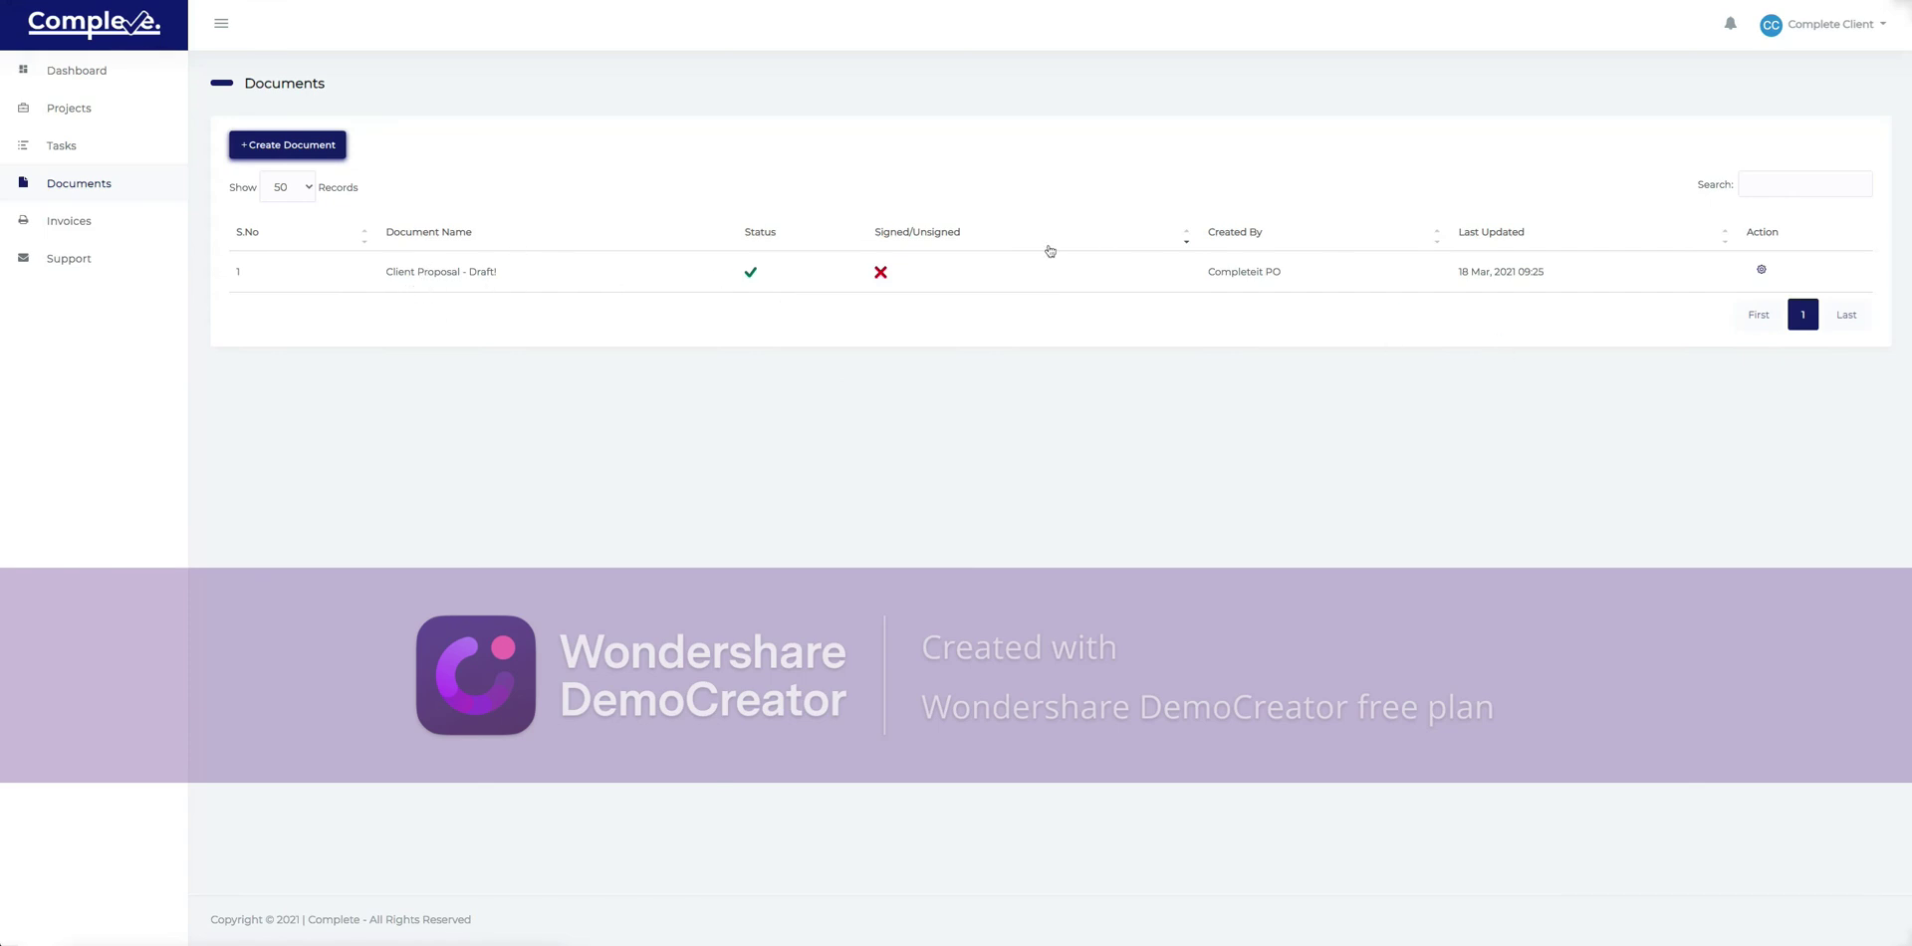
click(1760, 269)
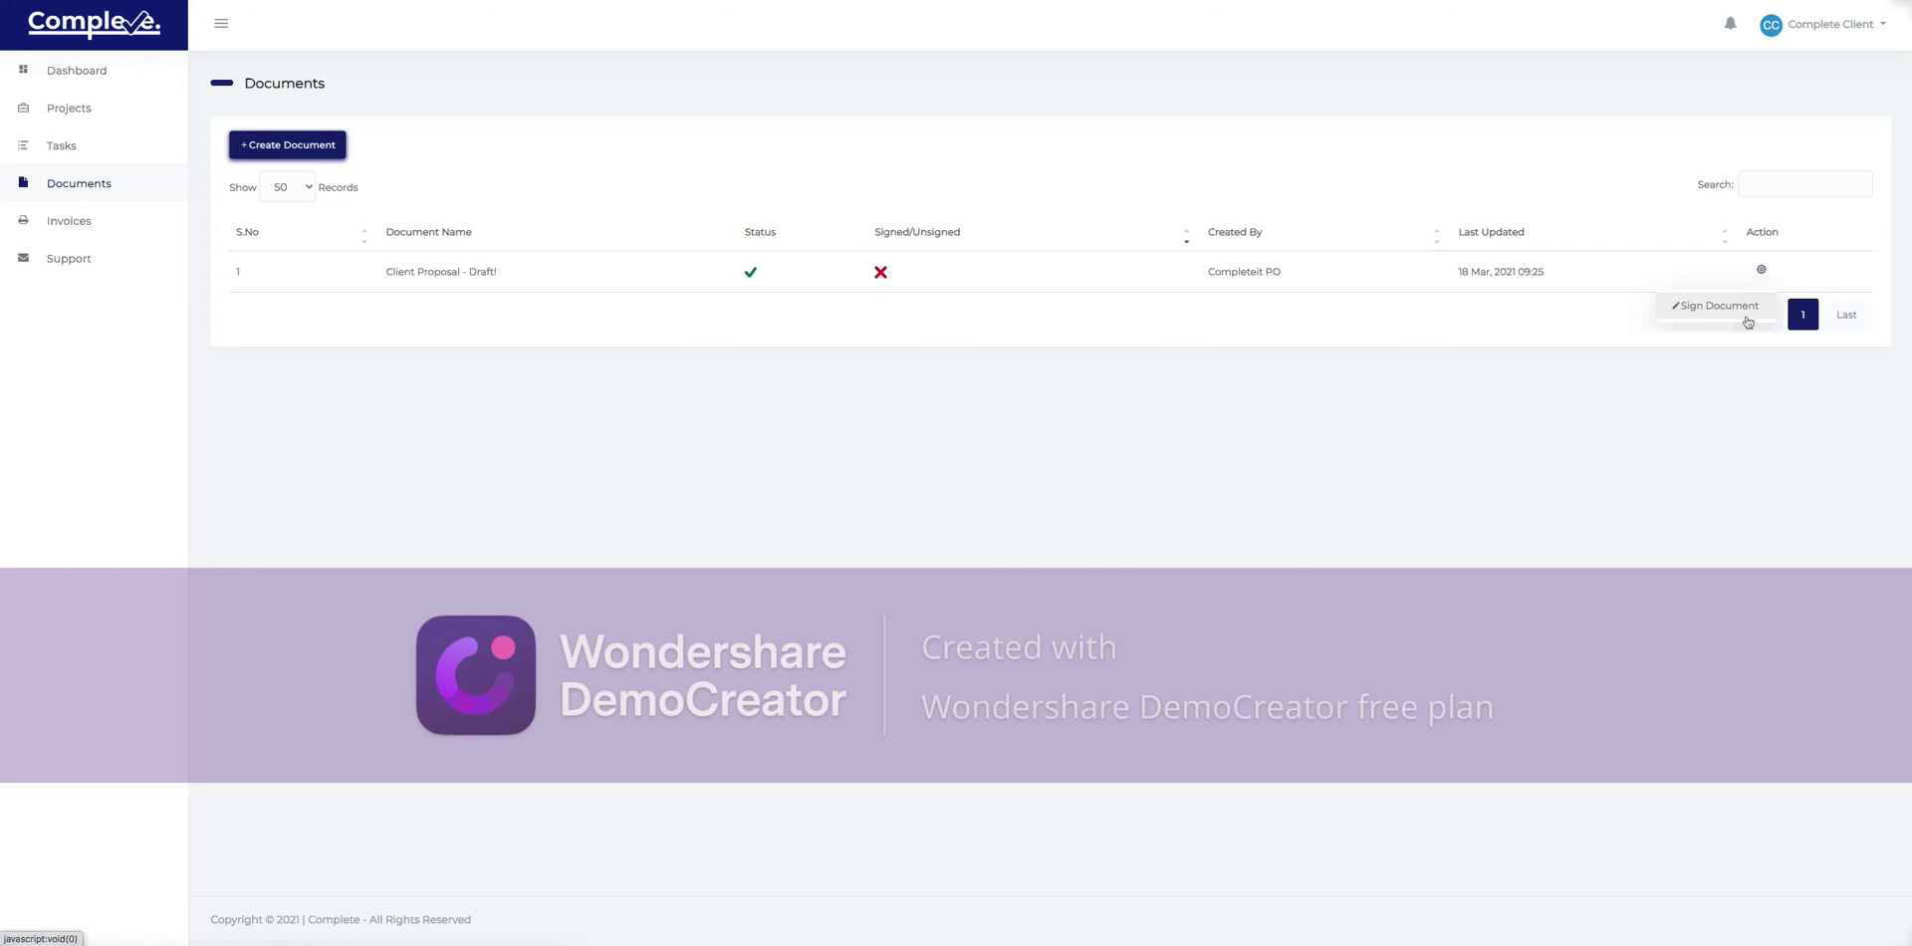
click(1746, 317)
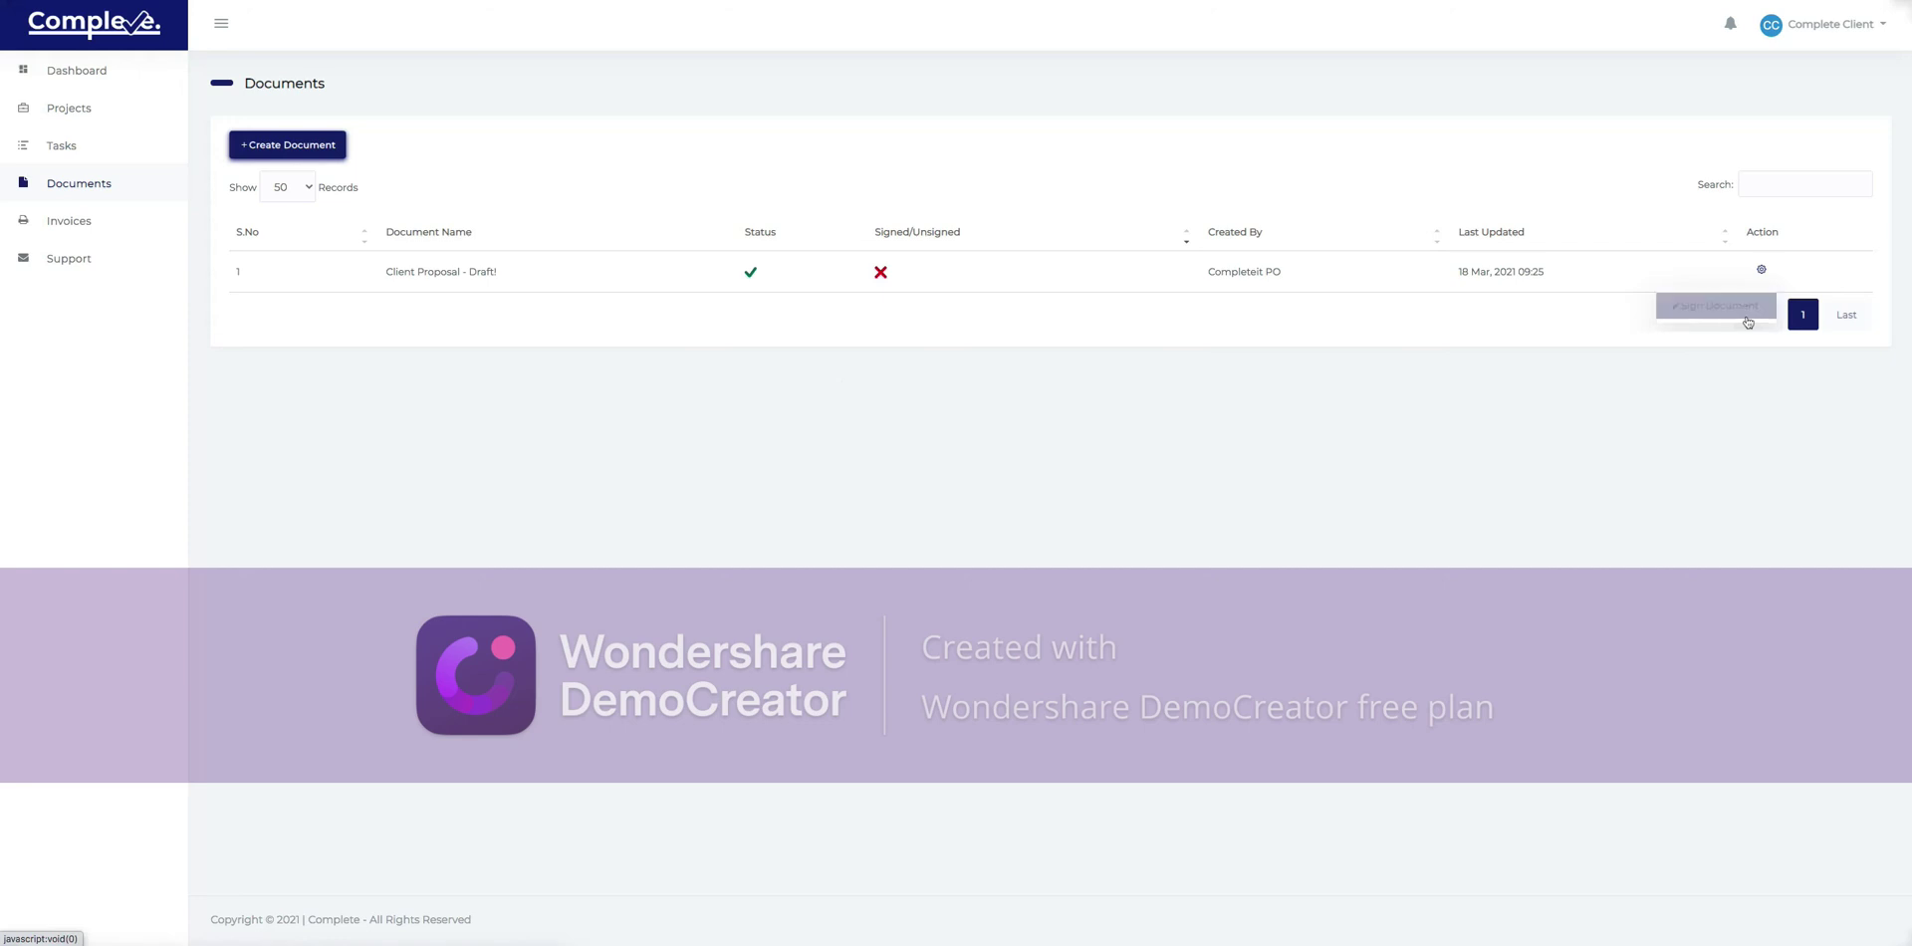
scroll(1091, 482, down, 3)
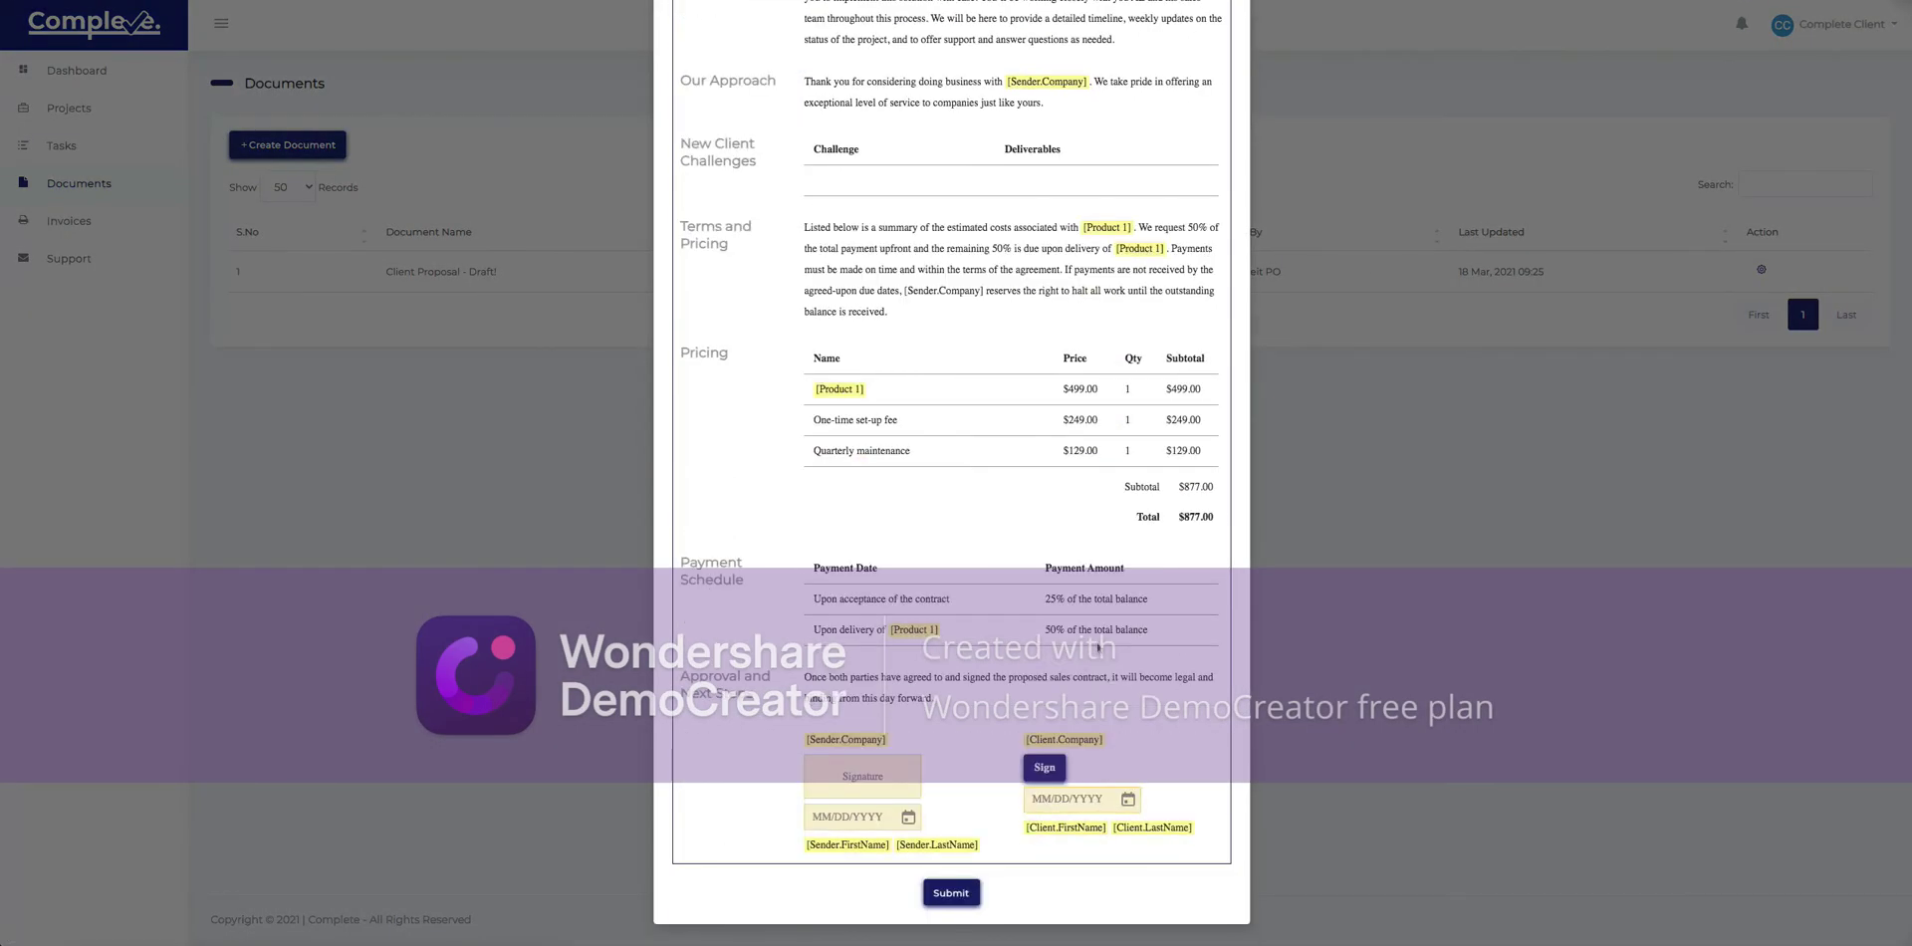
click(1045, 767)
click(843, 244)
drag(842, 245, 996, 261)
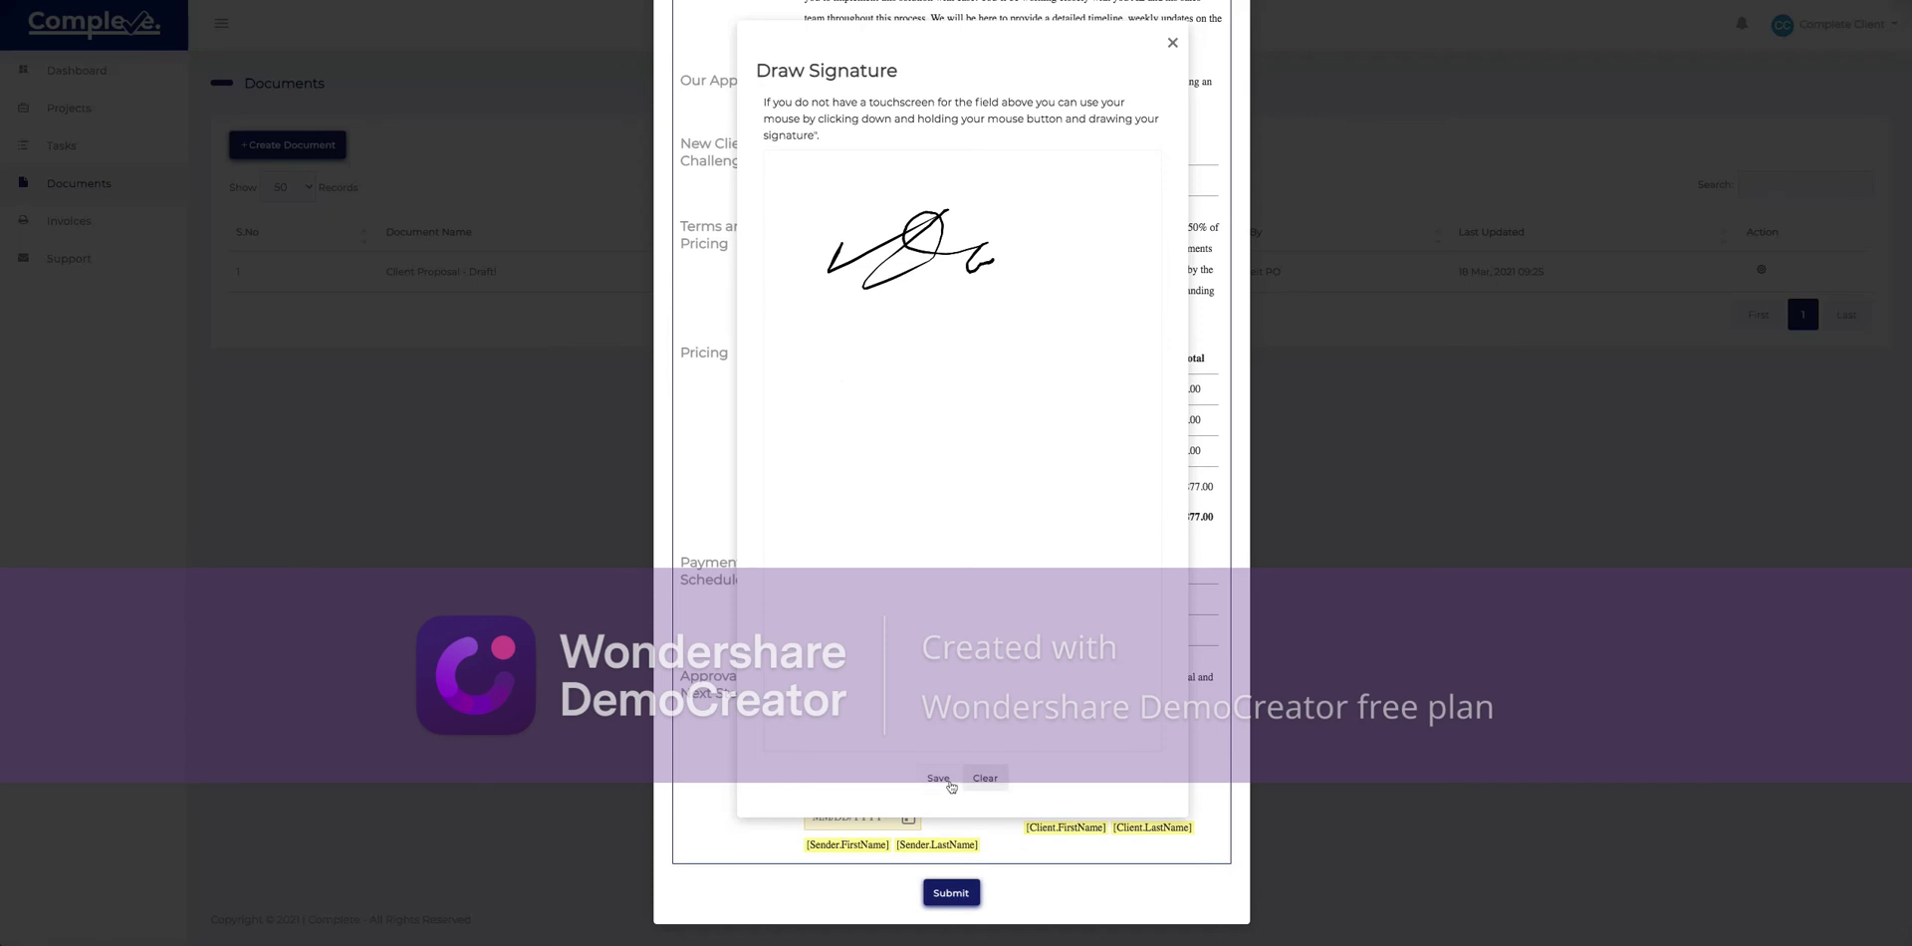
click(949, 783)
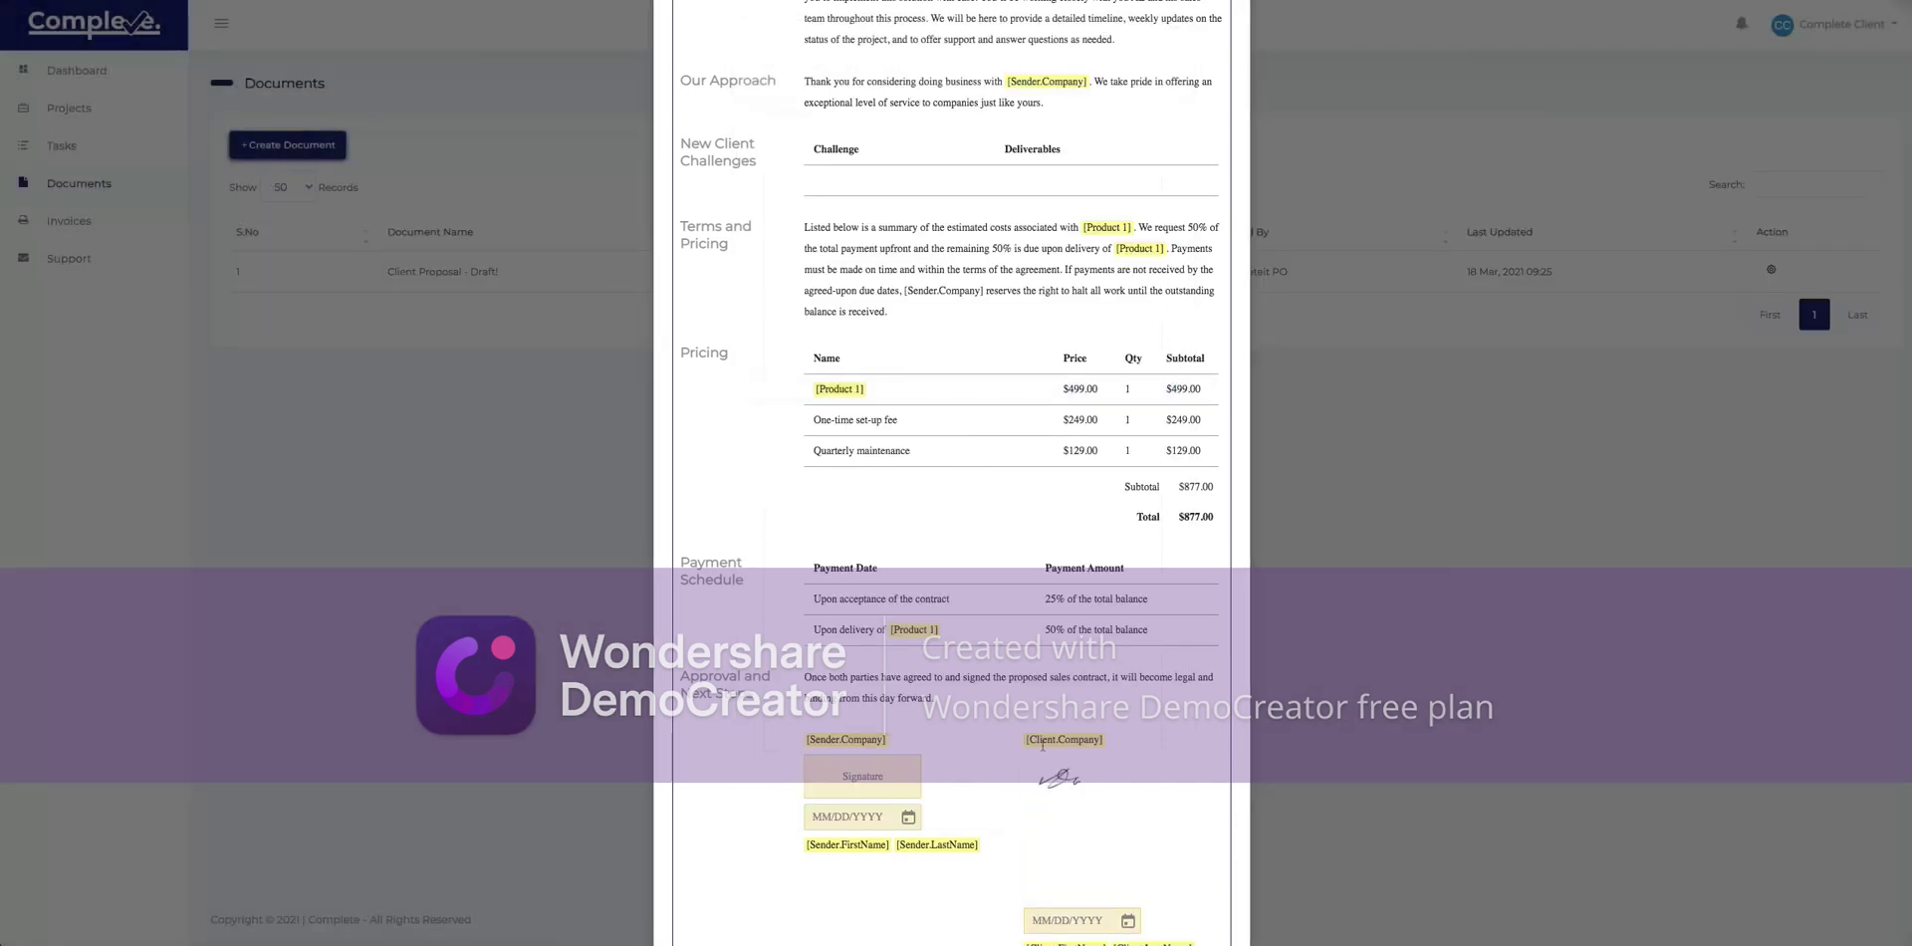
scroll(1165, 390, up, 3)
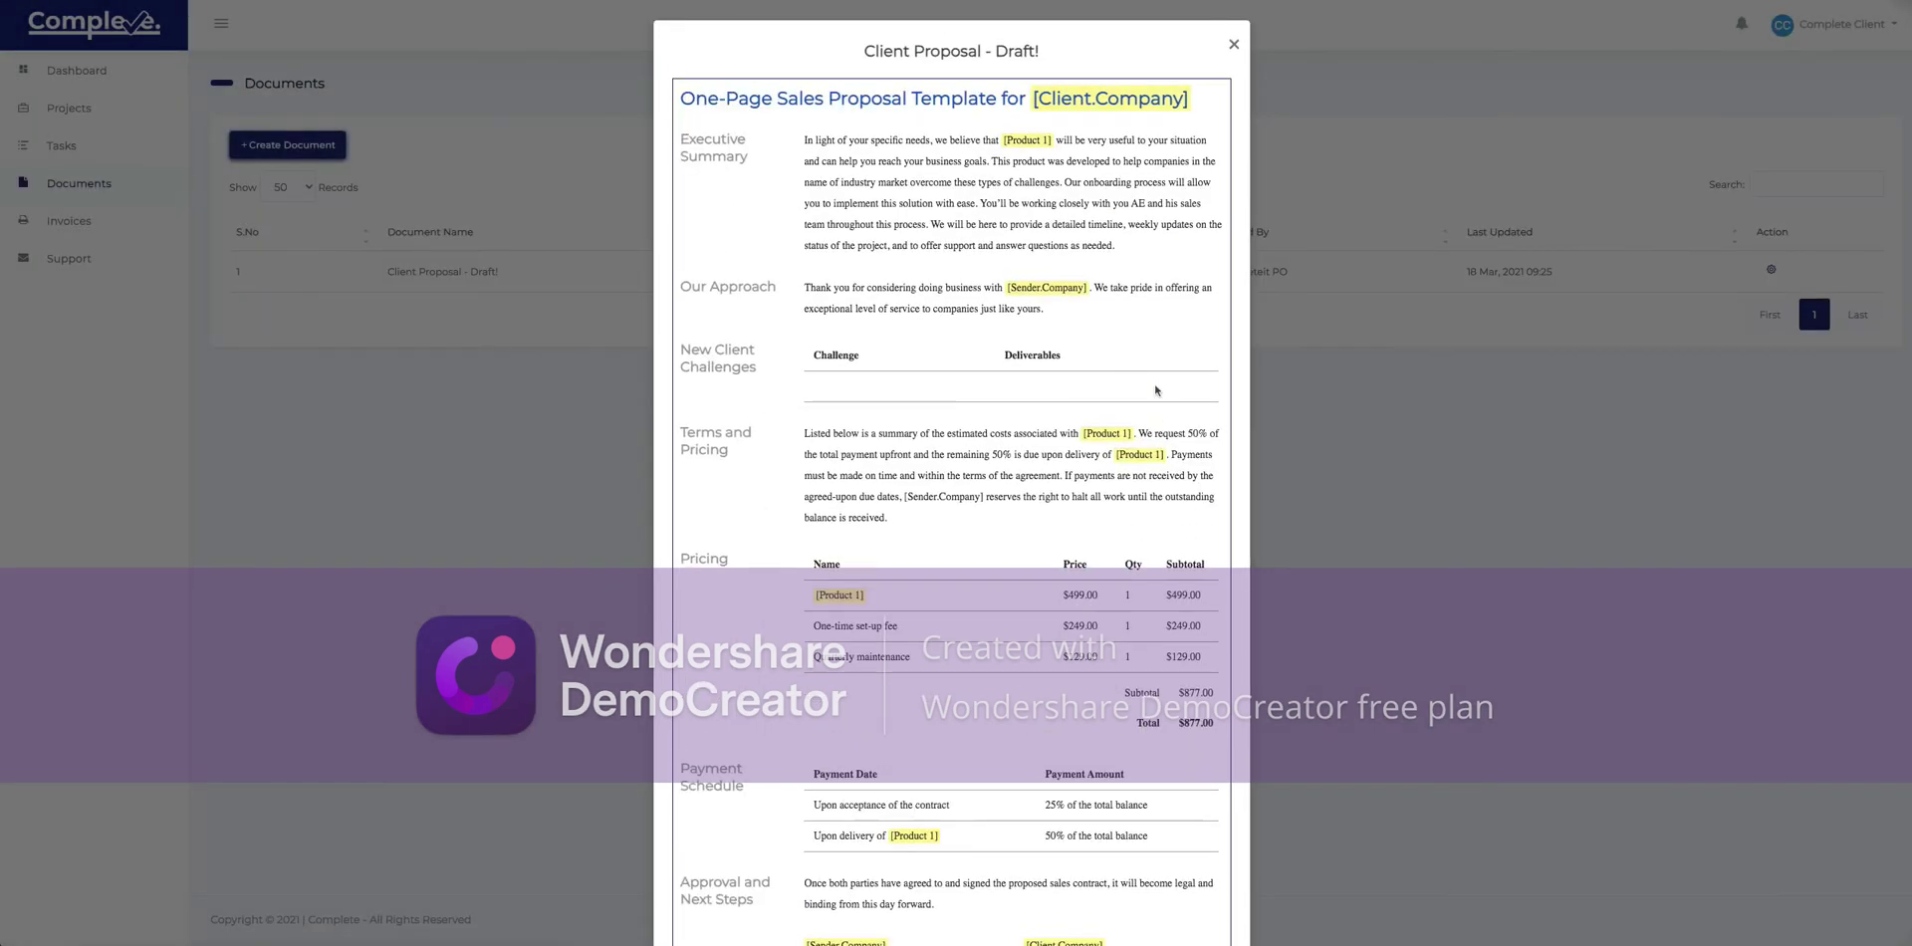
click(1234, 44)
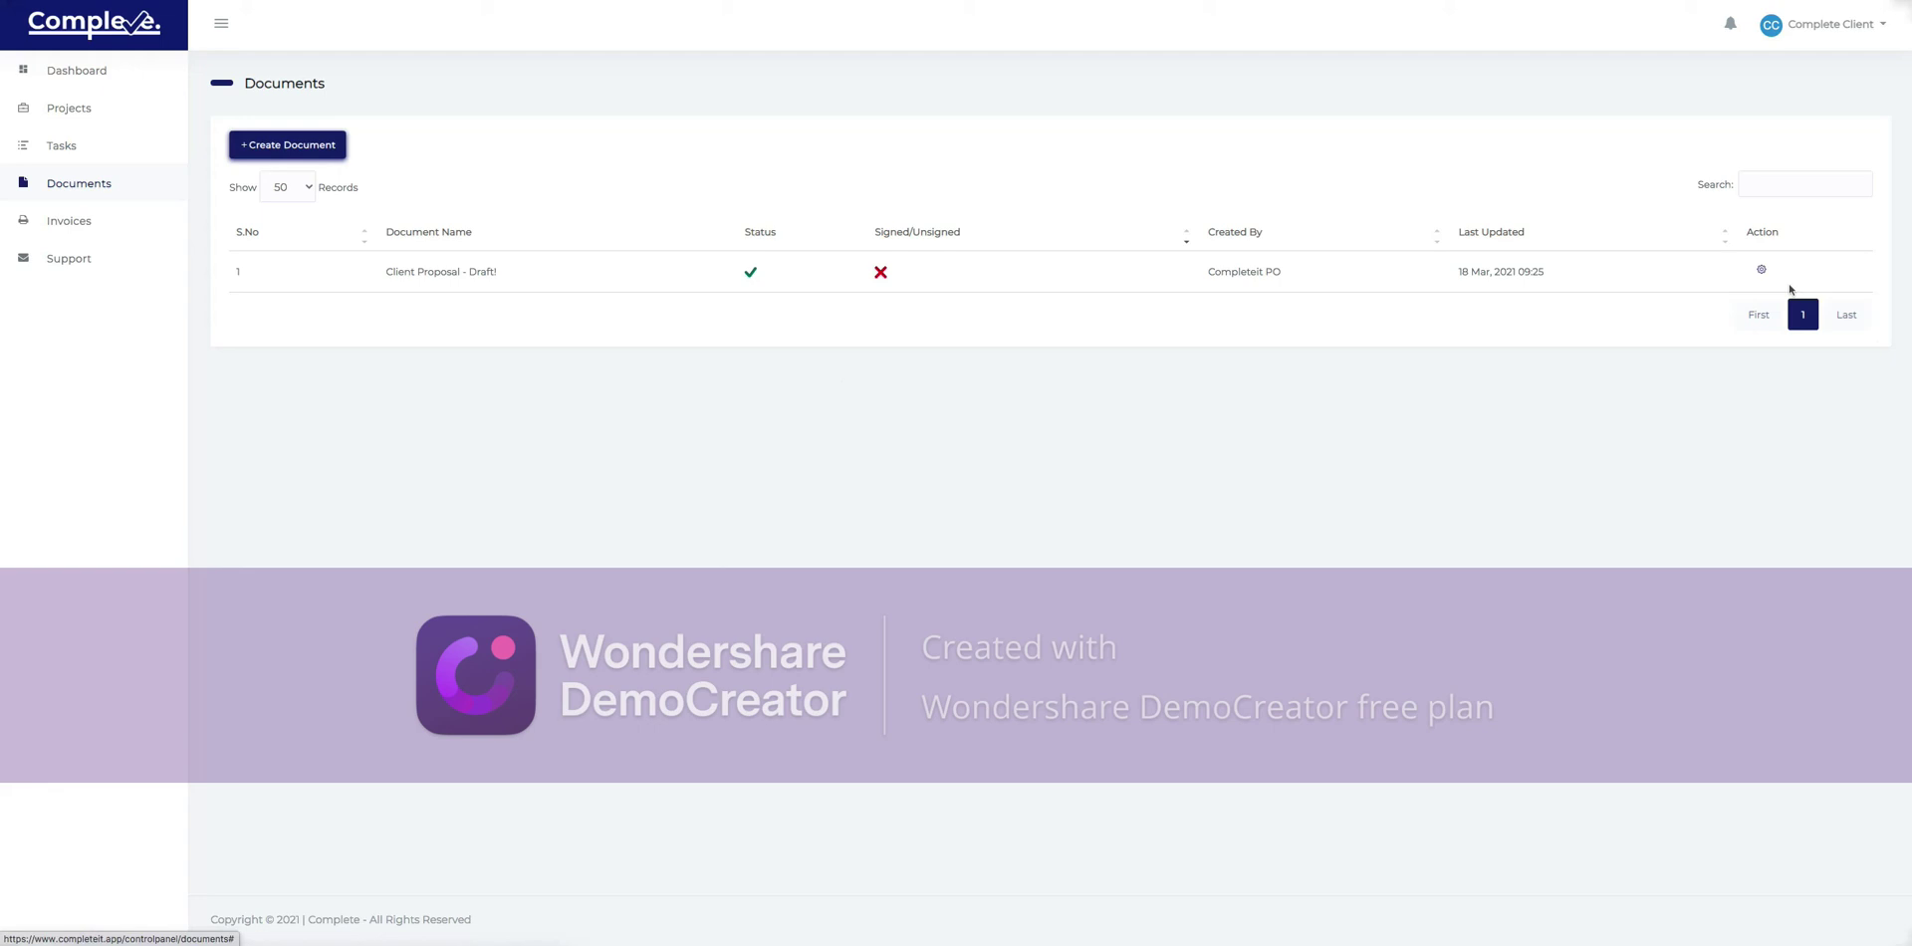
Sign the "Client Proposal - Draft!" document with a hand-drawn client signature and submit it.
click(1760, 270)
click(1739, 314)
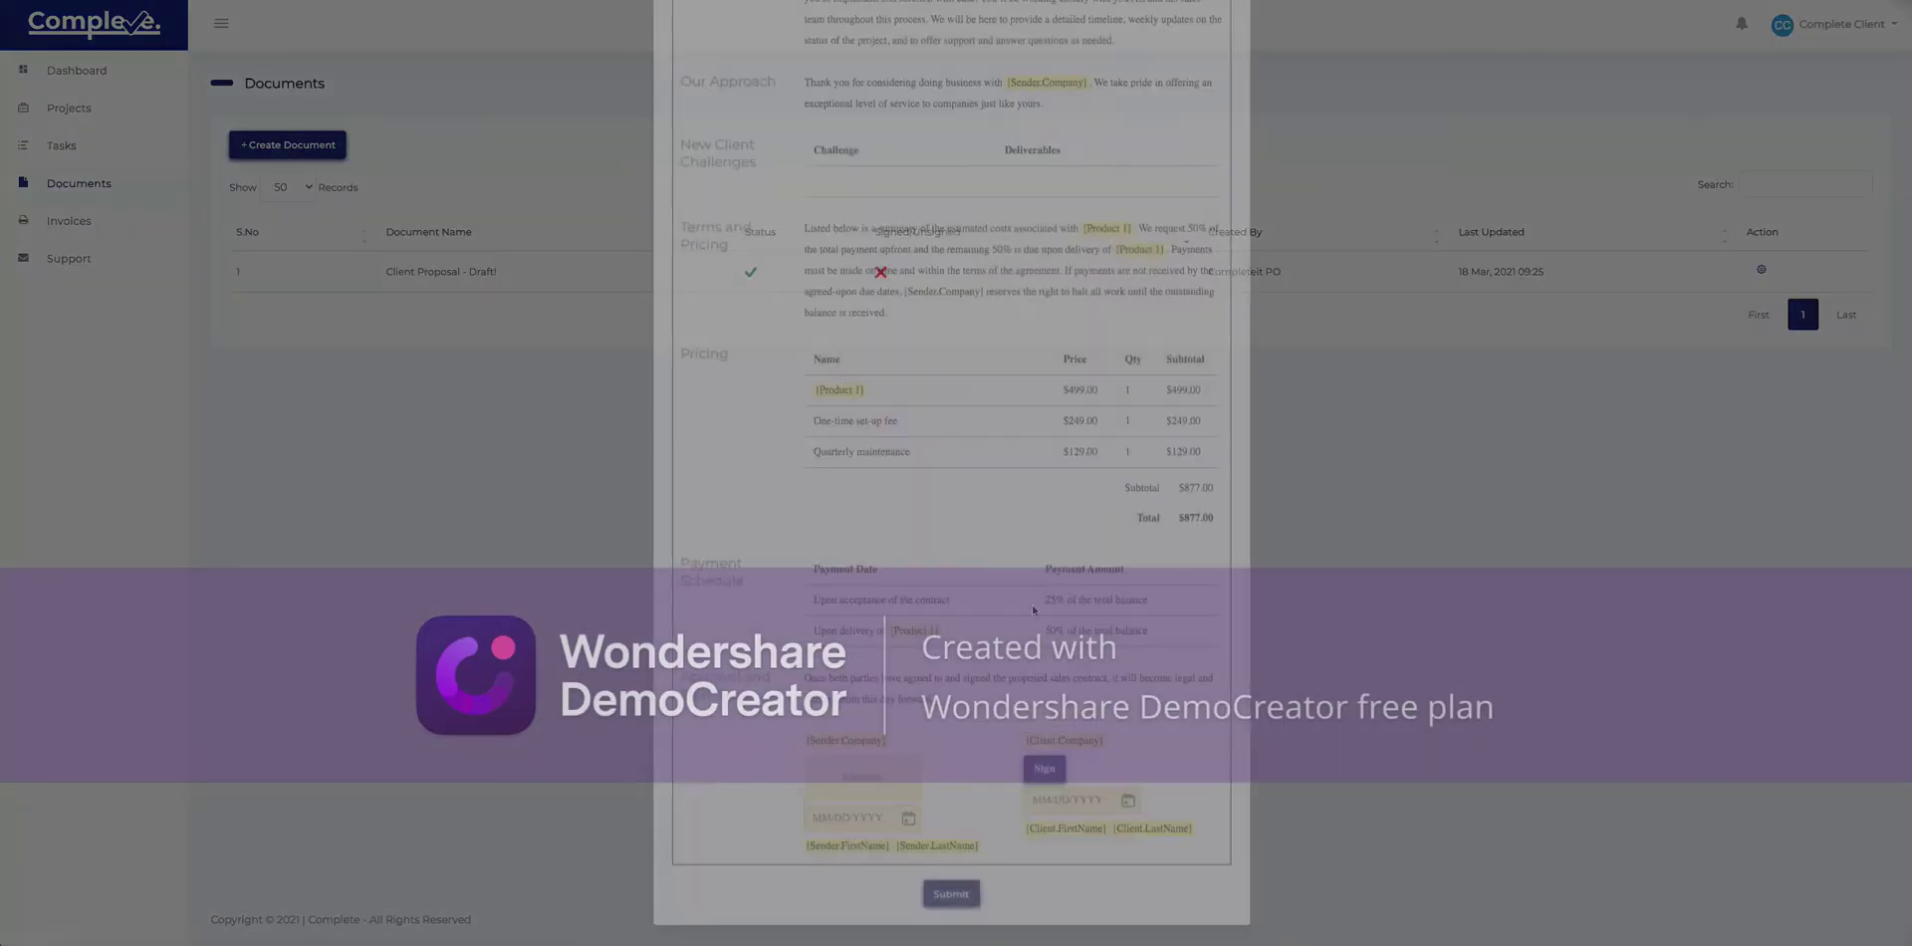
click(1043, 768)
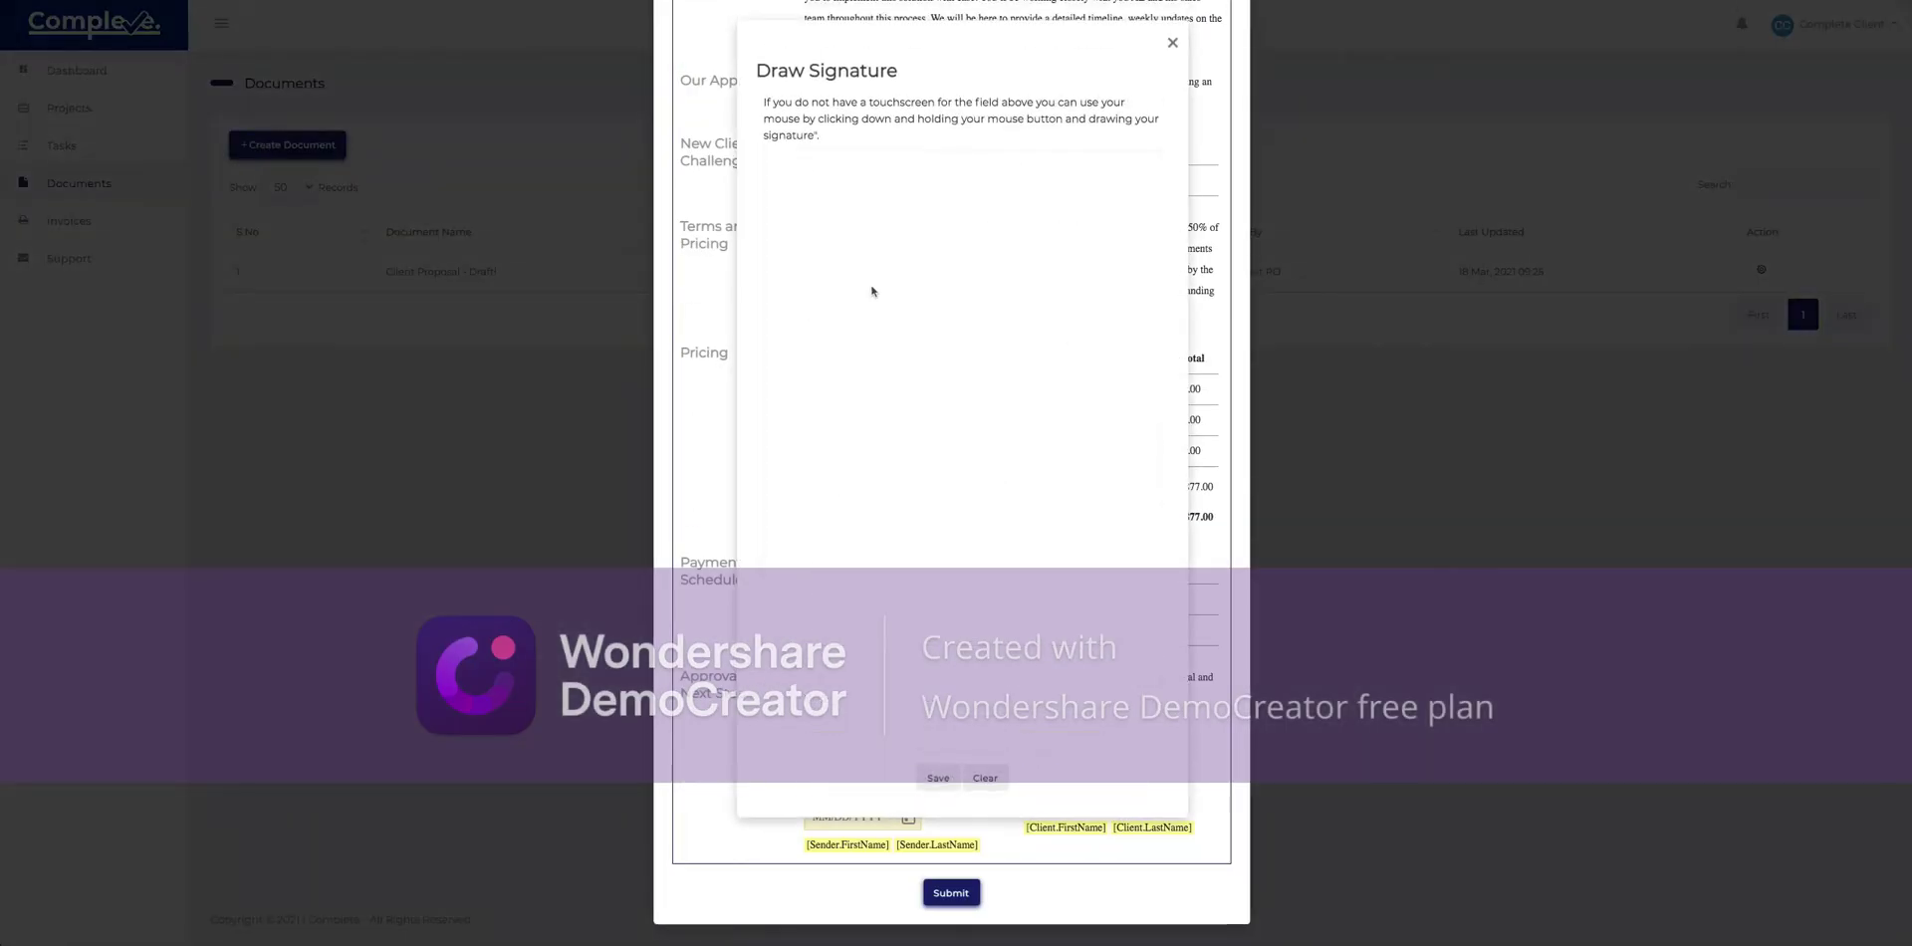
mouse_move(854, 239)
mouse_down()
mouse_move(1015, 278)
mouse_move(1010, 292)
mouse_up()
click(941, 776)
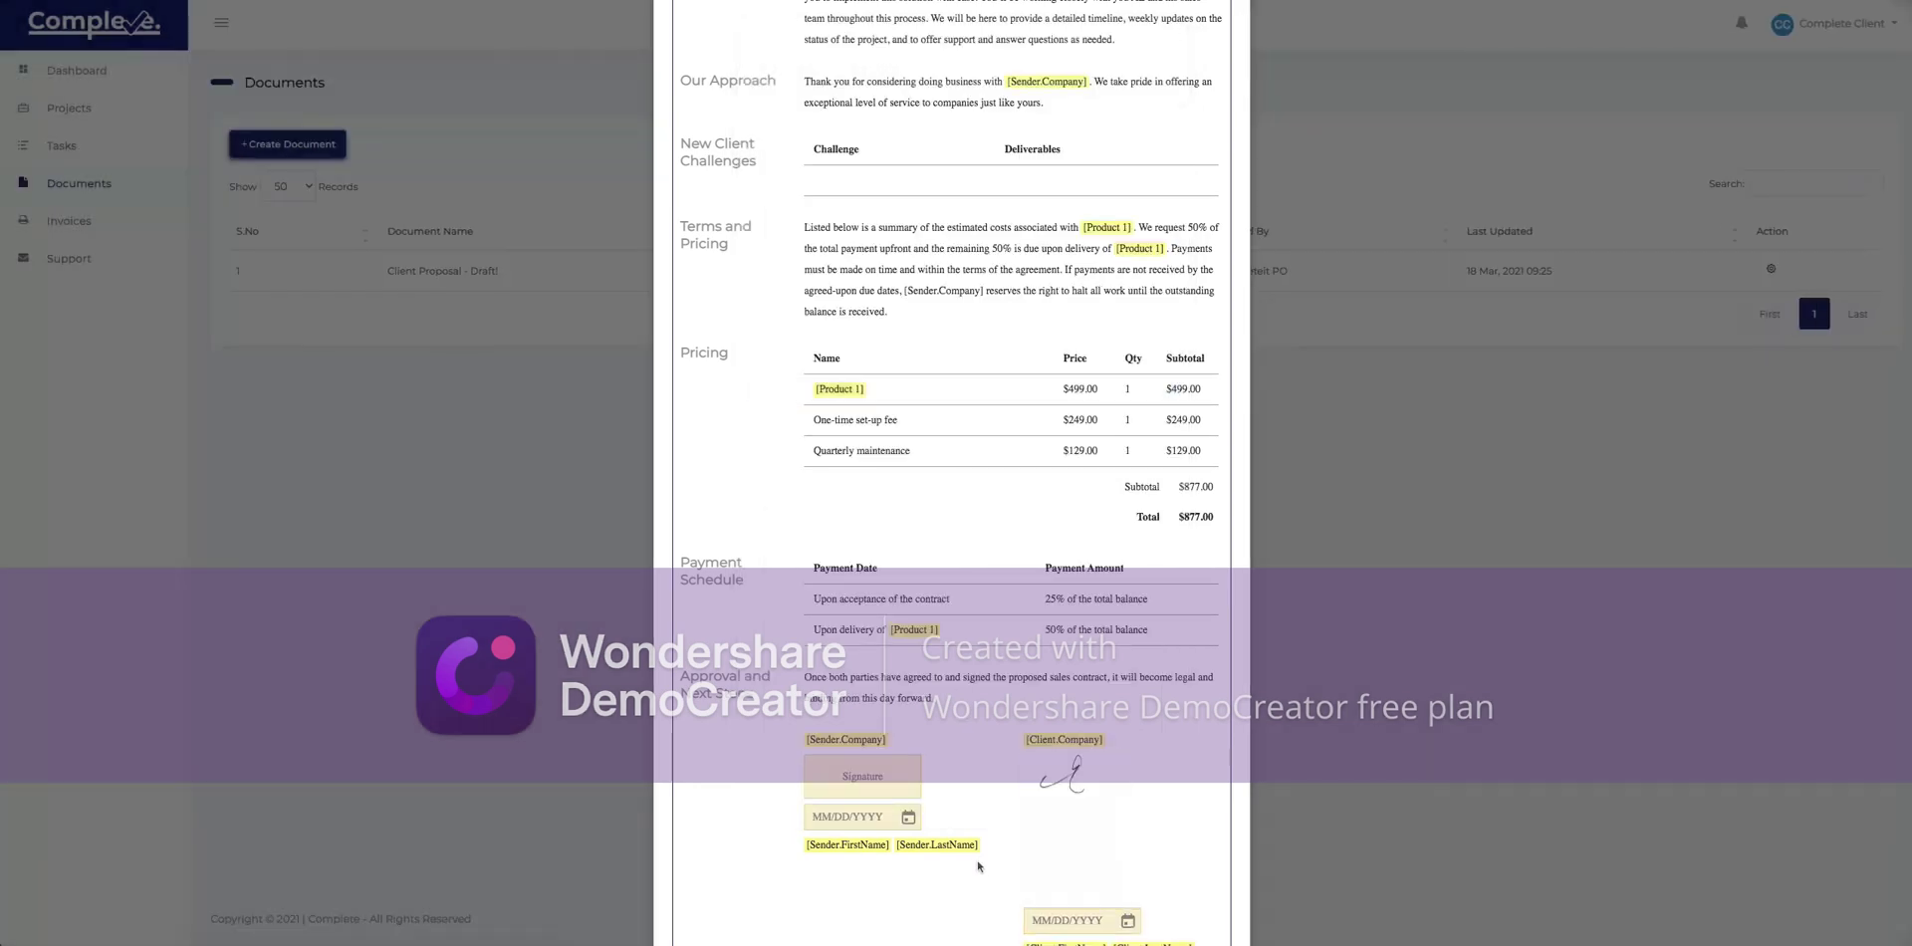
click(936, 895)
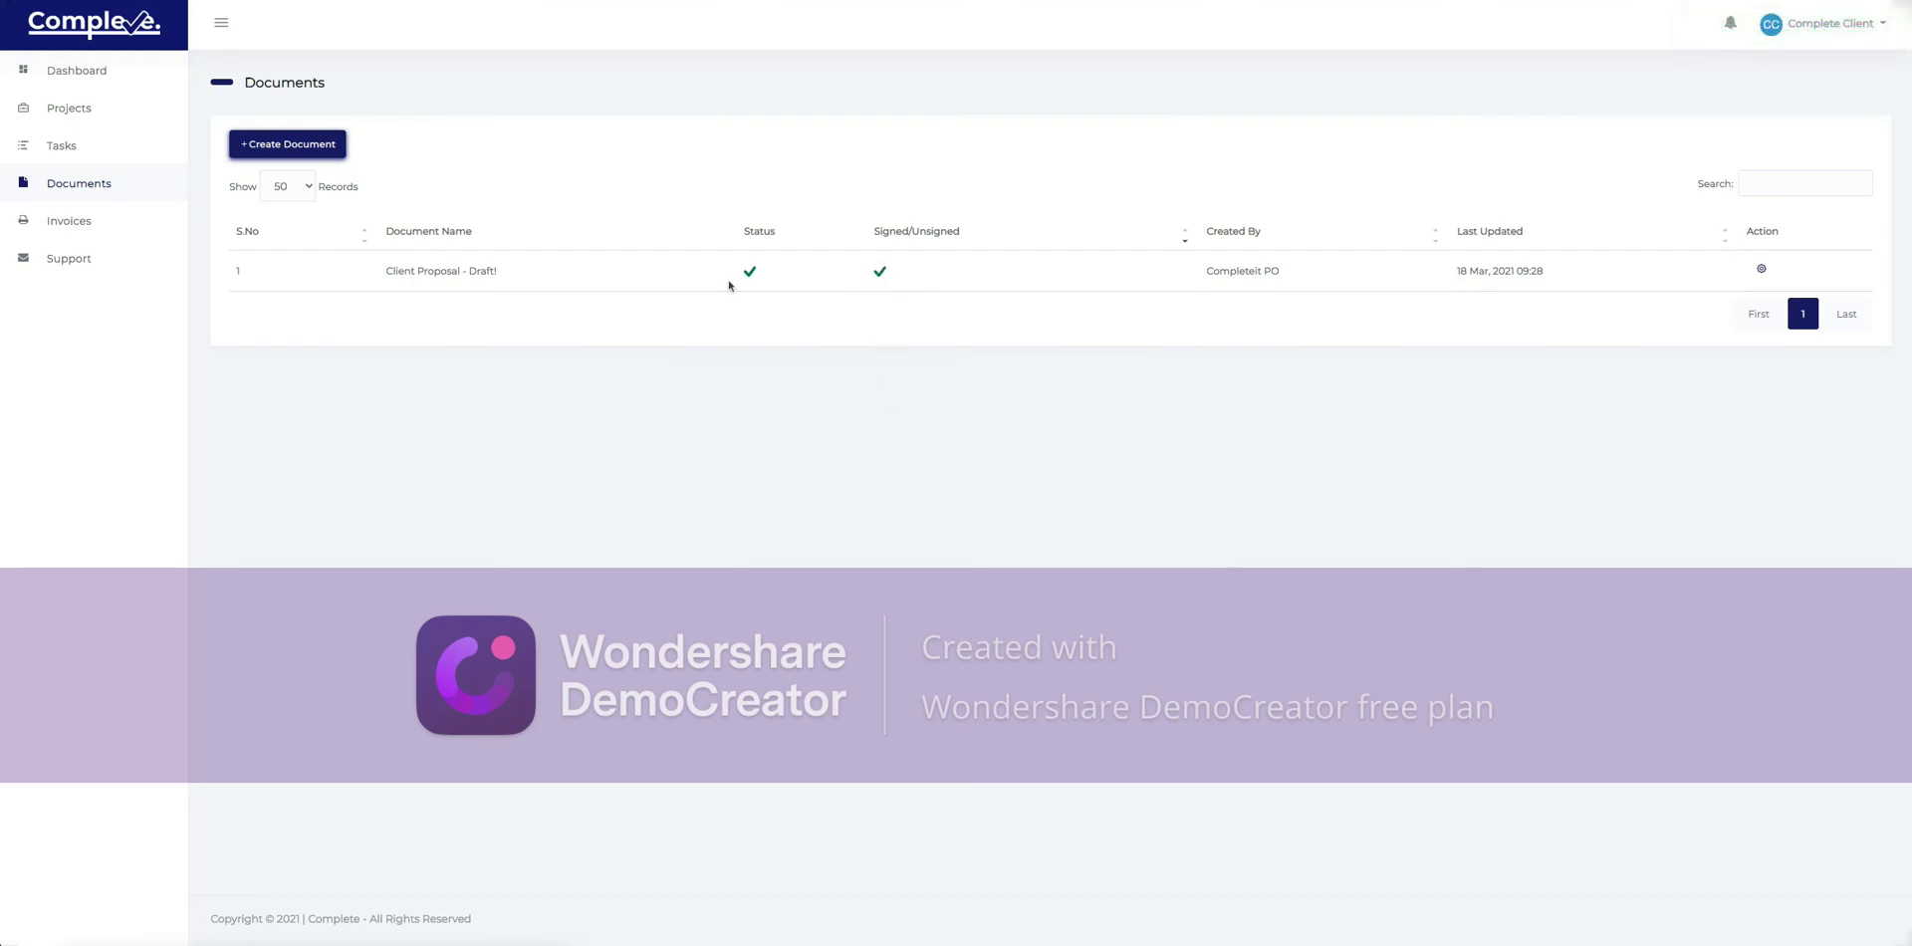
View the card payment page for the 3D modelling project's invoice, and go back without paying.
click(104, 227)
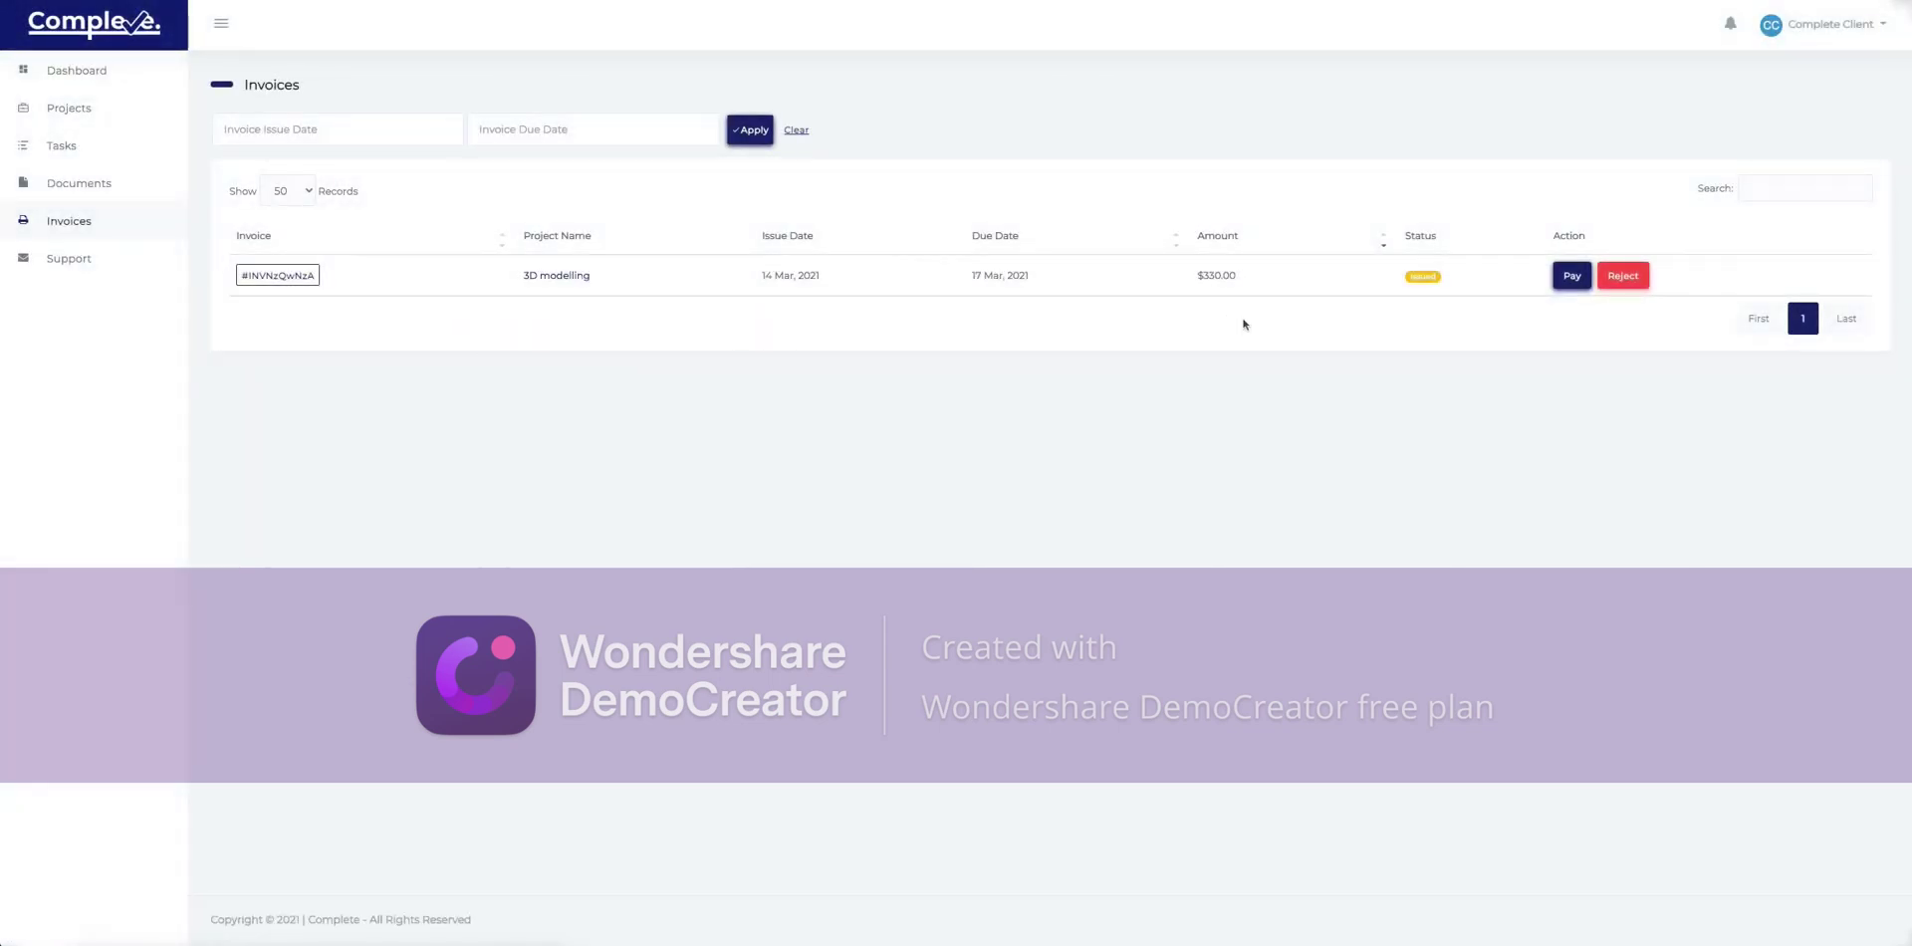
click(1572, 277)
click(976, 543)
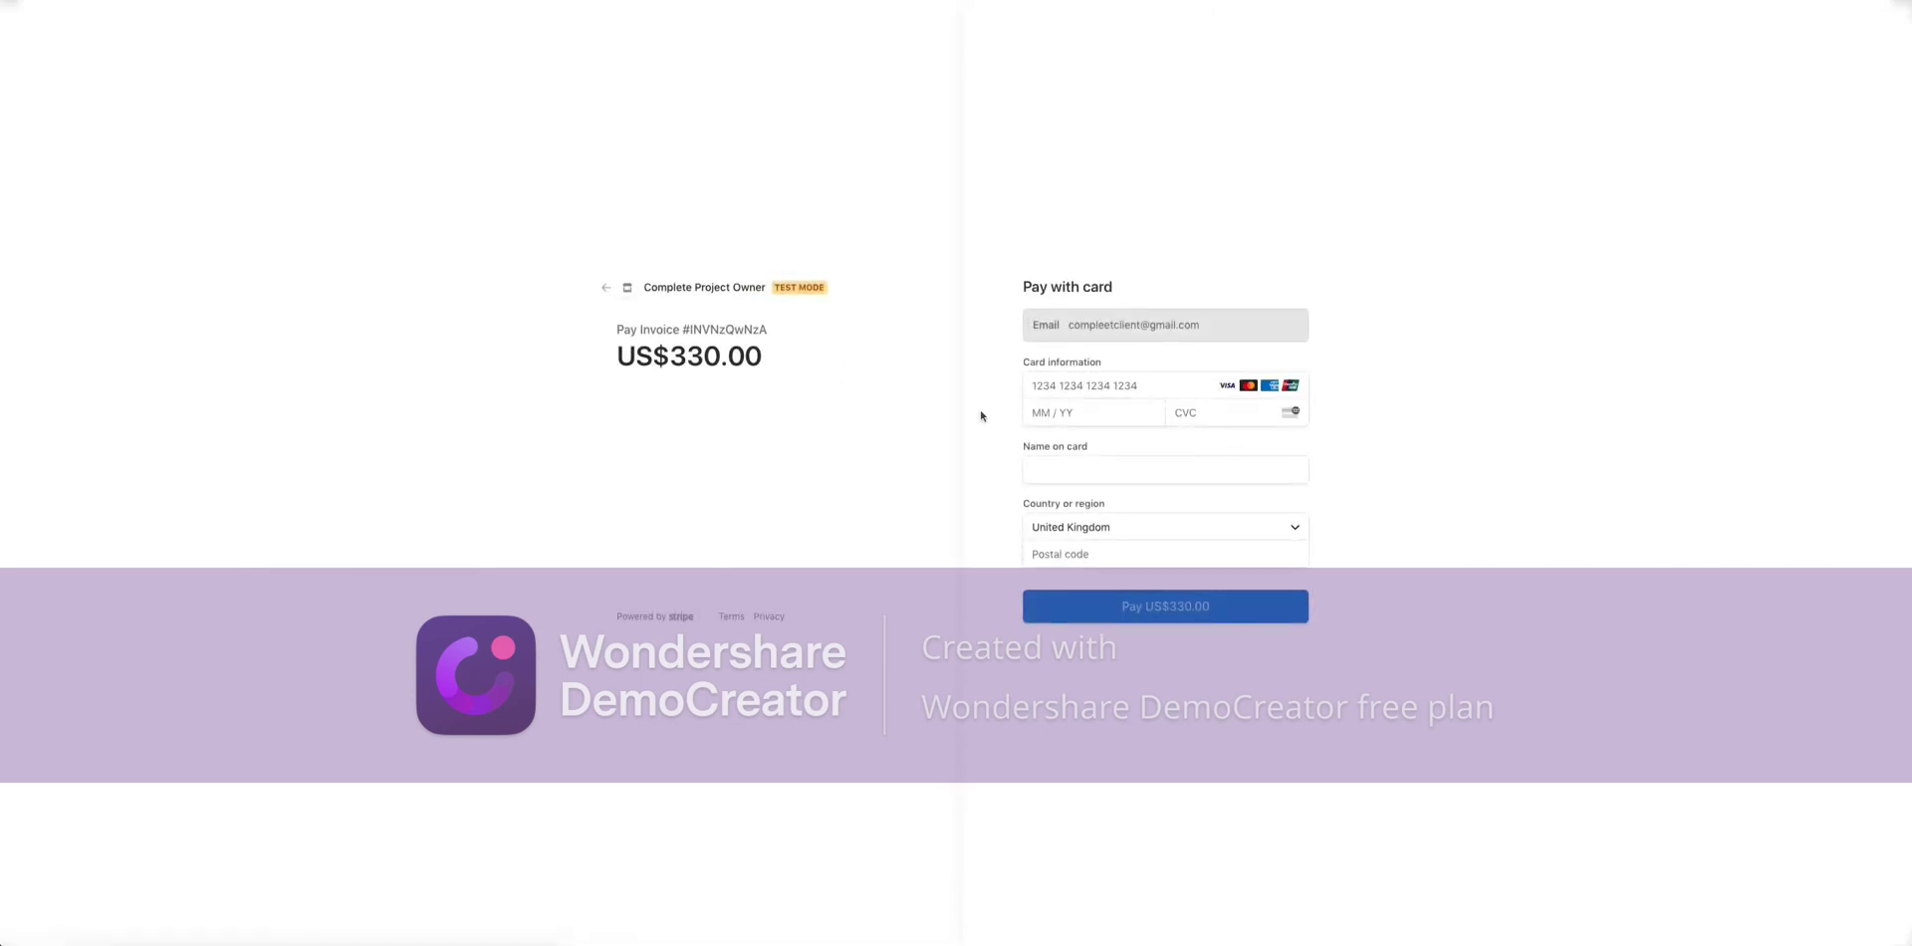
click(604, 291)
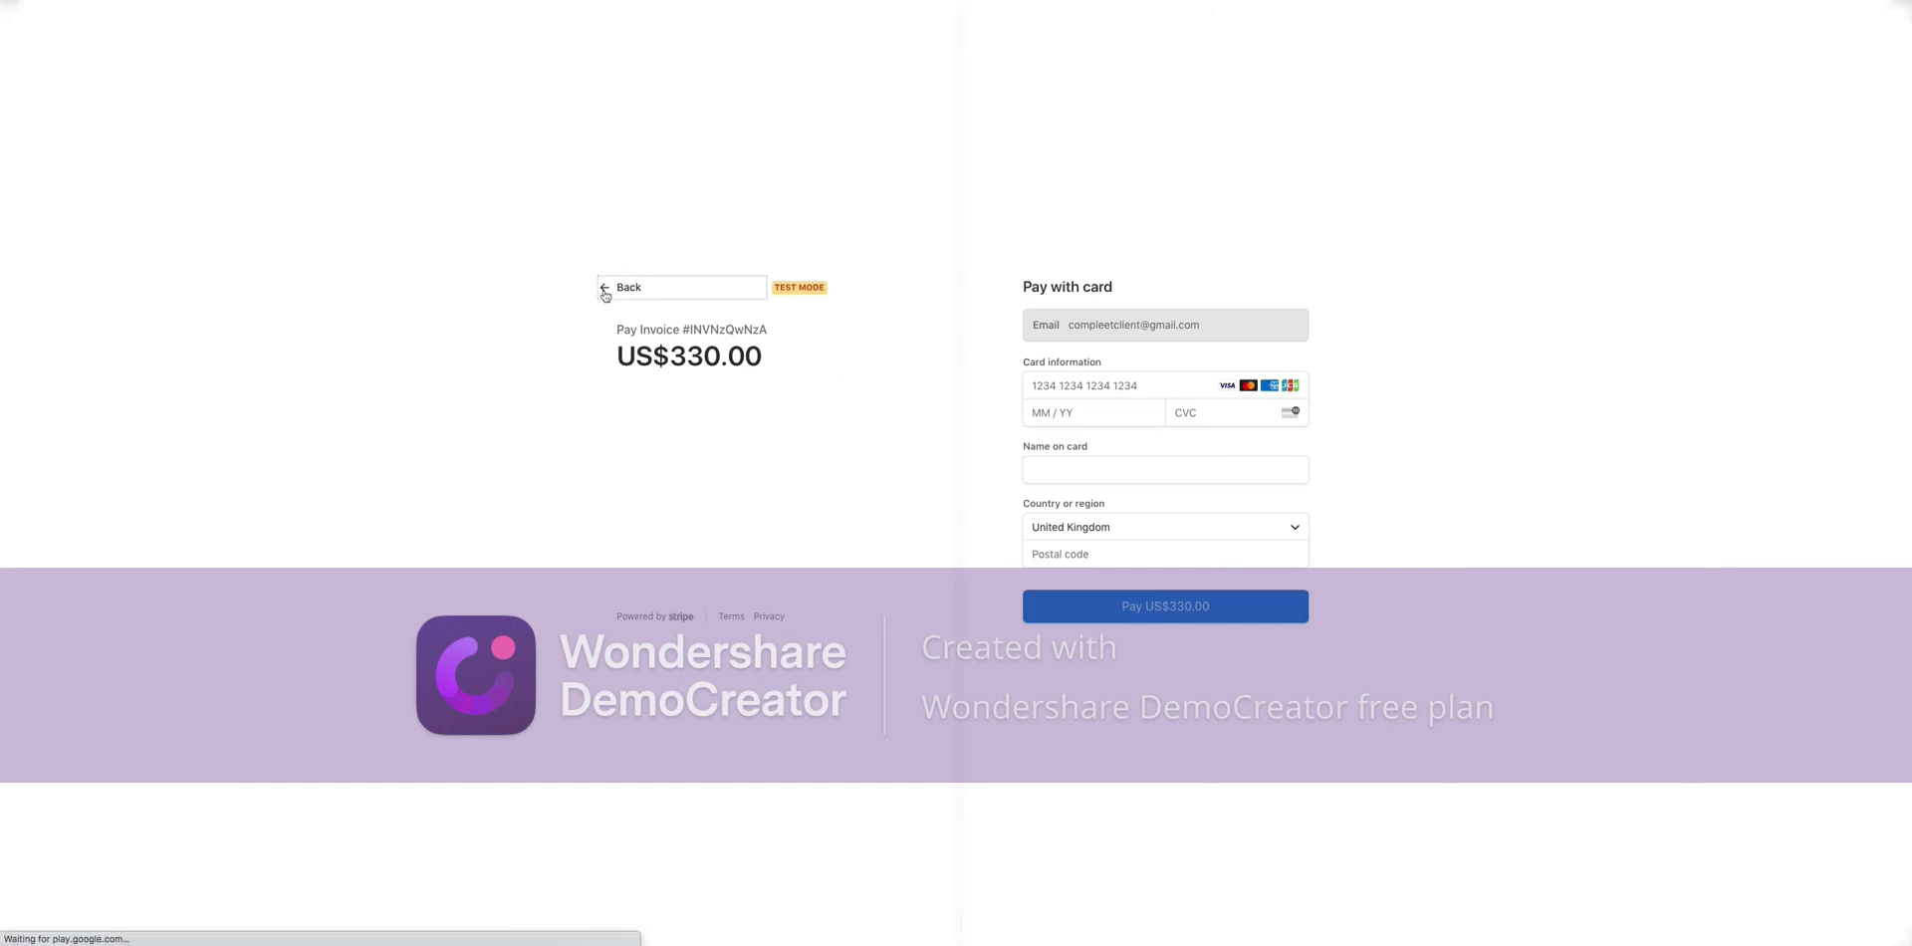